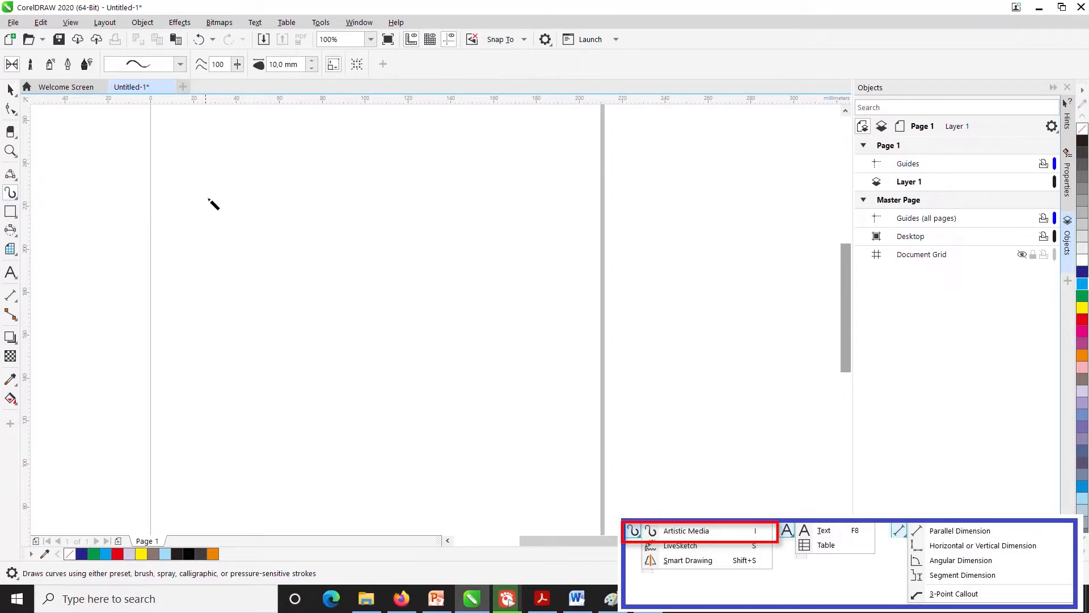
# - Draw two wavy preset Artistic Media strokes 10 mm wide, one below the other, using a freehand smoothing of 58 for the second
pyautogui.moveTo(307, 236)
pyautogui.mouseDown()
pyautogui.moveTo(415, 184)
pyautogui.moveTo(530, 224)
pyautogui.moveTo(555, 213)
pyautogui.mouseUp()
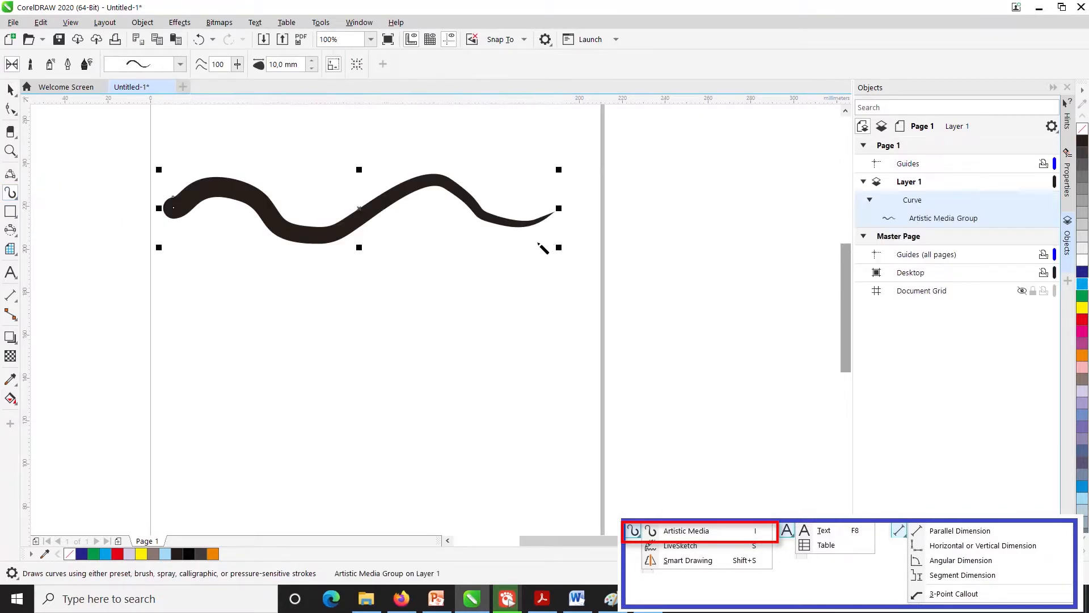
pyautogui.click(237, 64)
pyautogui.moveTo(244, 81); pyautogui.dragTo(220, 85)
pyautogui.moveTo(241, 292)
pyautogui.mouseDown()
pyautogui.moveTo(287, 285)
pyautogui.moveTo(339, 299)
pyautogui.moveTo(363, 260)
pyautogui.moveTo(434, 294)
pyautogui.moveTo(494, 265)
pyautogui.mouseUp()
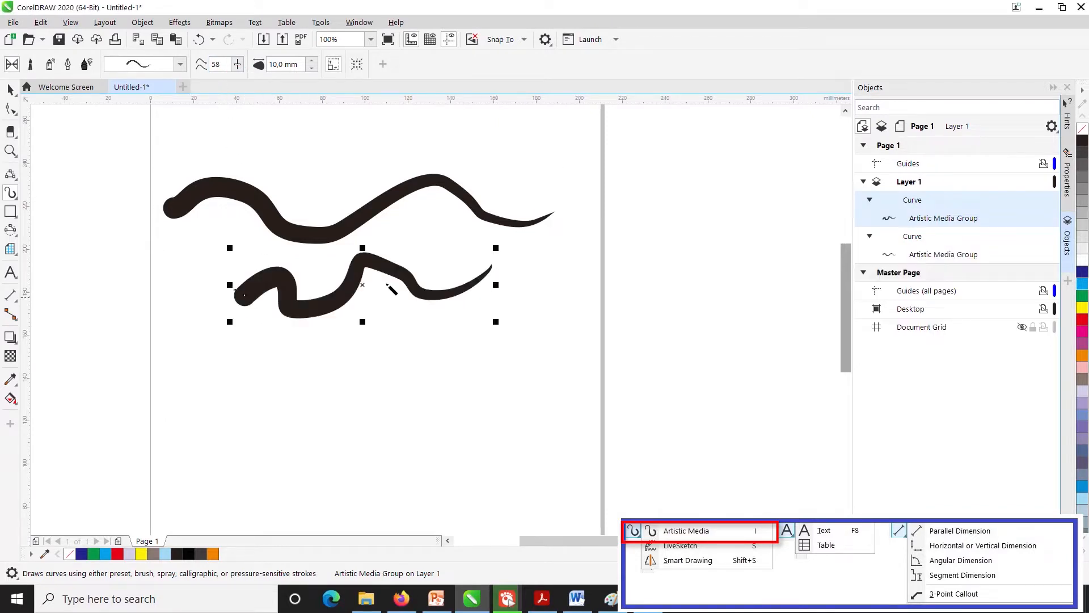
# - Try a thin tapering preset with a round head on the lower stroke, and replace it with a tapering preset that has a flat, angled start
pyautogui.click(181, 66)
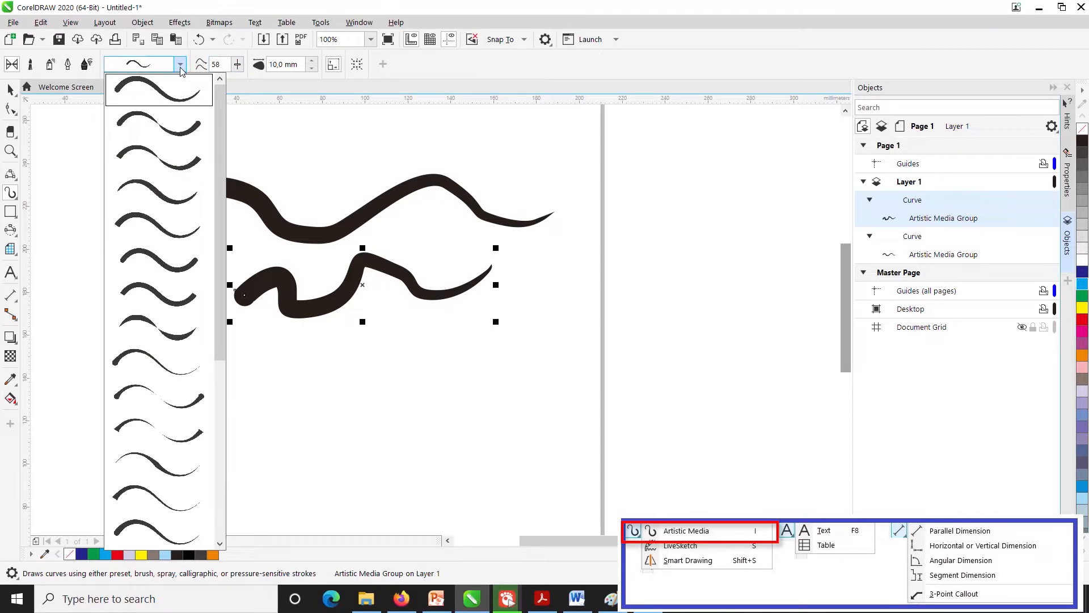
pyautogui.click(166, 372)
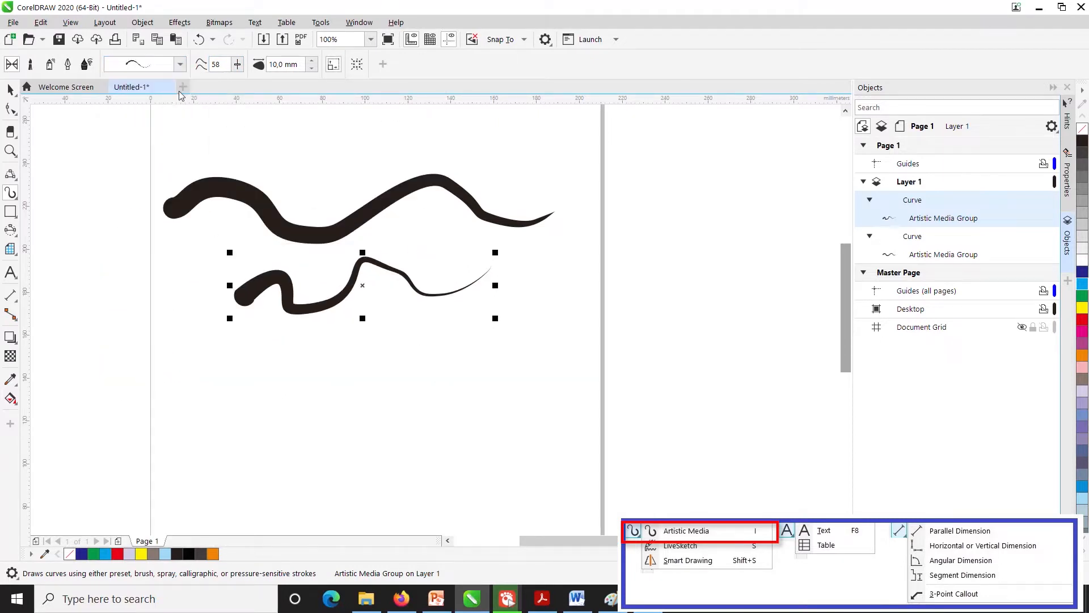
pyautogui.click(181, 64)
pyautogui.click(134, 486)
# - Sketch two long wavy curves below the thick strokes with the LiveSketch tool
pyautogui.click(11, 193)
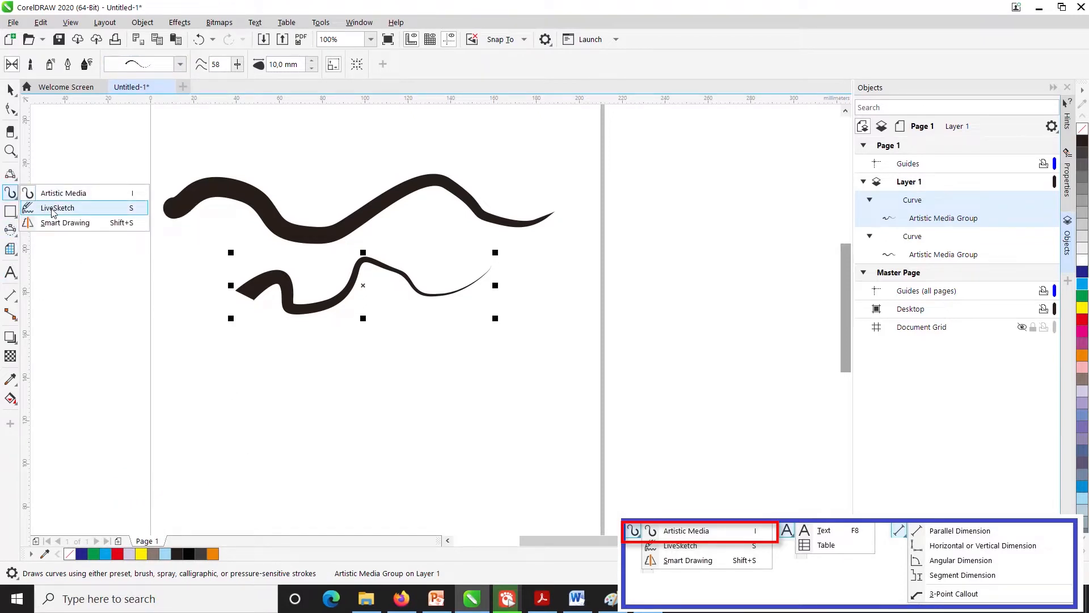
pyautogui.click(52, 209)
pyautogui.moveTo(175, 358)
pyautogui.mouseDown()
pyautogui.moveTo(287, 371)
pyautogui.moveTo(352, 362)
pyautogui.moveTo(381, 379)
pyautogui.moveTo(452, 370)
pyautogui.mouseUp()
pyautogui.scroll(7, 330, 375)
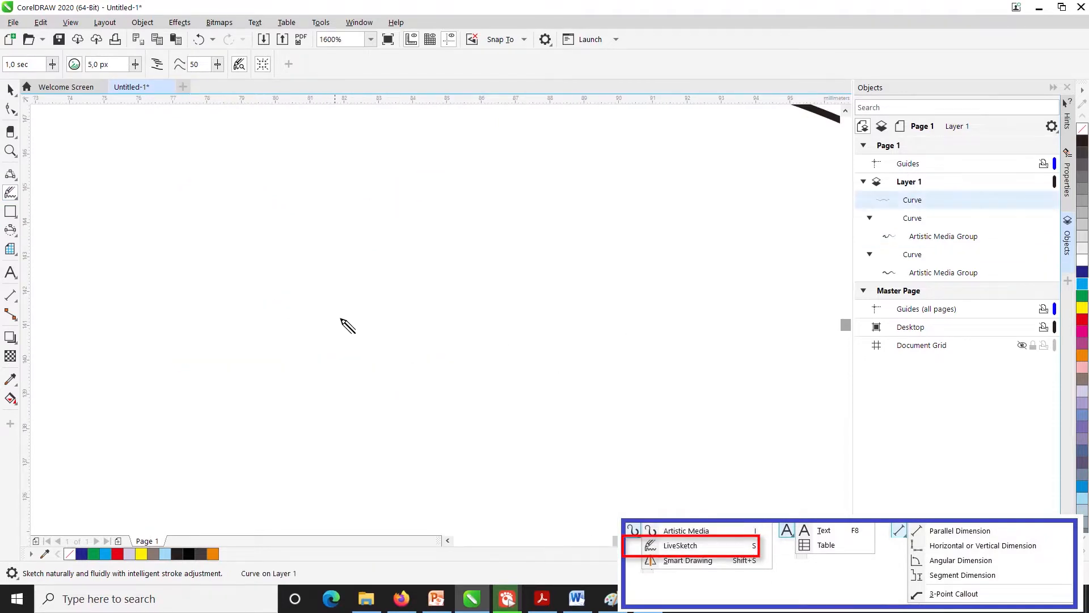
pyautogui.scroll(-7, 348, 326)
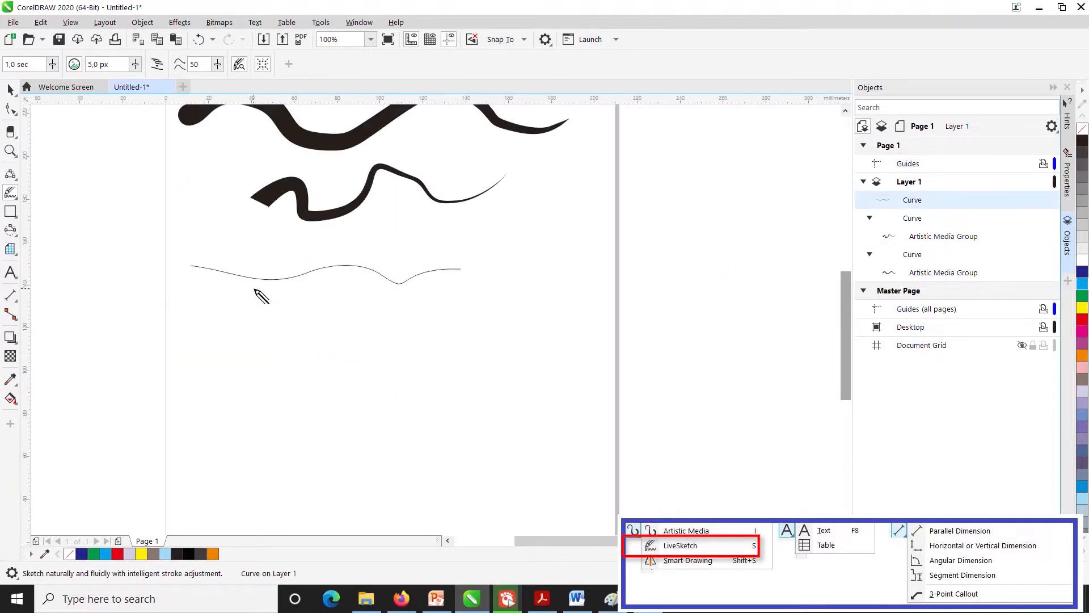
pyautogui.scroll(3, 261, 295)
pyautogui.scroll(-3, 274, 280)
pyautogui.moveTo(262, 235)
pyautogui.mouseDown()
pyautogui.moveTo(275, 259)
pyautogui.moveTo(307, 271)
pyautogui.moveTo(391, 258)
pyautogui.moveTo(467, 283)
pyautogui.moveTo(561, 240)
pyautogui.moveTo(576, 304)
pyautogui.mouseUp()
# - Sketch a small zigzag curve and a looping curve with LiveSketch where the two long thin curves cross
pyautogui.scroll(3, 462, 288)
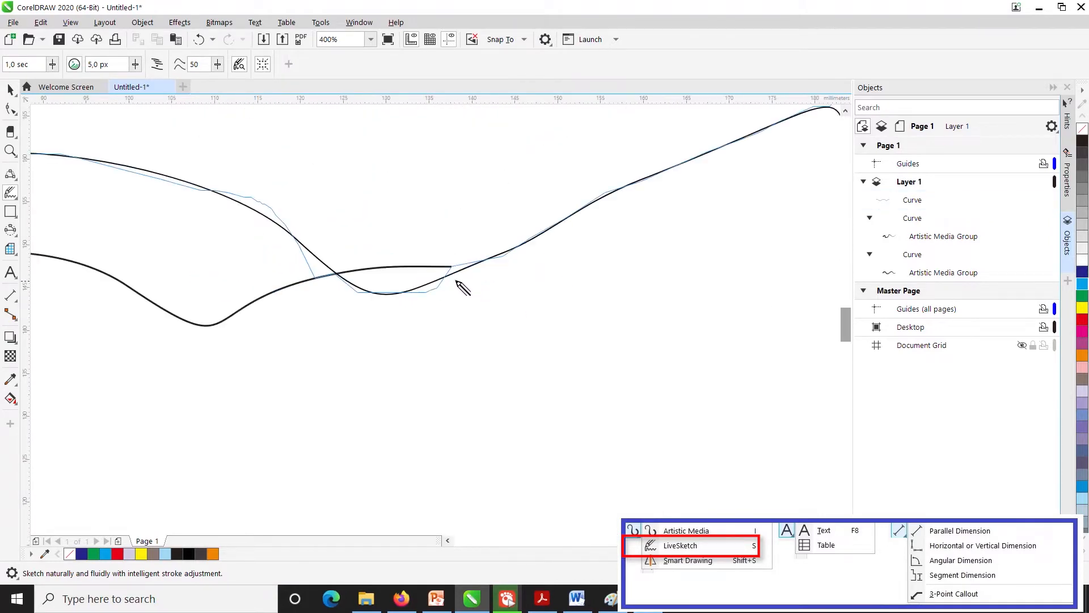
pyautogui.scroll(-3, 273, 312)
pyautogui.scroll(6, 353, 302)
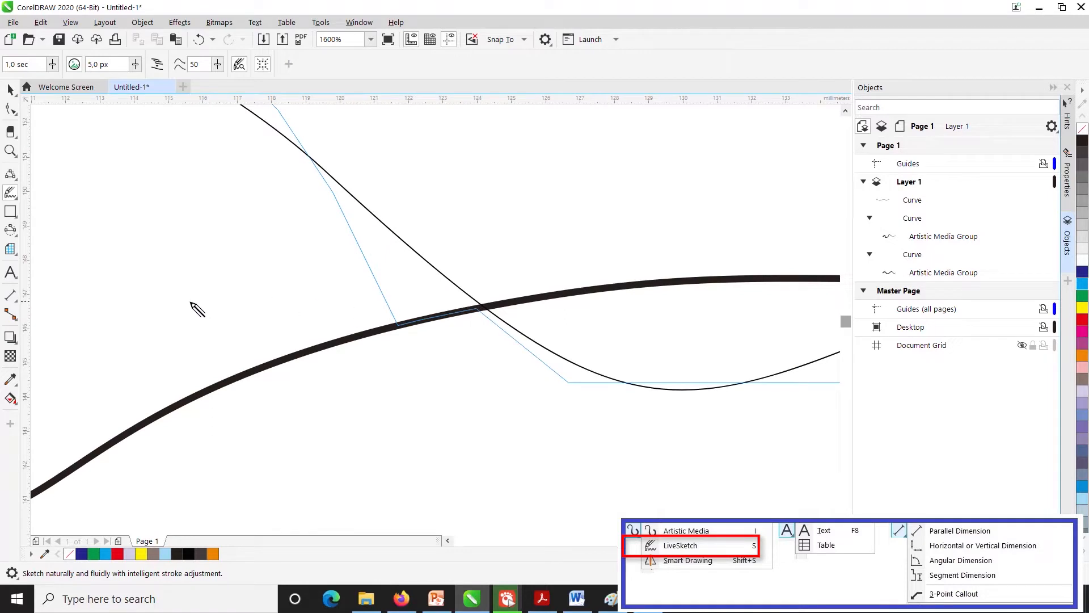
pyautogui.moveTo(190, 299)
pyautogui.mouseDown()
pyautogui.moveTo(234, 214)
pyautogui.moveTo(392, 223)
pyautogui.moveTo(549, 199)
pyautogui.moveTo(584, 146)
pyautogui.mouseUp()
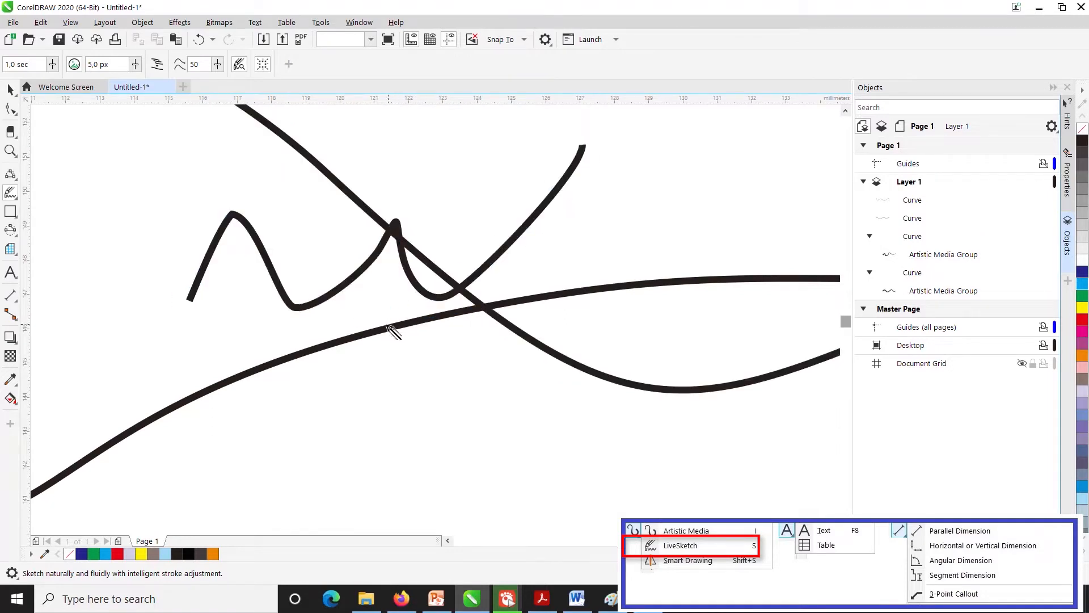
pyautogui.moveTo(299, 254)
pyautogui.mouseDown()
pyautogui.moveTo(523, 154)
pyautogui.moveTo(485, 337)
pyautogui.moveTo(760, 369)
pyautogui.mouseUp()
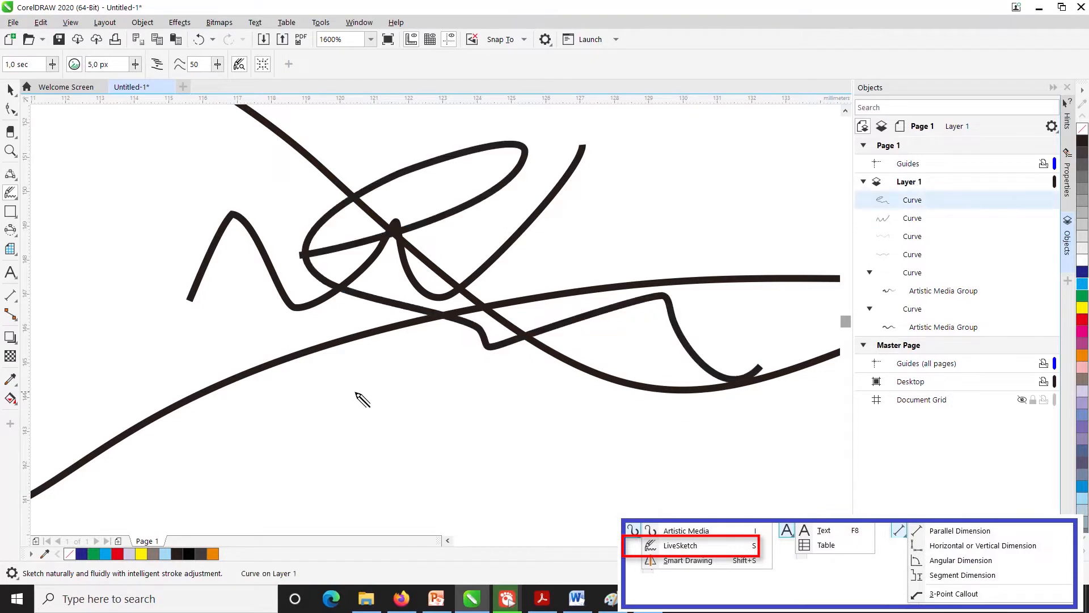
pyautogui.scroll(-5, 377, 405)
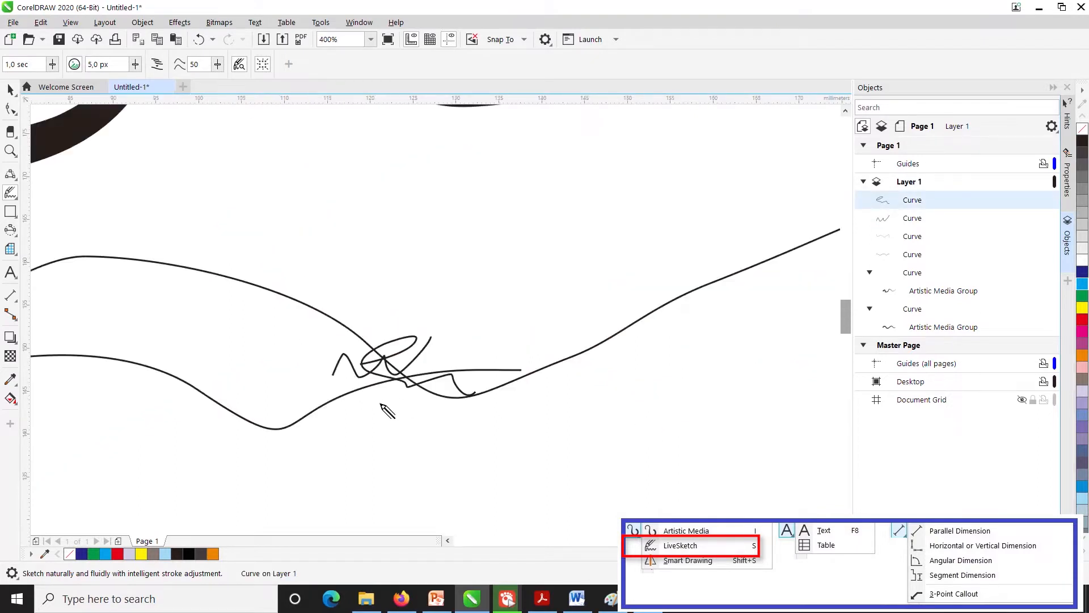
# - Sketch an open curve, a triangle, a rounded closed shape, a rectangle and a second, tilted triangle with the Smart Drawing tool
pyautogui.click(9, 195)
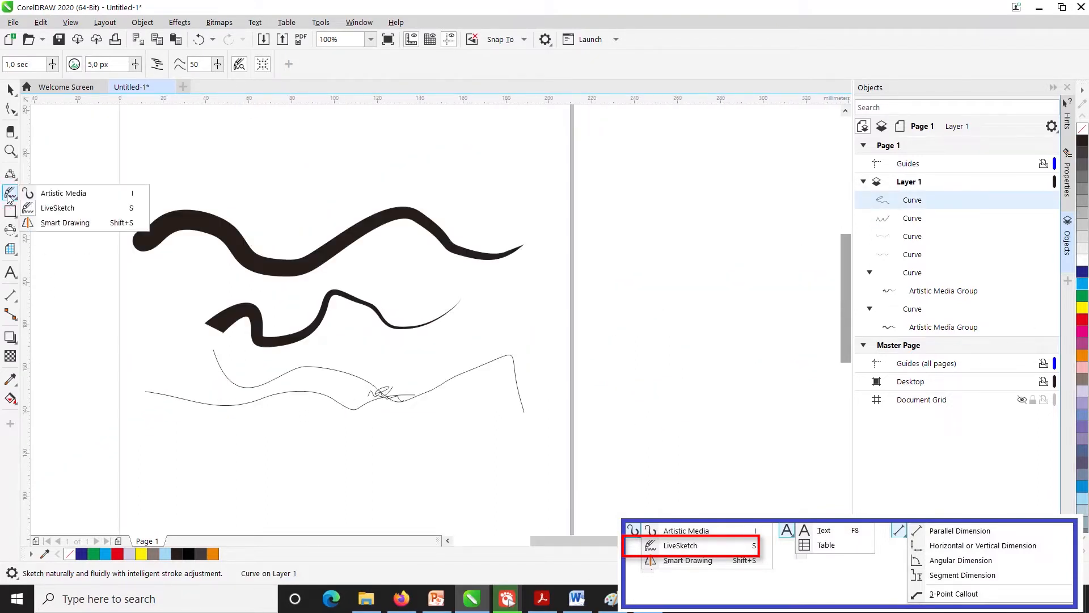
pyautogui.click(63, 223)
pyautogui.moveTo(192, 140)
pyautogui.mouseDown()
pyautogui.moveTo(236, 209)
pyautogui.moveTo(376, 165)
pyautogui.moveTo(333, 120)
pyautogui.mouseUp()
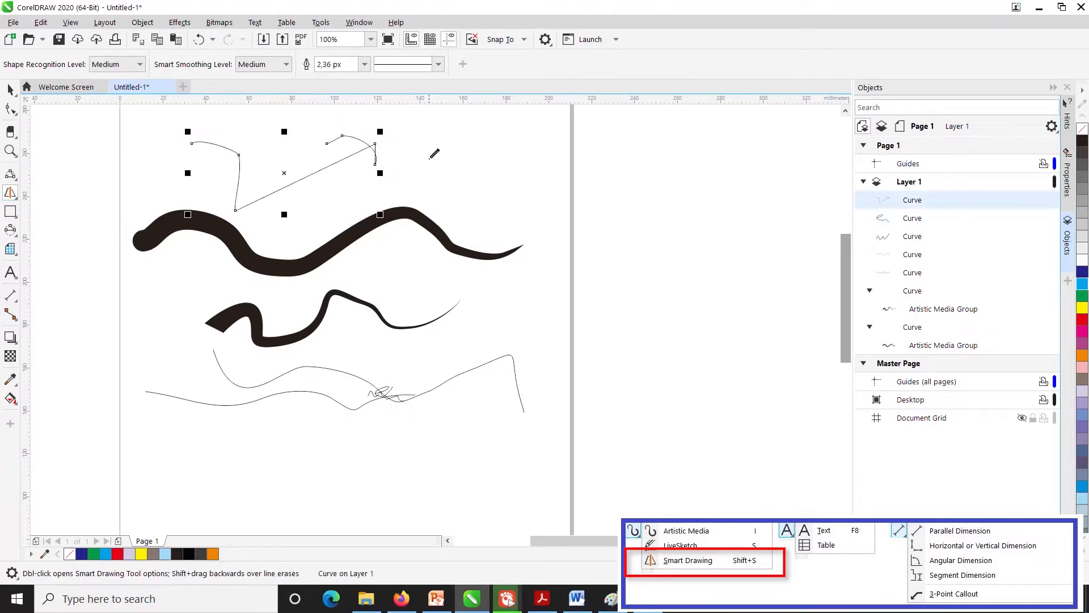
pyautogui.moveTo(431, 178)
pyautogui.mouseDown()
pyautogui.moveTo(532, 193)
pyautogui.moveTo(431, 204)
pyautogui.mouseUp()
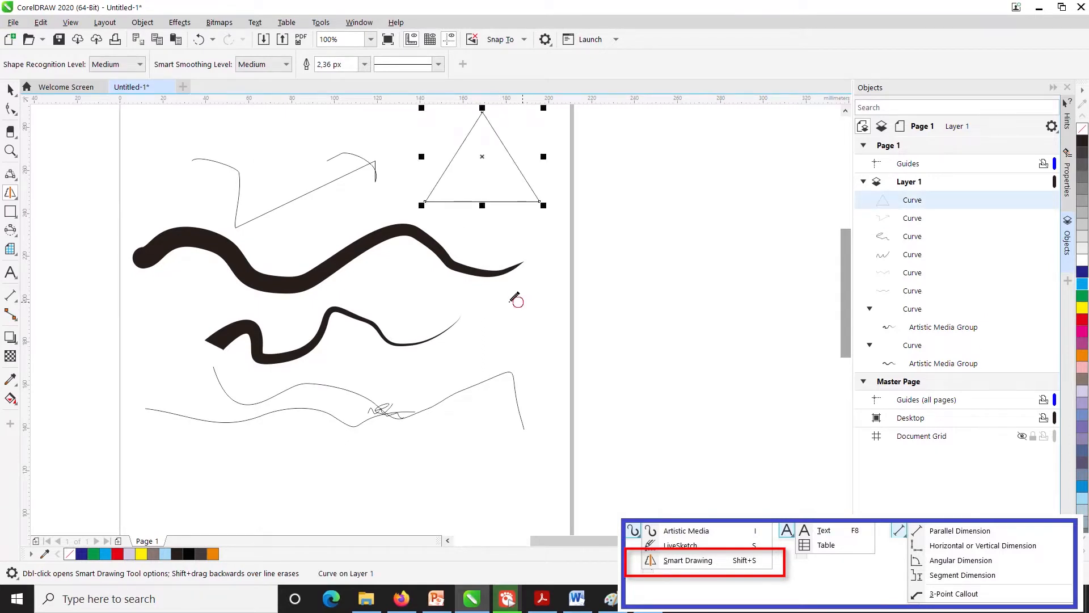
pyautogui.moveTo(517, 301)
pyautogui.mouseDown()
pyautogui.moveTo(498, 353)
pyautogui.moveTo(533, 325)
pyautogui.mouseUp()
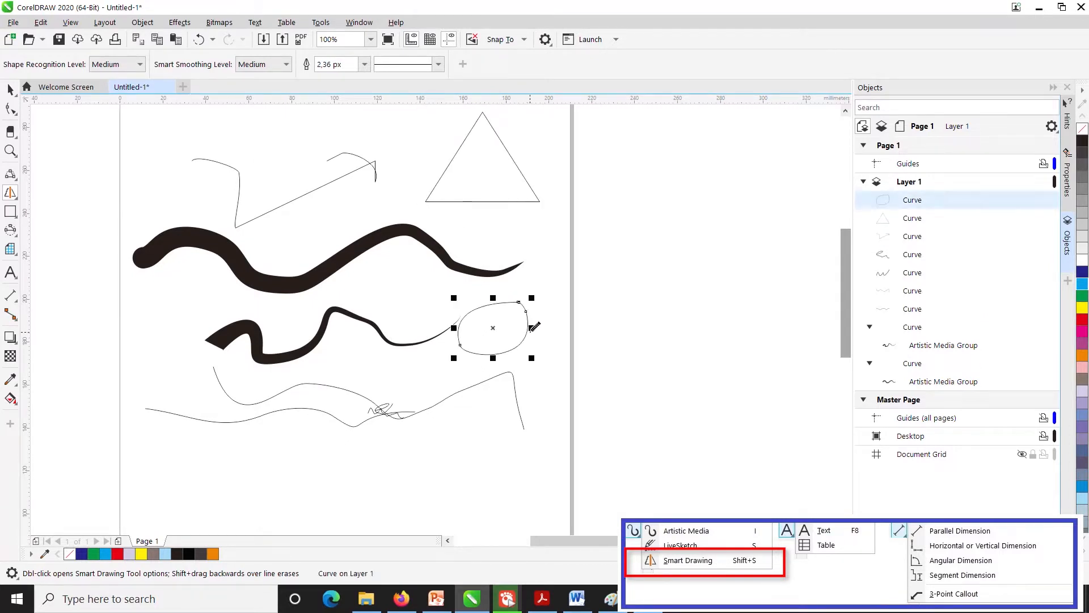
pyautogui.moveTo(240, 439)
pyautogui.mouseDown()
pyautogui.moveTo(357, 502)
pyautogui.moveTo(359, 431)
pyautogui.moveTo(226, 449)
pyautogui.mouseUp()
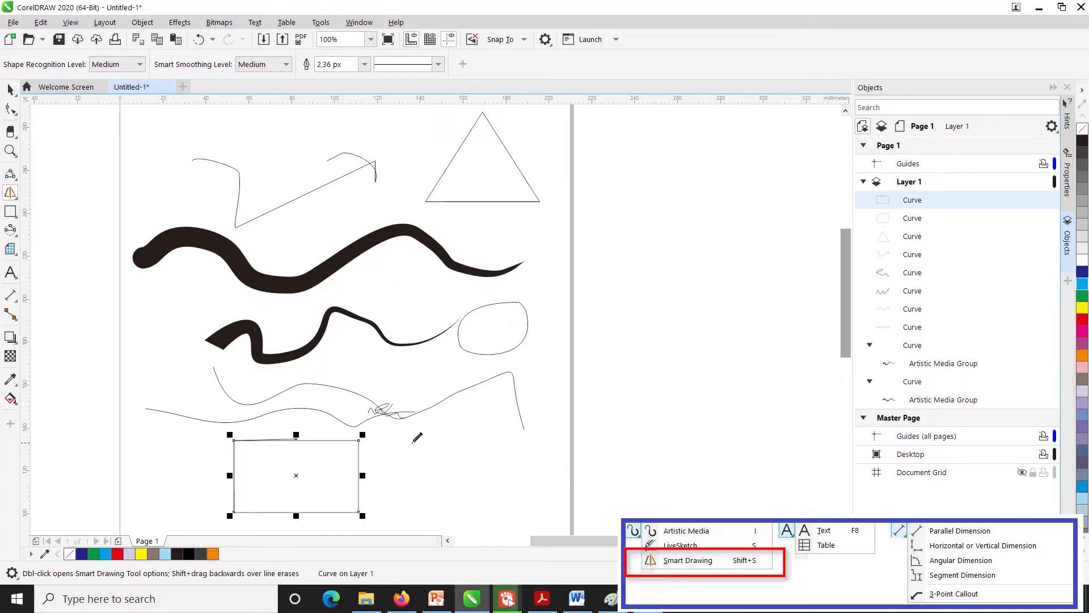
pyautogui.moveTo(470, 481)
pyautogui.mouseDown()
pyautogui.moveTo(387, 416)
pyautogui.moveTo(525, 446)
pyautogui.moveTo(468, 485)
pyautogui.mouseUp()
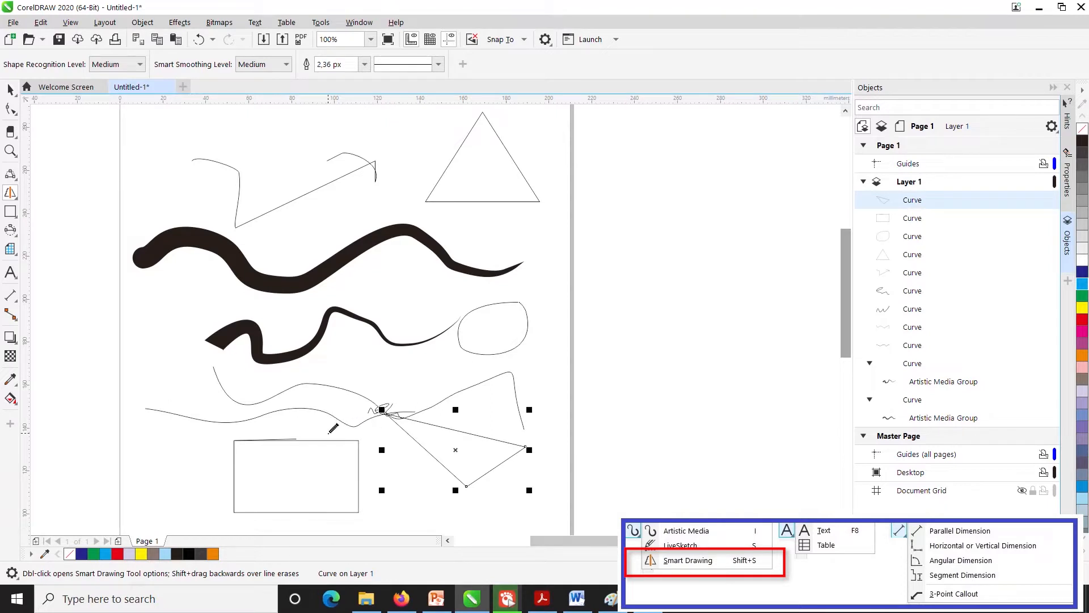
# - Select all objects on the page and delete them
pyautogui.click(10, 193)
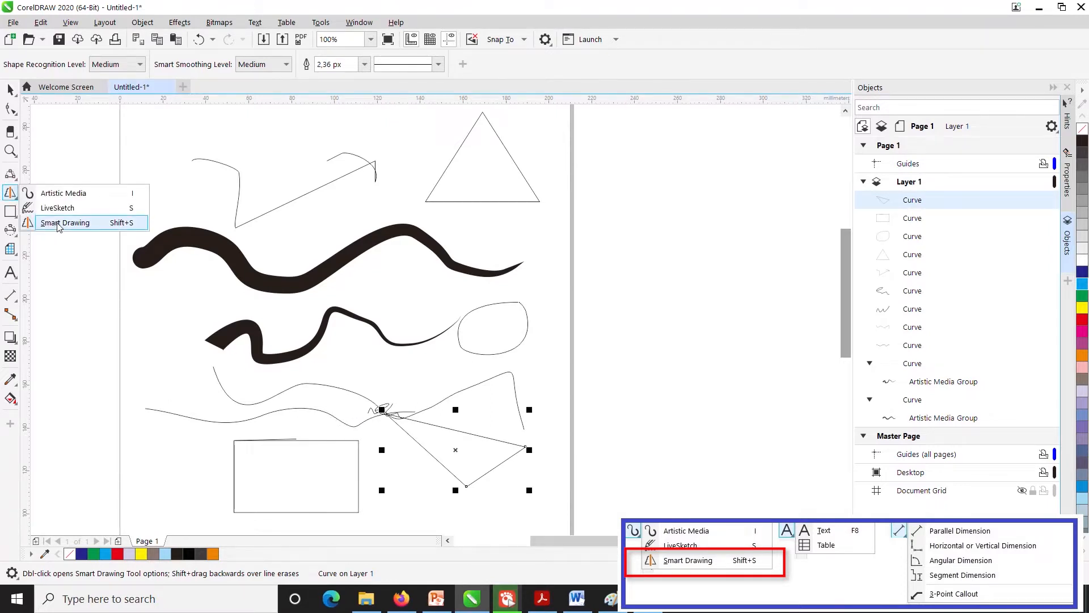
pyautogui.click(10, 90)
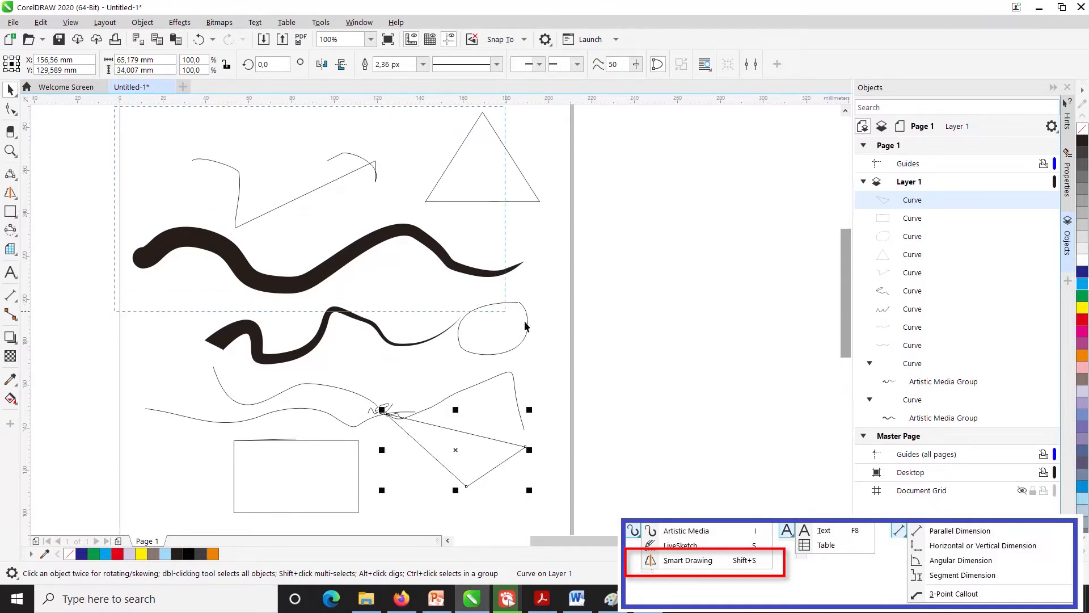
pyautogui.scroll(-2, 586, 543)
pyautogui.hotkey('ctrl', 'a')
pyautogui.press('Delete')
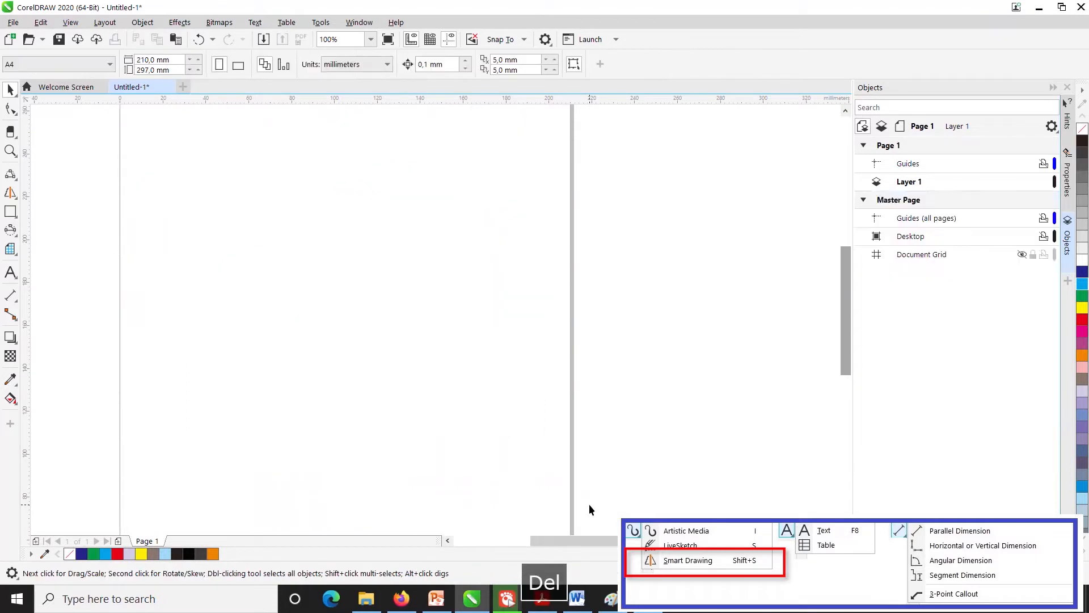
pyautogui.click(10, 213)
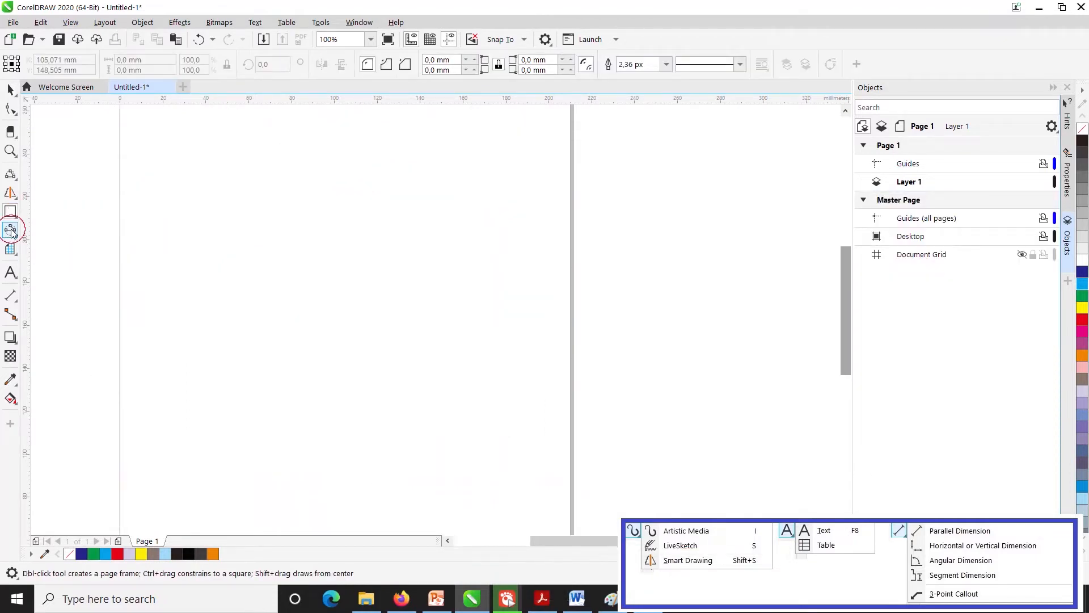
pyautogui.moveTo(11, 233)
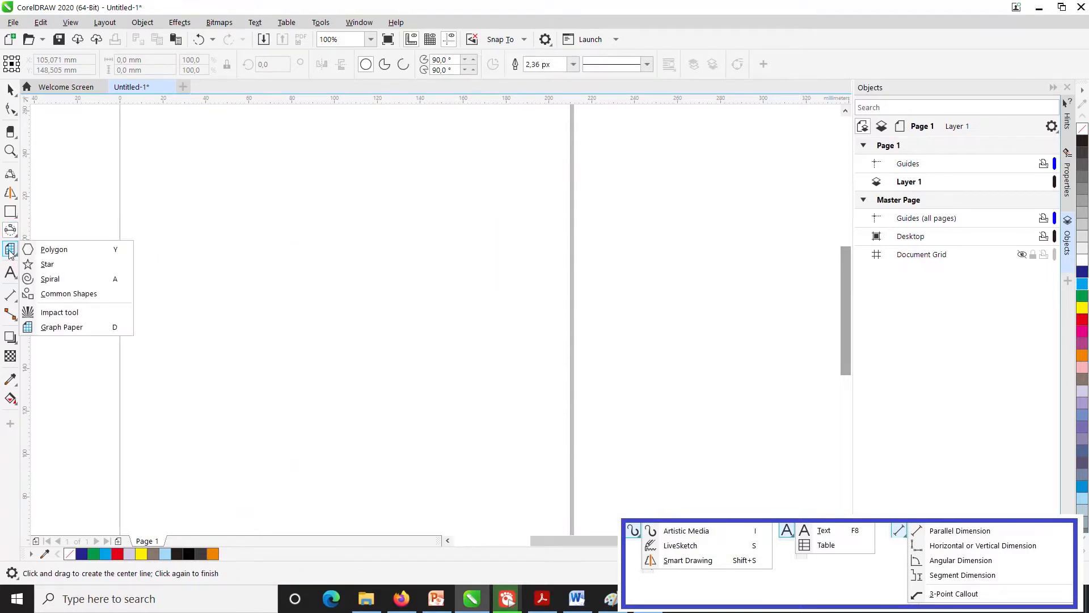
pyautogui.click(10, 248)
# - Add the artistic text "test" near the page's upper left area
pyautogui.click(10, 274)
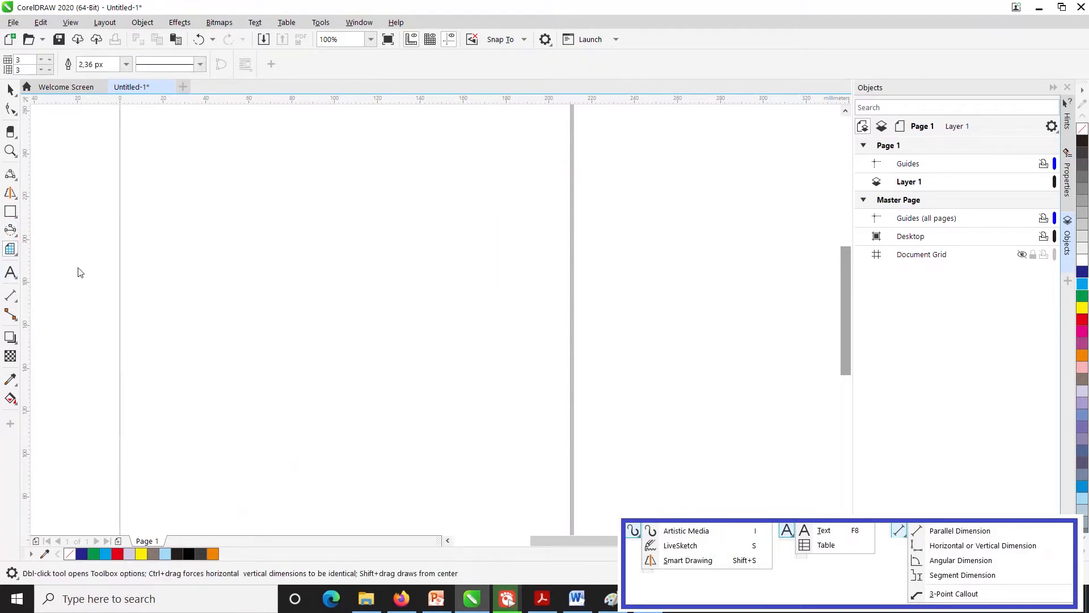
pyautogui.click(170, 186)
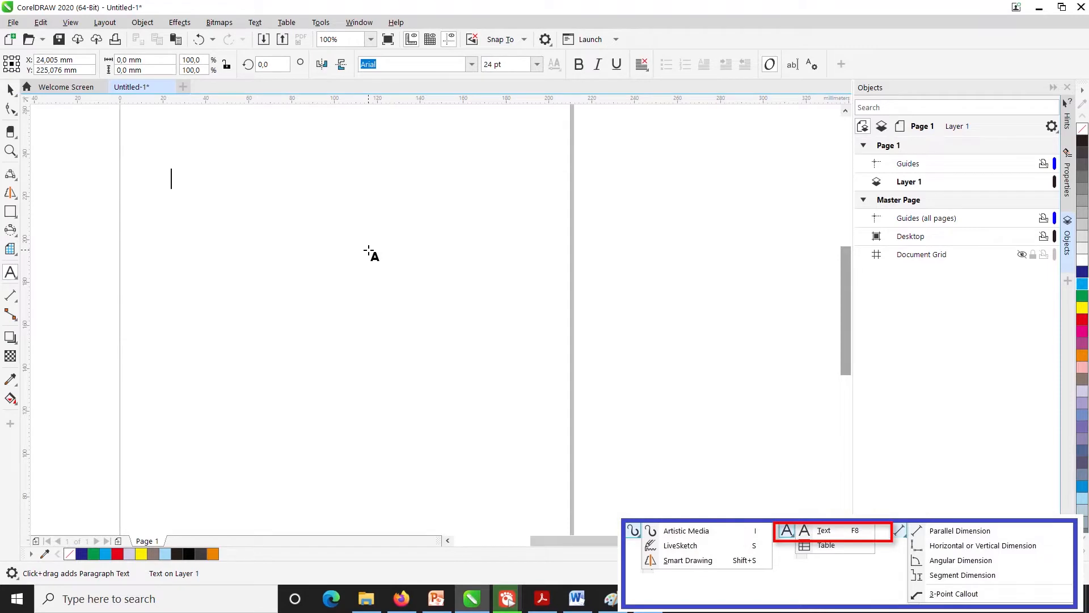
pyautogui.write('tes')
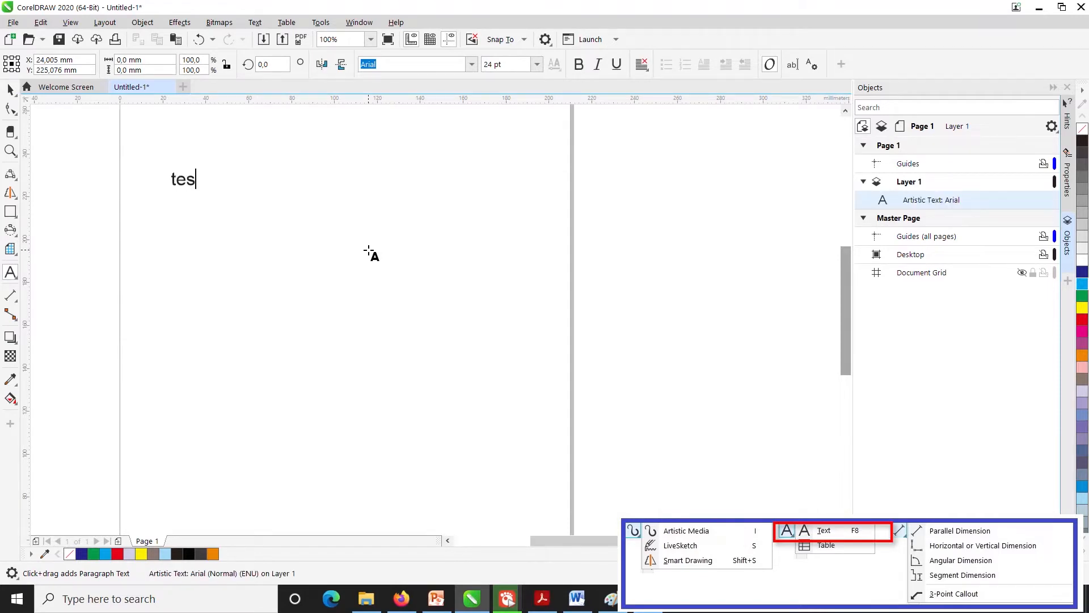
pyautogui.write('t')
# - Enlarge the word "test", trying 36 pt first and setting the font size to 100 pt
pyautogui.moveTo(173, 179); pyautogui.dragTo(239, 178)
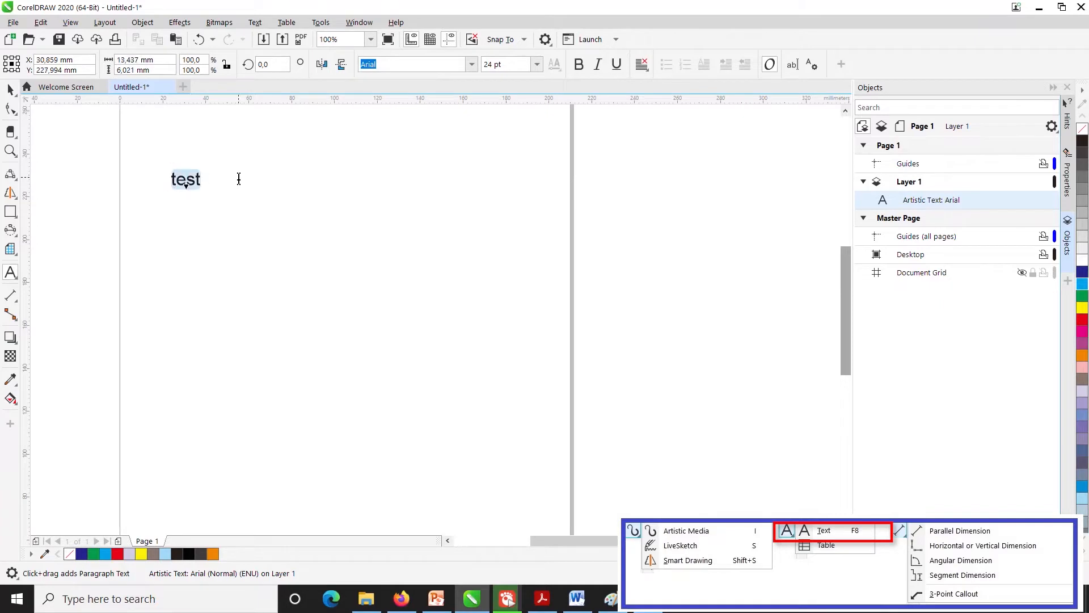
pyautogui.click(536, 65)
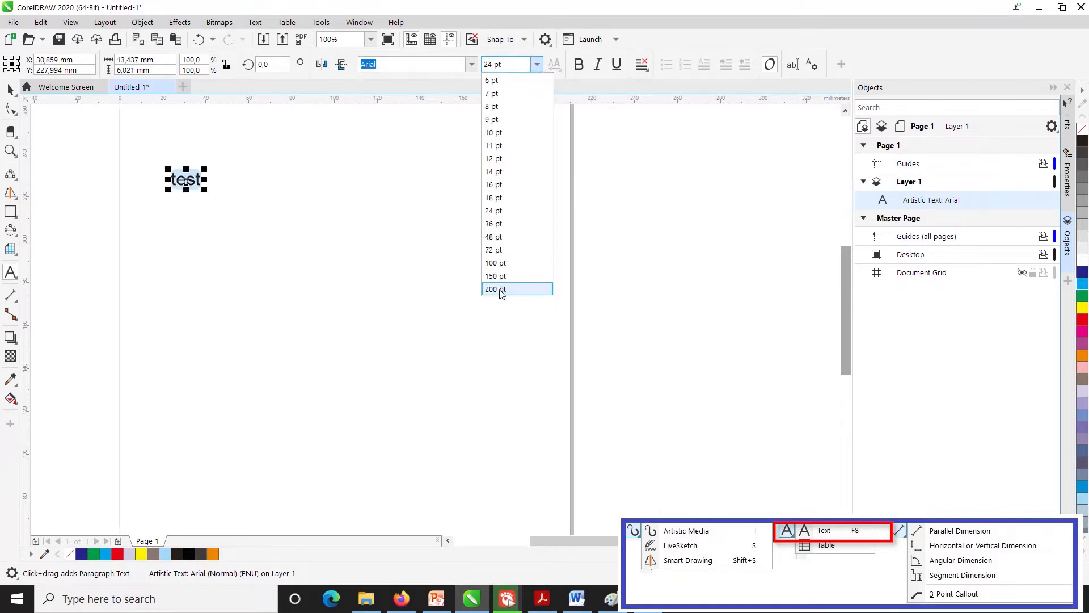
pyautogui.click(494, 226)
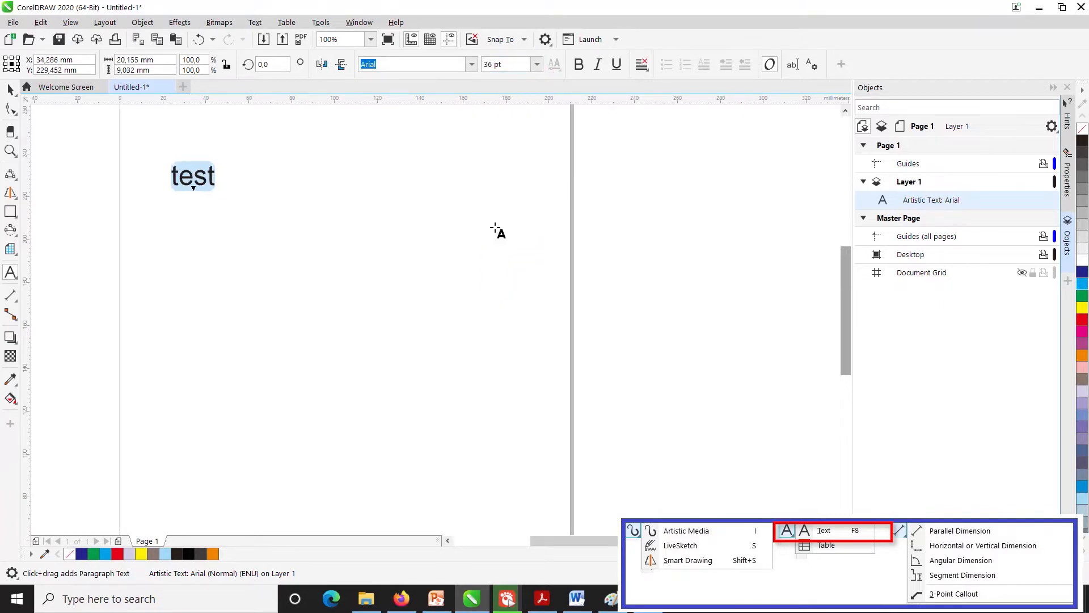
pyautogui.click(537, 65)
pyautogui.click(493, 265)
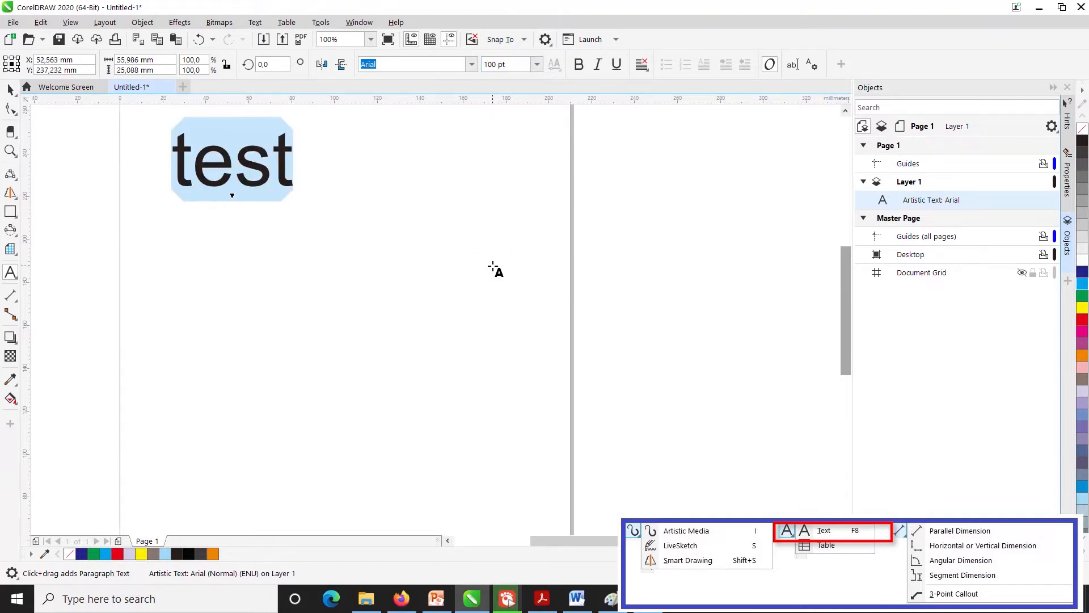
# - Change the font of the word "test" to Bauhaus 93 and underline it
pyautogui.click(471, 64)
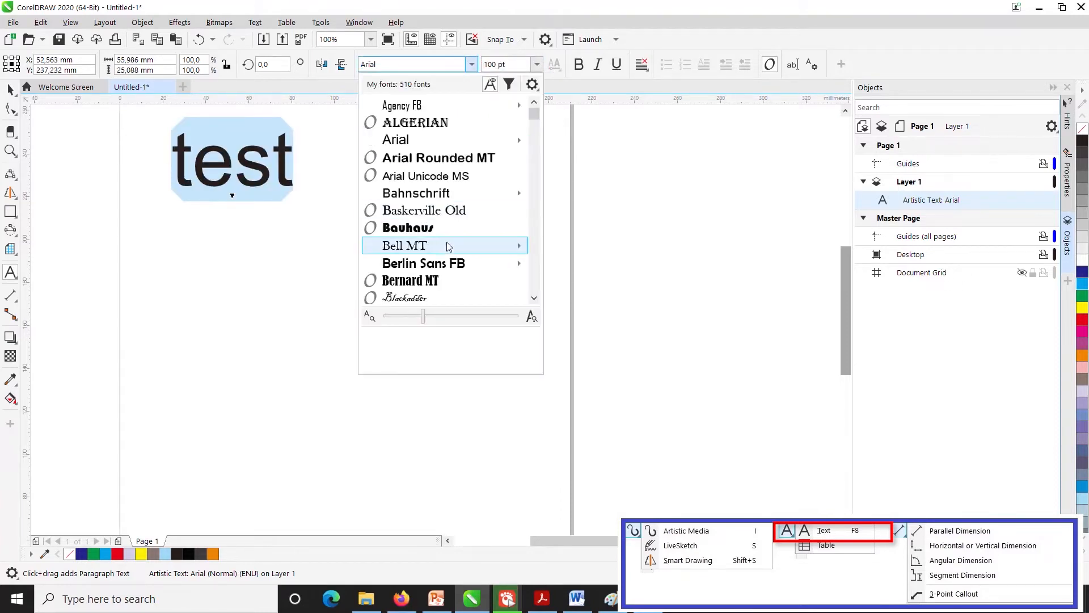
pyautogui.click(418, 230)
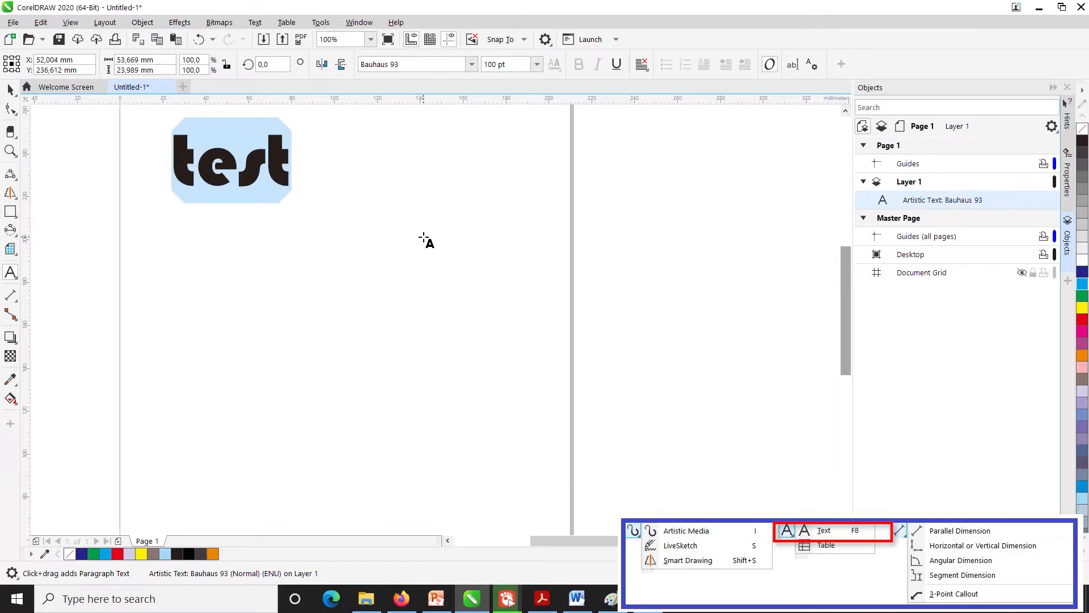
pyautogui.click(641, 66)
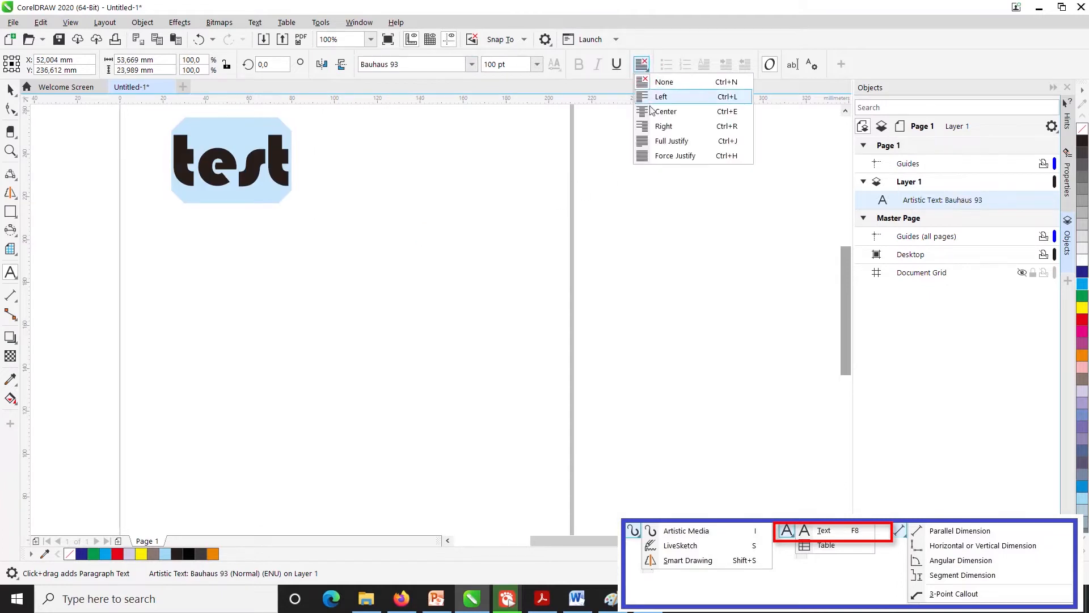
pyautogui.click(655, 76)
pyautogui.click(617, 66)
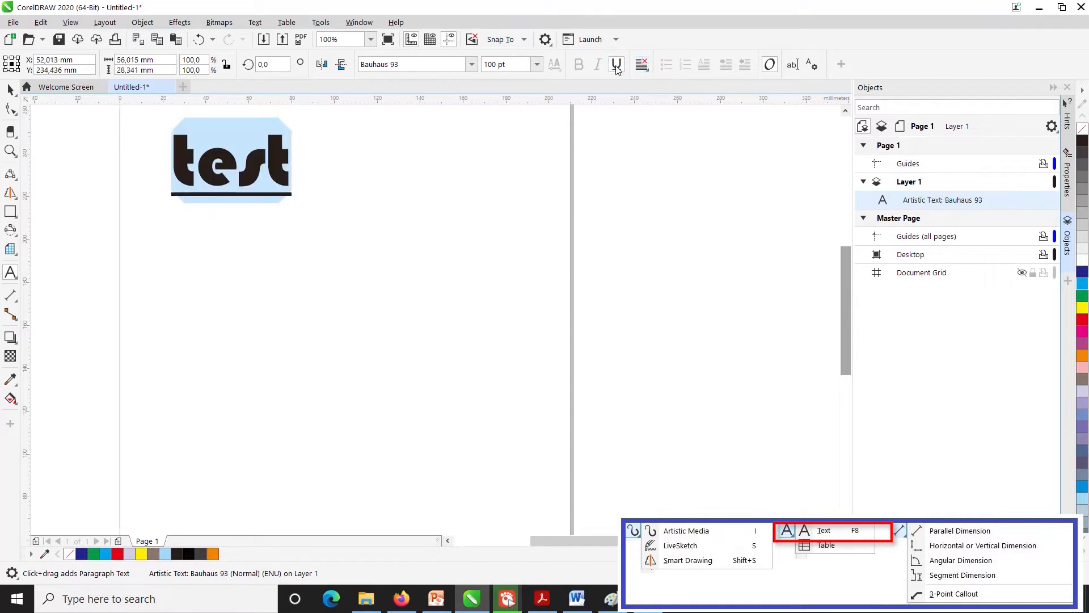
# - Remove the underline from the word "test" and try several palette colours on it, finishing with a dark blue fill
pyautogui.click(617, 66)
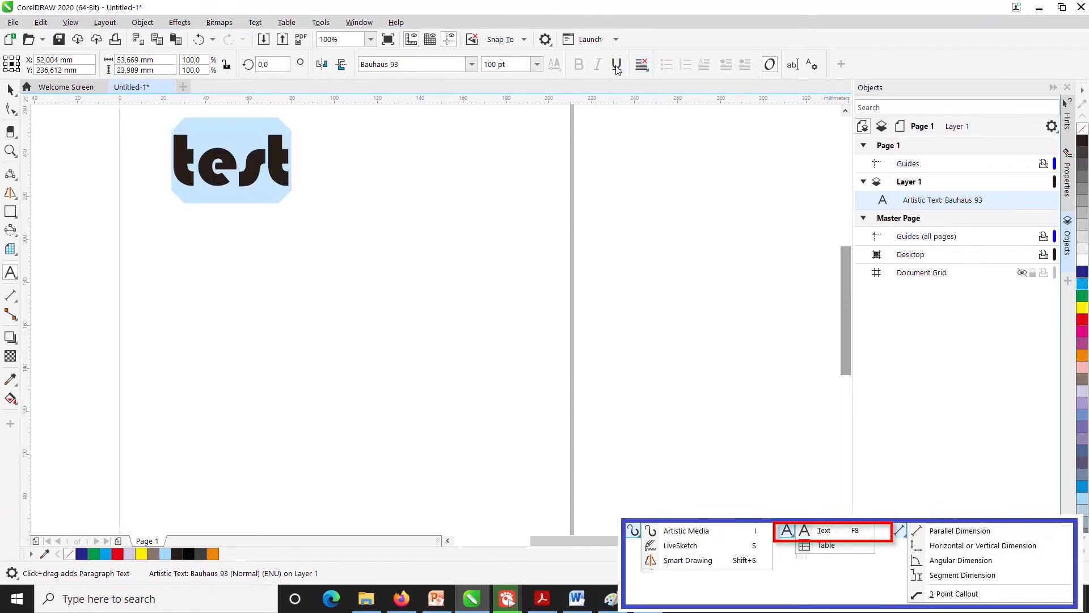
pyautogui.click(1083, 285)
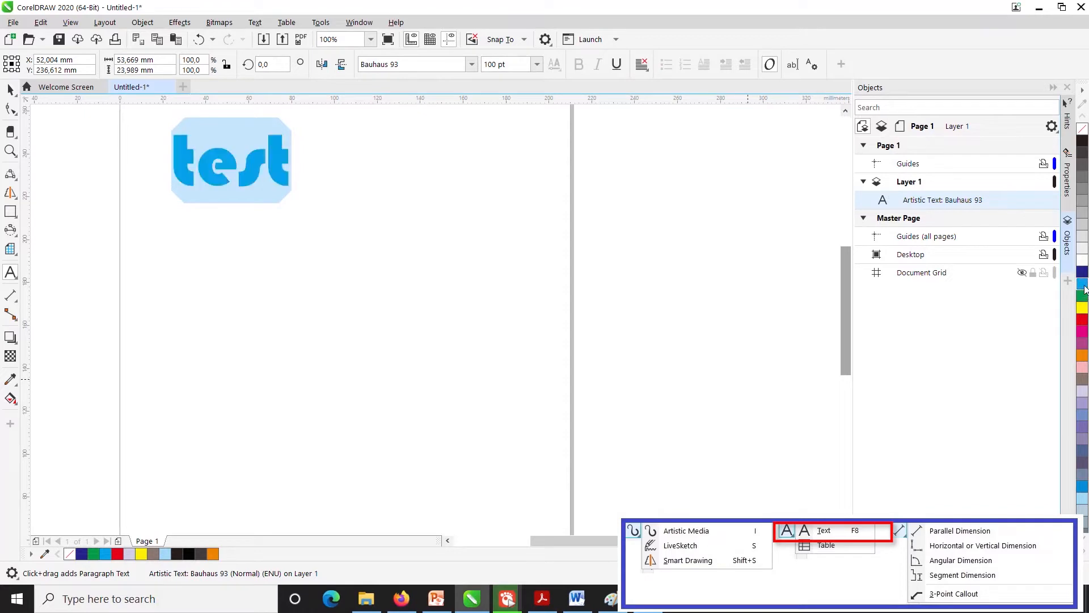
pyautogui.click(1083, 318)
pyautogui.click(1084, 331)
pyautogui.click(1084, 309)
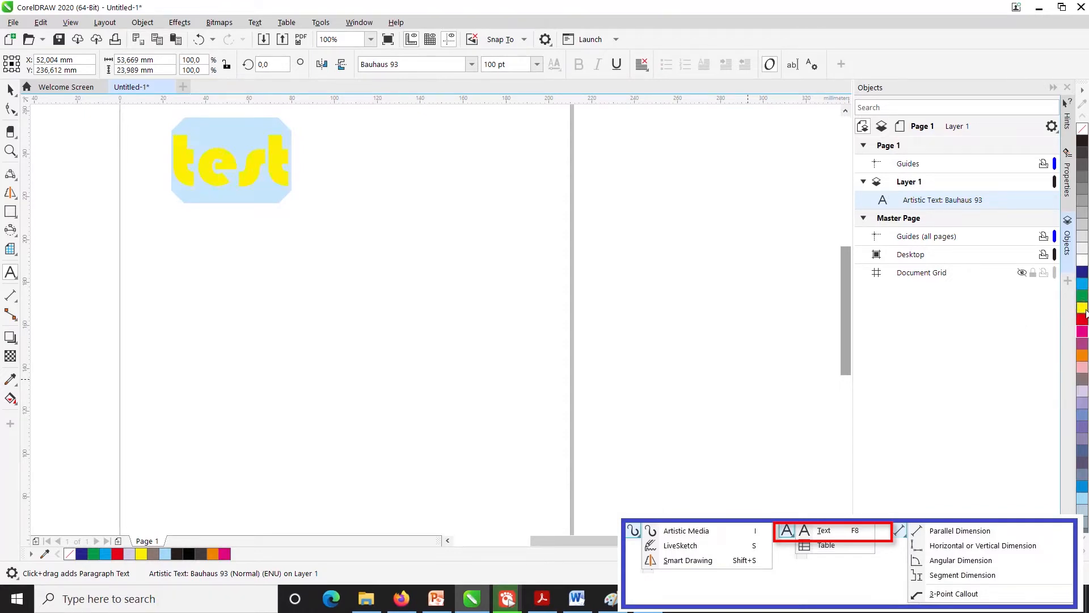
pyautogui.click(1081, 307)
pyautogui.click(1084, 275)
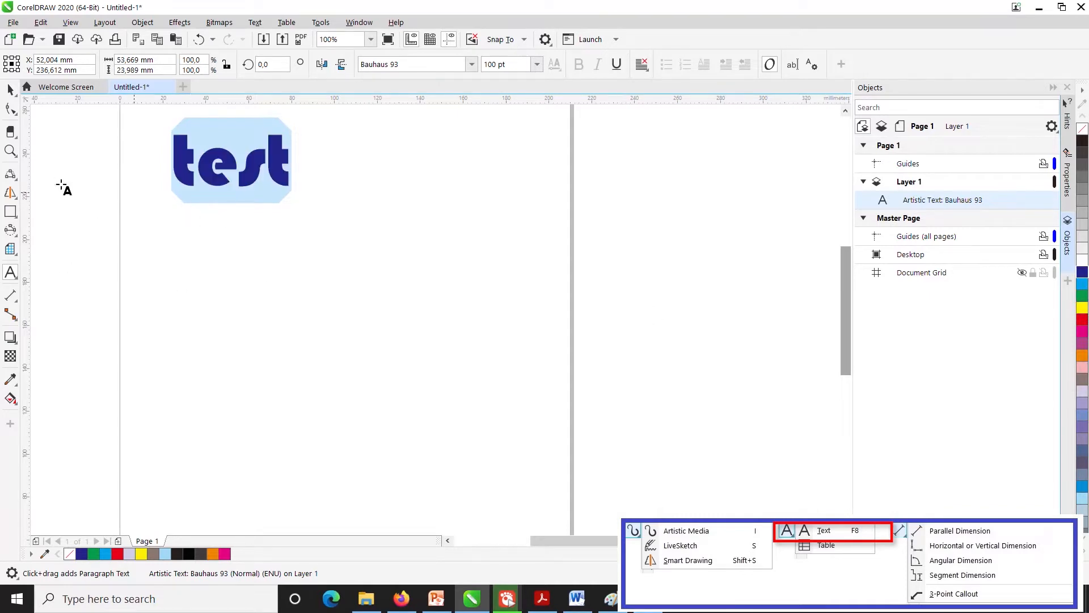
# - Draw a table about 109 mm wide and 44 mm high below the word "test" and give it 5 rows and 6 columns
pyautogui.click(18, 280)
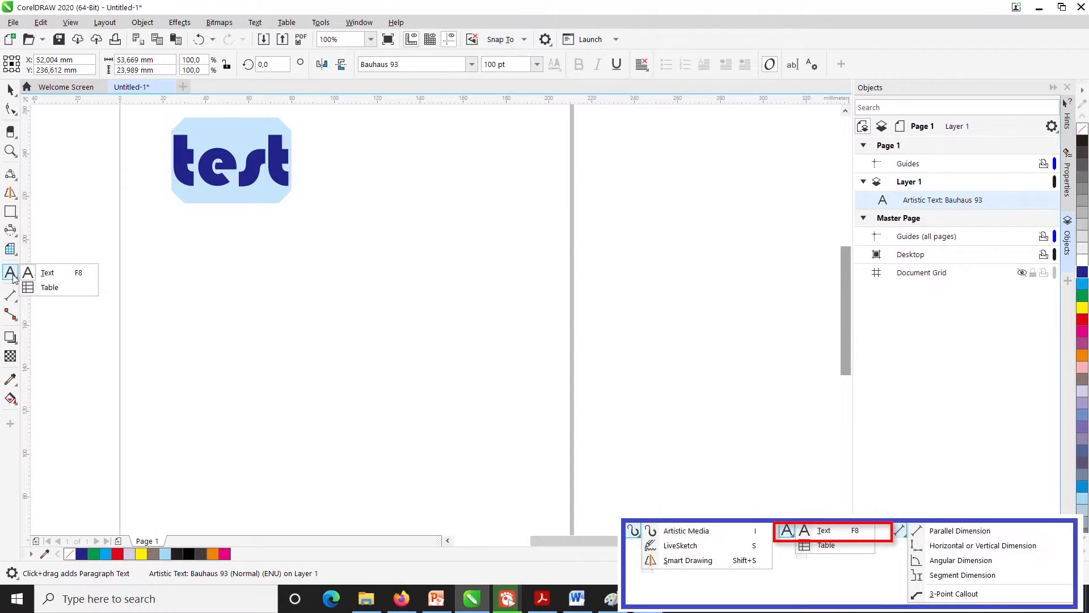
pyautogui.click(50, 288)
pyautogui.moveTo(184, 210); pyautogui.dragTo(419, 308)
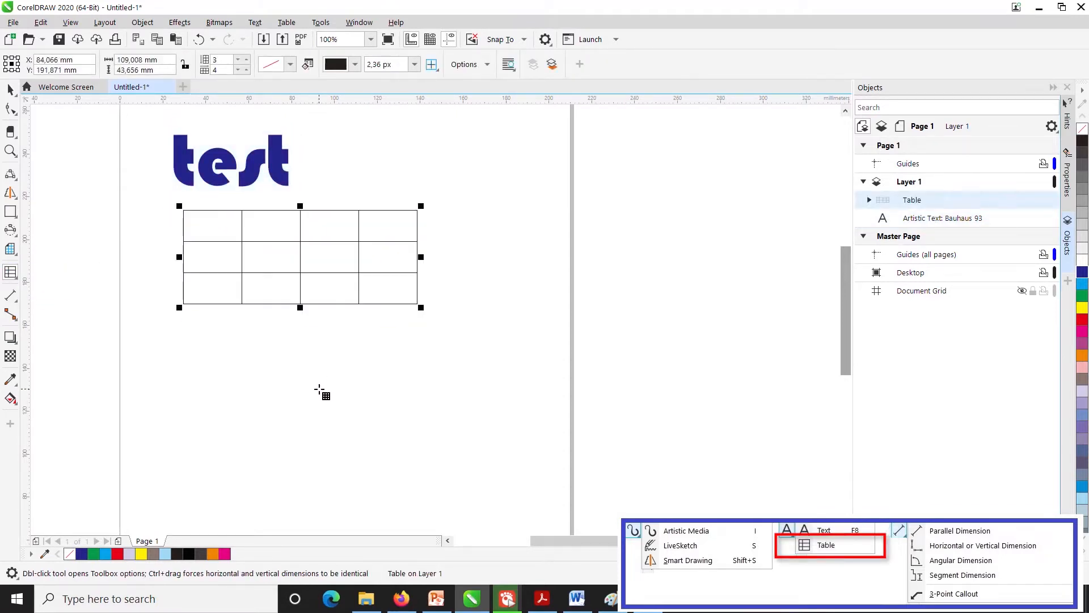
pyautogui.click(245, 60)
pyautogui.click(246, 59)
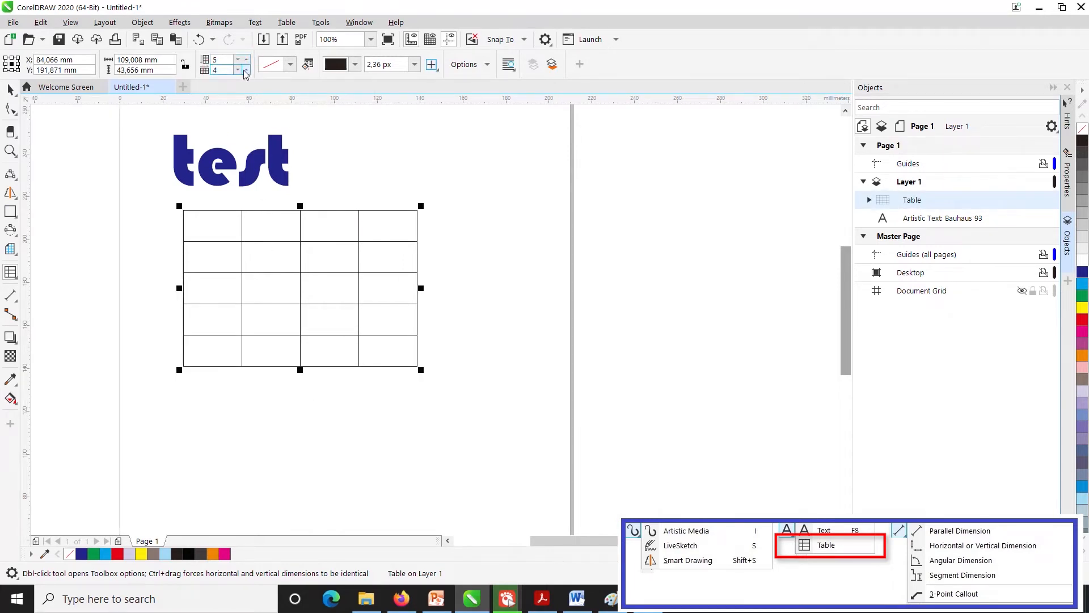
pyautogui.click(246, 71)
pyautogui.click(245, 71)
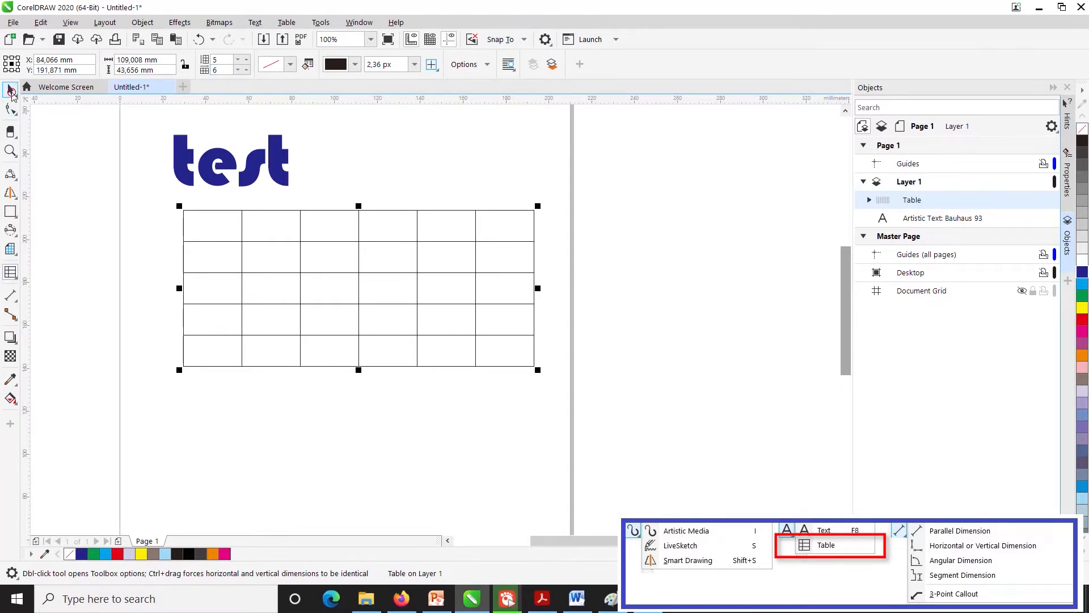
# - Enter "test" in four table cells running diagonally from the first row's first cell to the fourth row's fourth cell
pyautogui.click(200, 224)
pyautogui.click(209, 224)
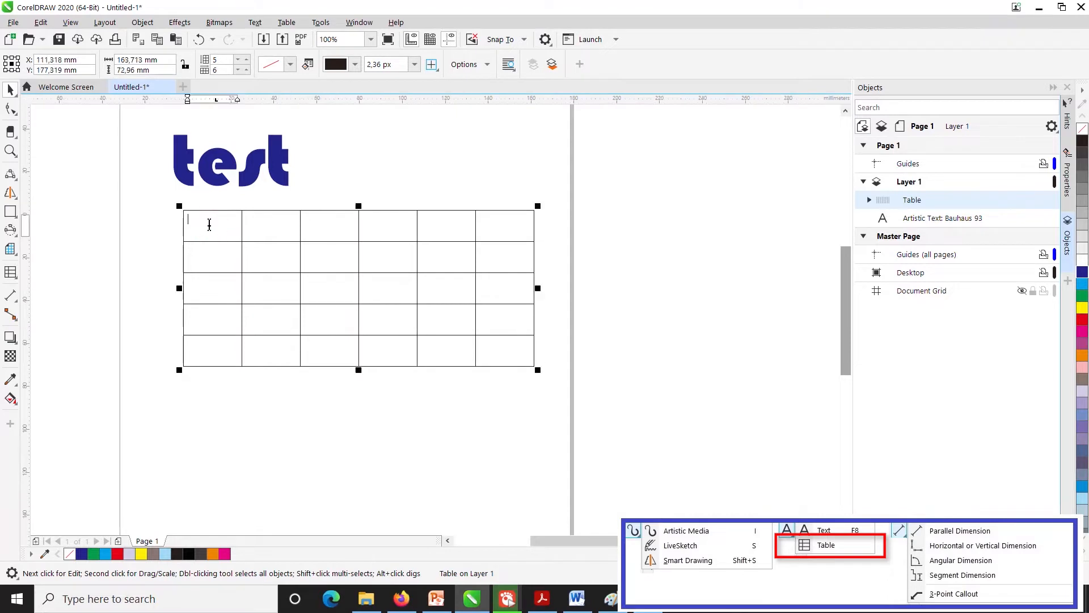
pyautogui.write('test')
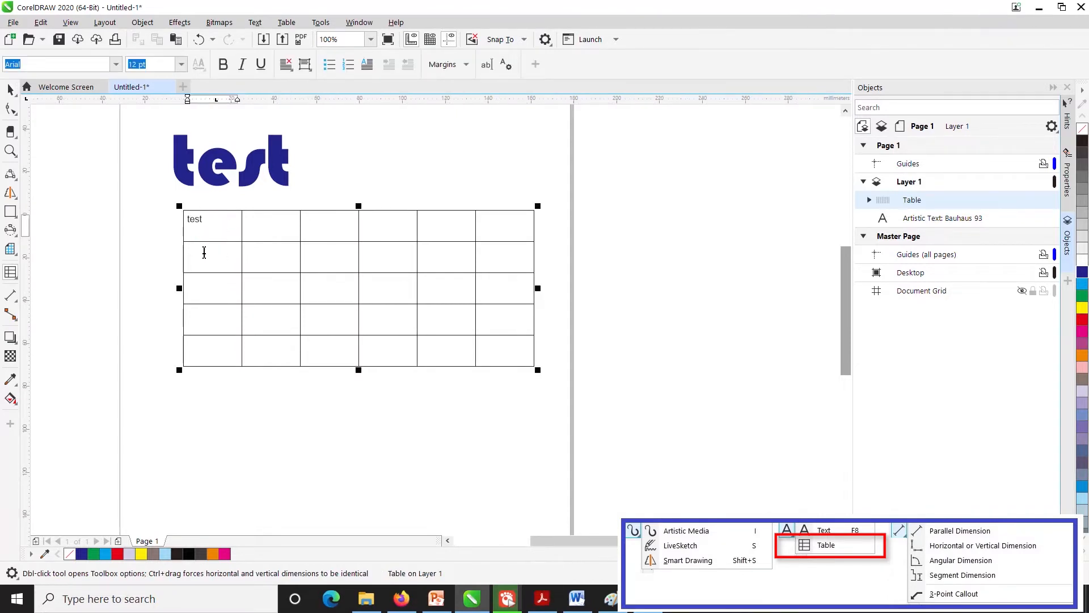
pyautogui.click(262, 251)
pyautogui.write('test')
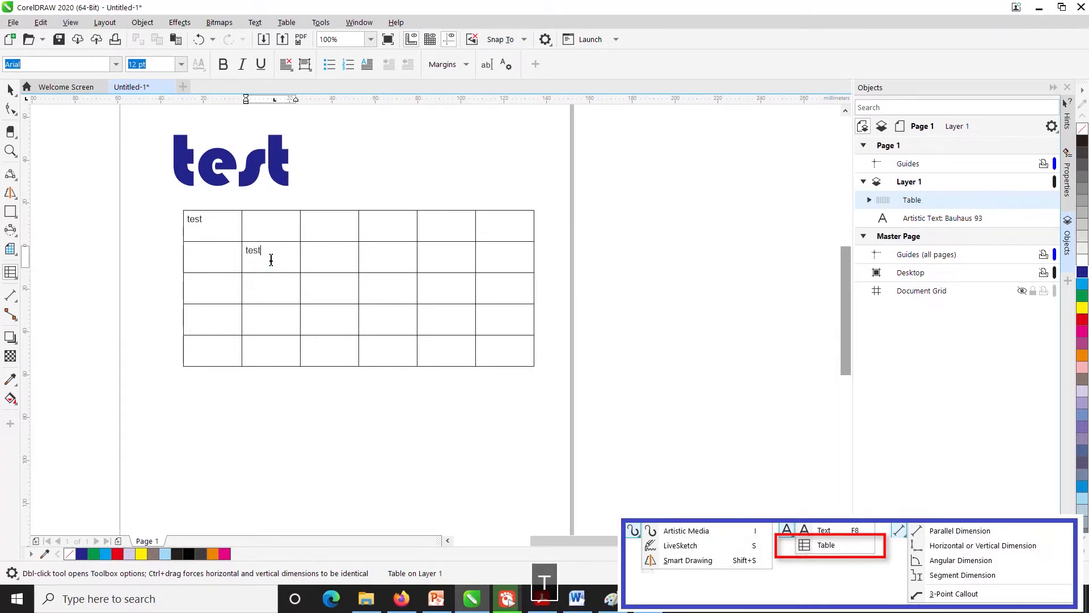
pyautogui.click(341, 292)
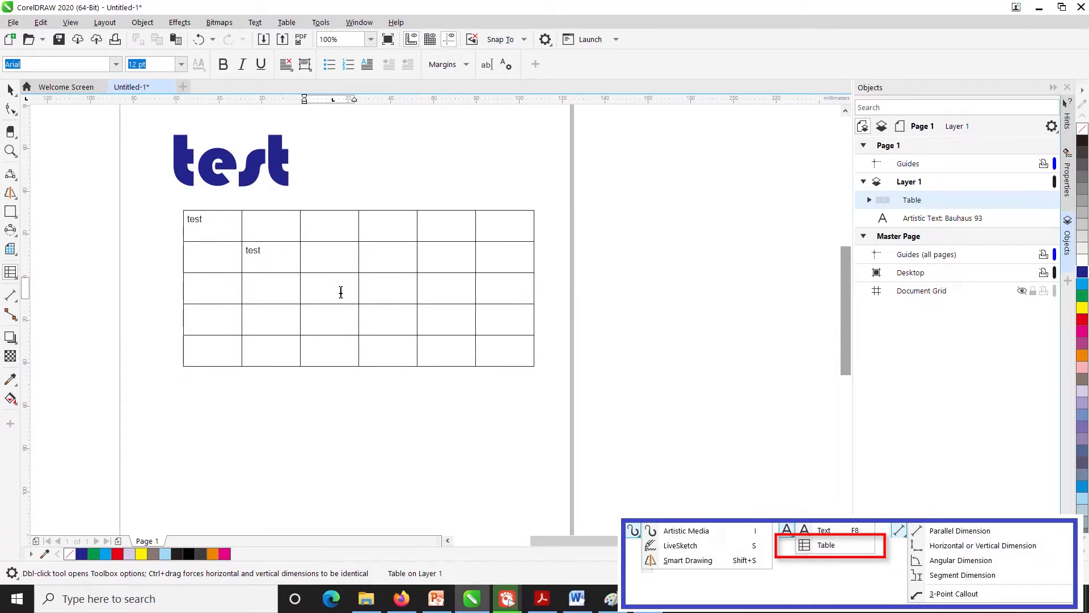
pyautogui.write('te')
pyautogui.click(401, 316)
pyautogui.write('test')
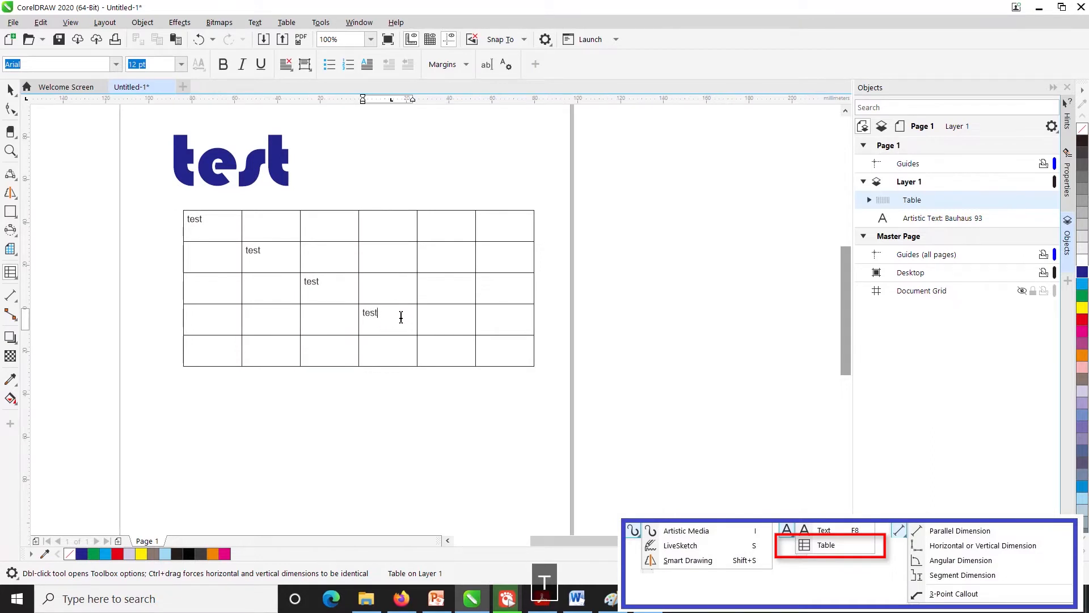
# - Select the word "test" together with the table and delete both from the page
pyautogui.click(16, 276)
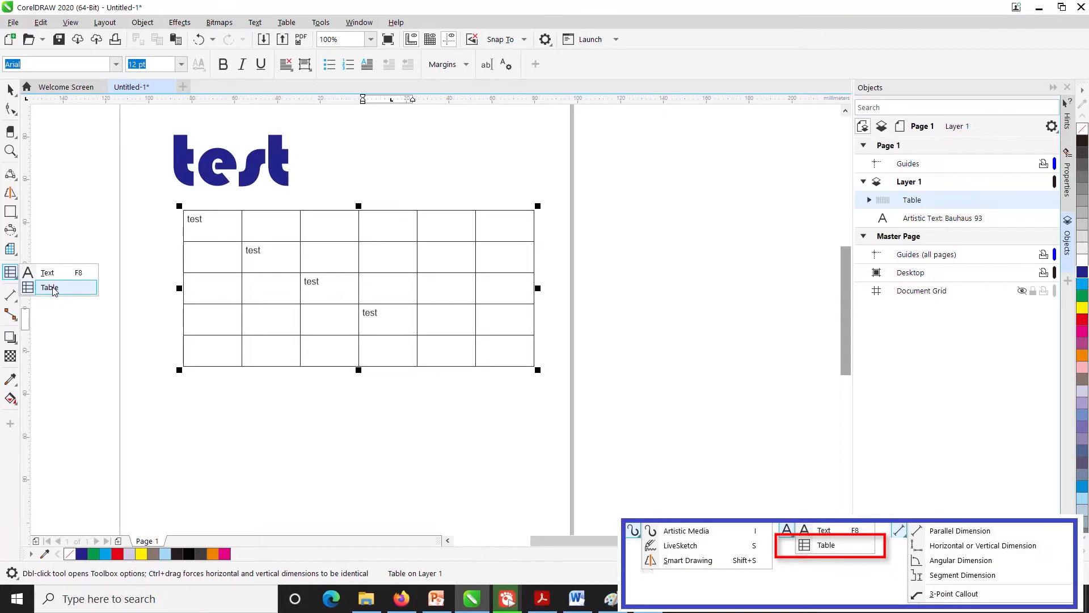
pyautogui.click(19, 90)
pyautogui.click(9, 93)
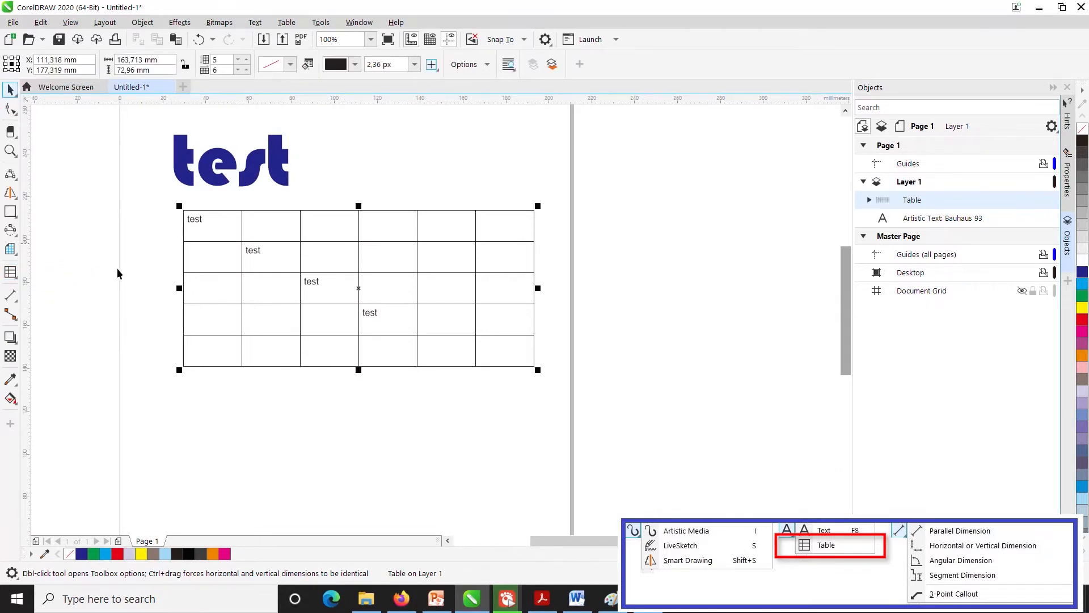
pyautogui.click(118, 280)
pyautogui.moveTo(149, 120); pyautogui.dragTo(617, 396)
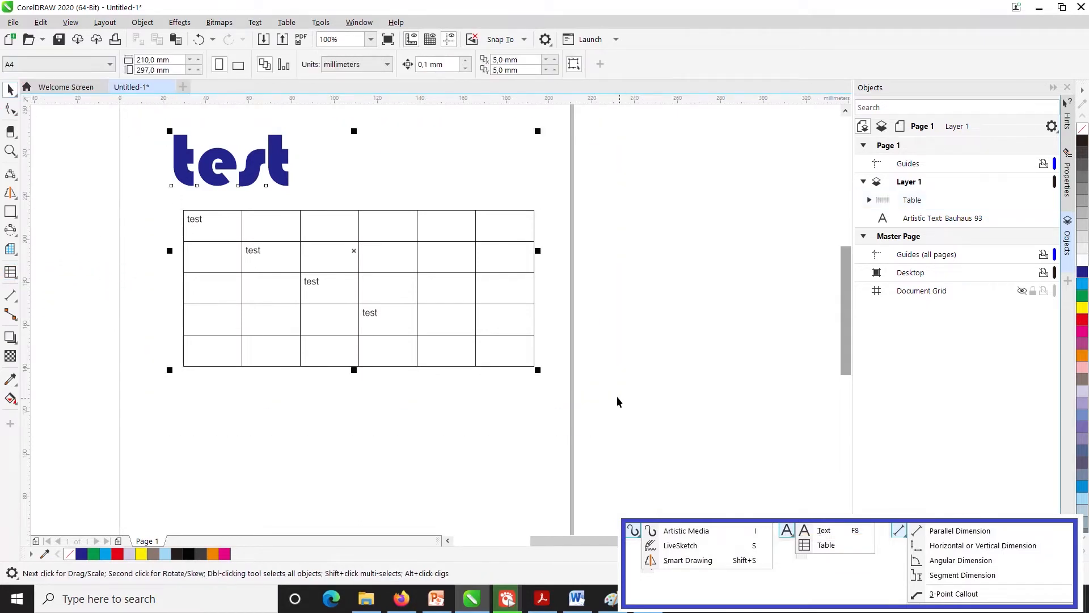
pyautogui.press('Delete')
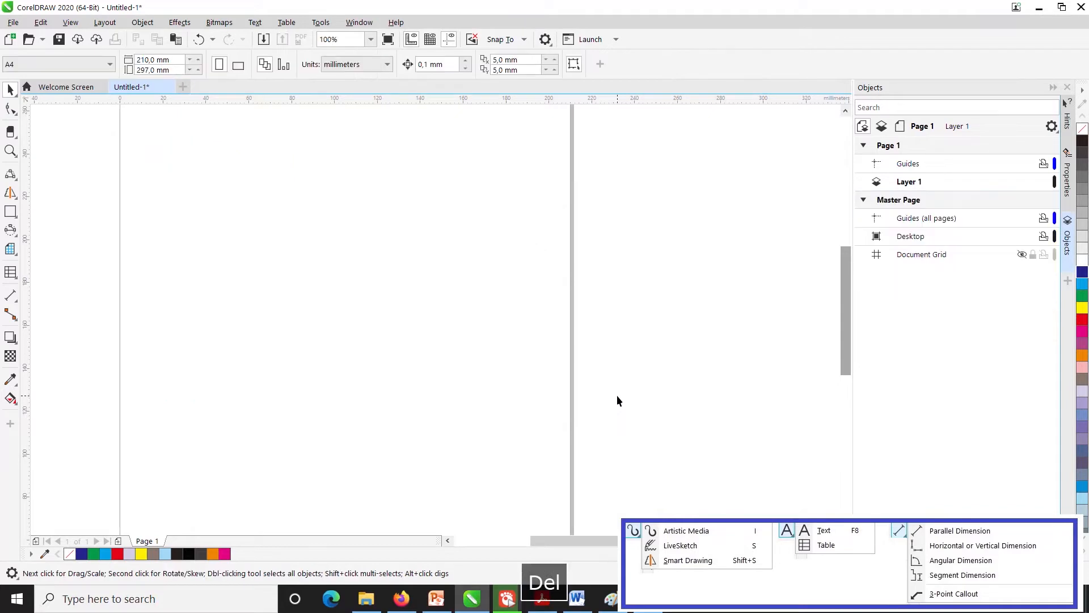
# - Draw a closed four-sided shape about 153 mm wide and 44 mm high with the Pen tool in the page's upper area
pyautogui.click(14, 298)
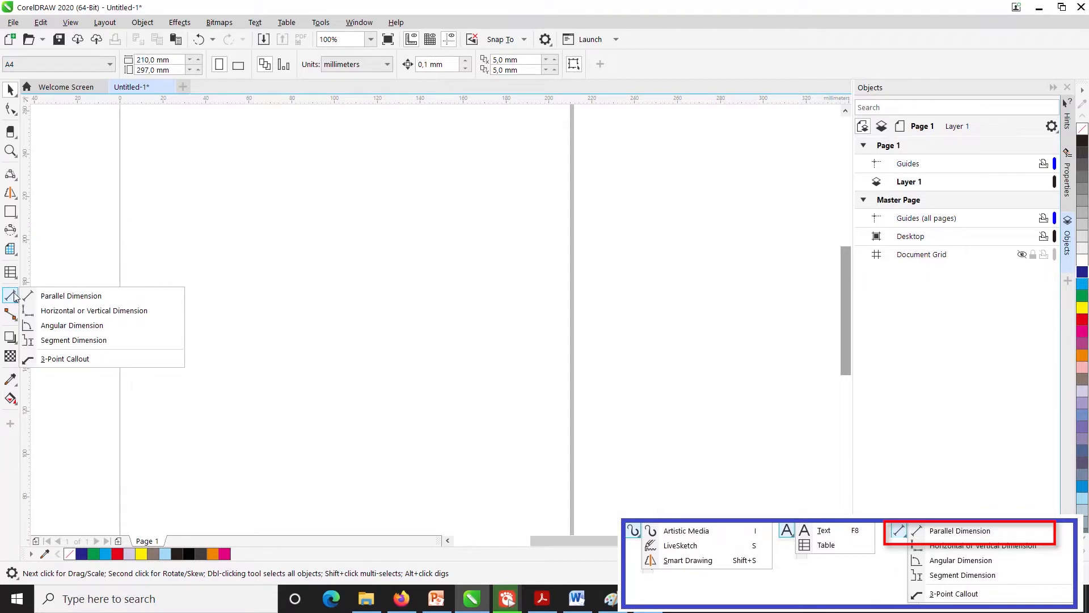
pyautogui.moveTo(12, 177)
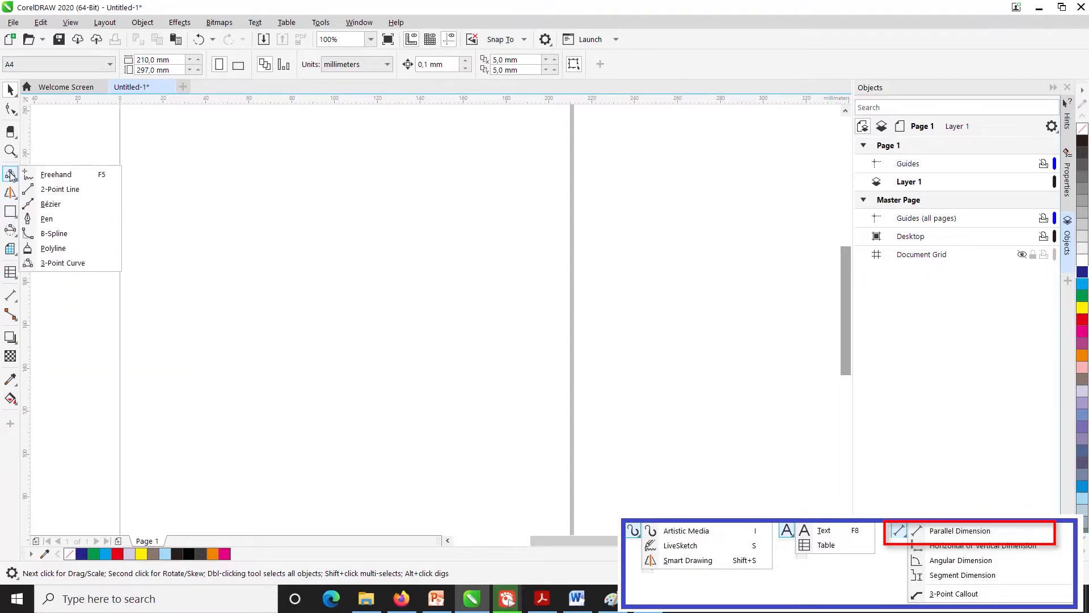
pyautogui.click(43, 219)
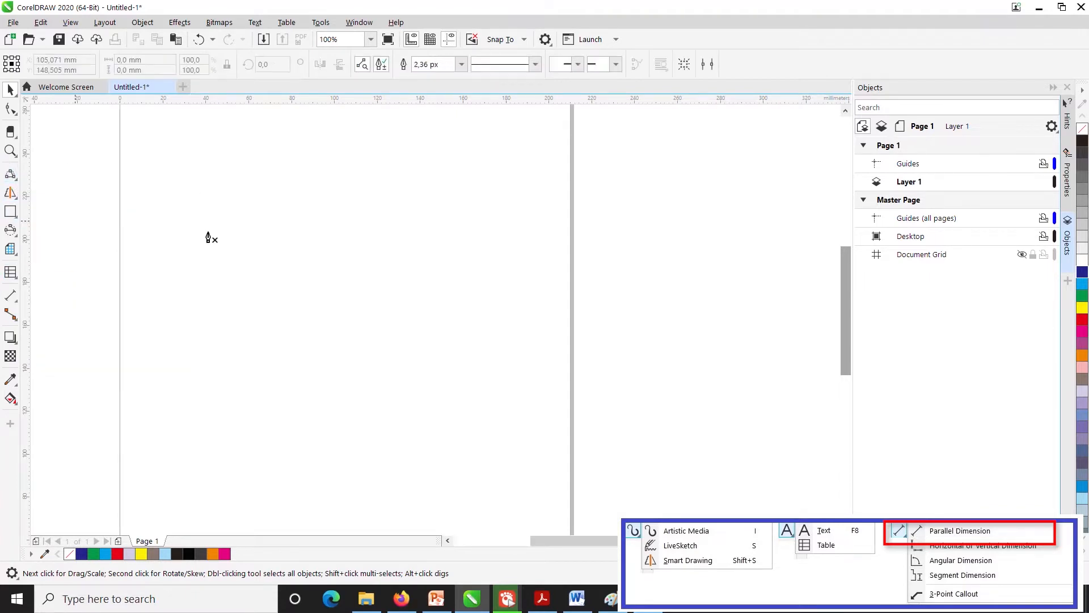
pyautogui.click(184, 274)
pyautogui.click(185, 189)
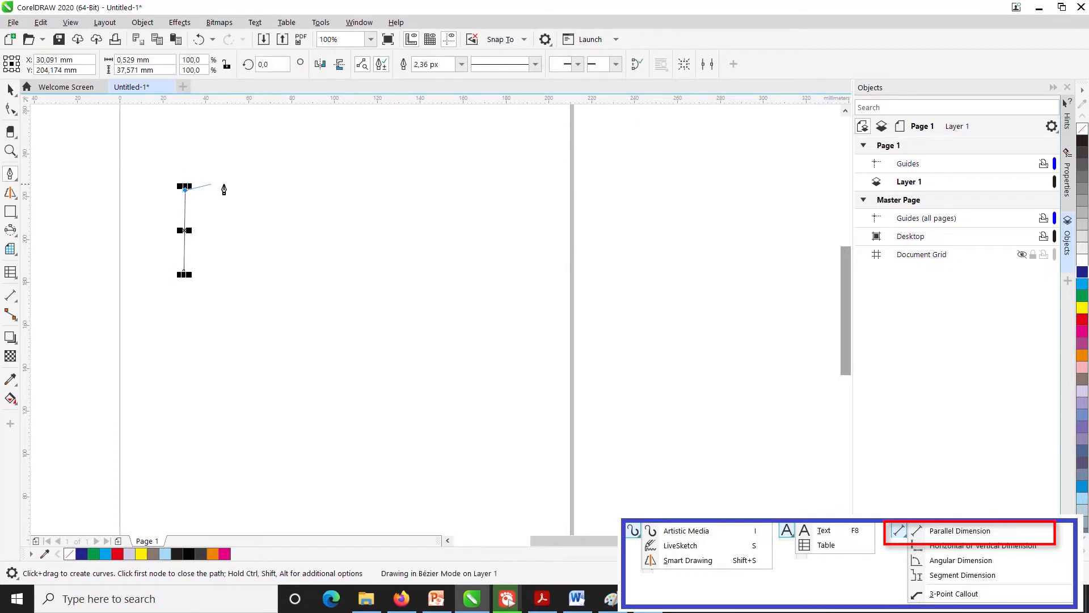
pyautogui.click(511, 193)
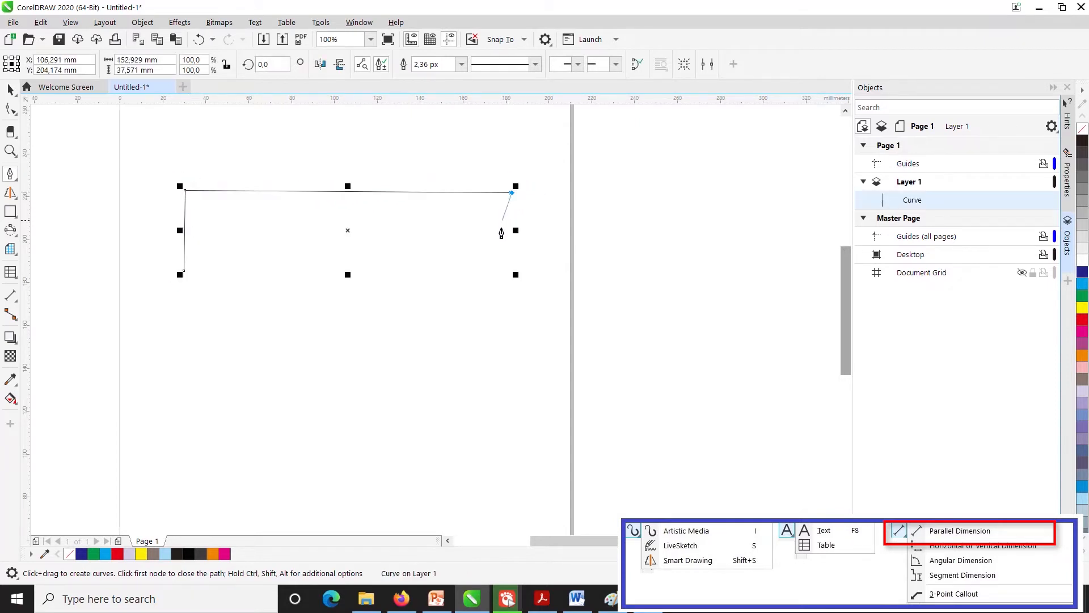
pyautogui.click(509, 284)
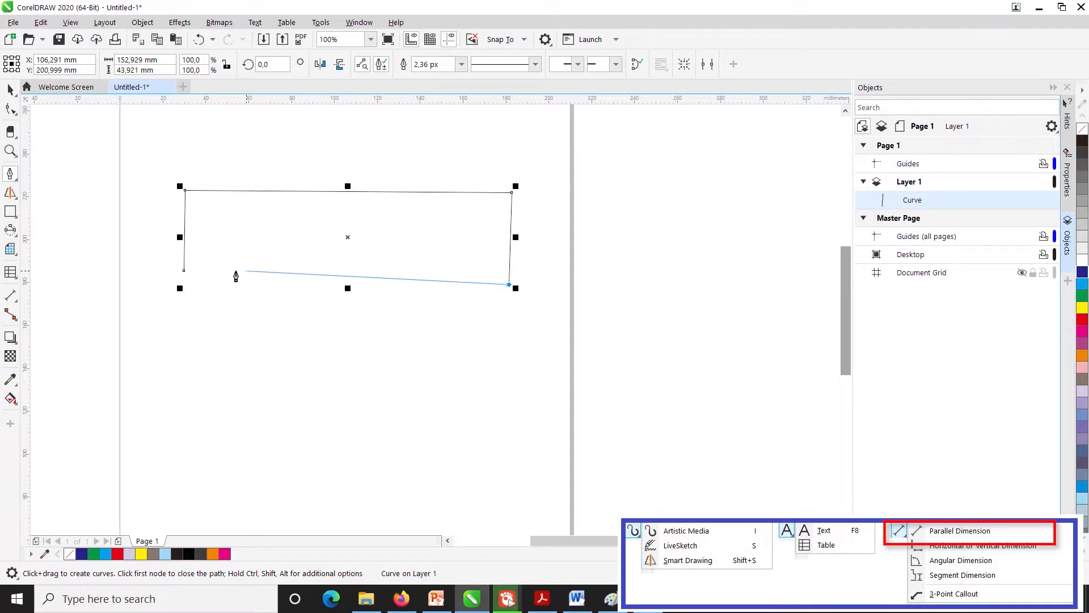
pyautogui.click(184, 271)
# - Convert the straight top edge of the four-sided shape to a curve with the Shape tool
pyautogui.click(11, 111)
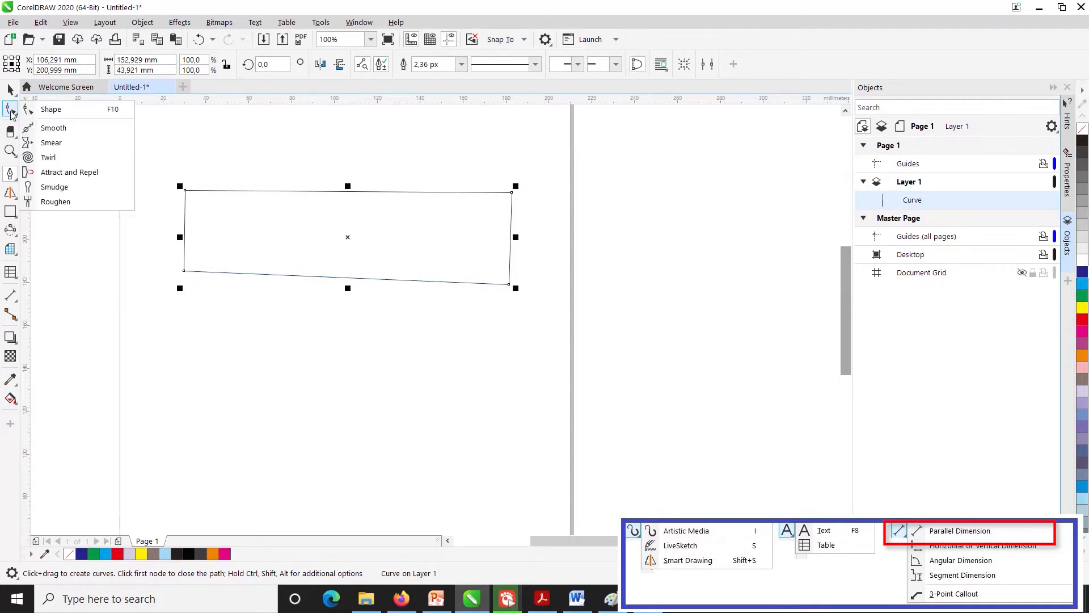
pyautogui.click(53, 109)
pyautogui.click(329, 192)
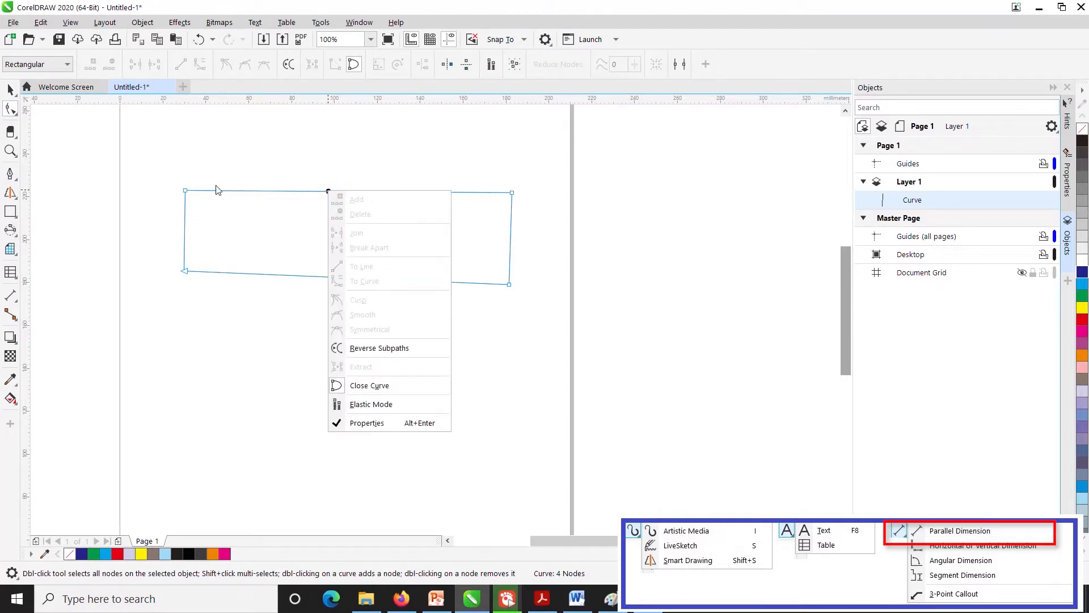
pyautogui.click(200, 187)
pyautogui.click(185, 190)
pyautogui.click(280, 194)
pyautogui.click(298, 191)
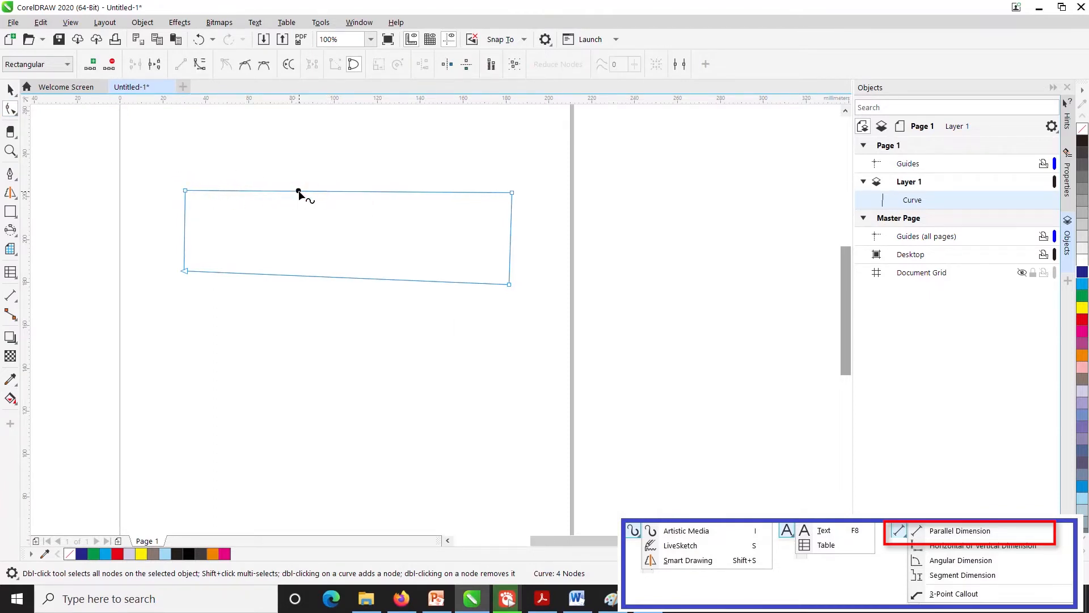
pyautogui.rightClick(299, 191)
pyautogui.click(335, 284)
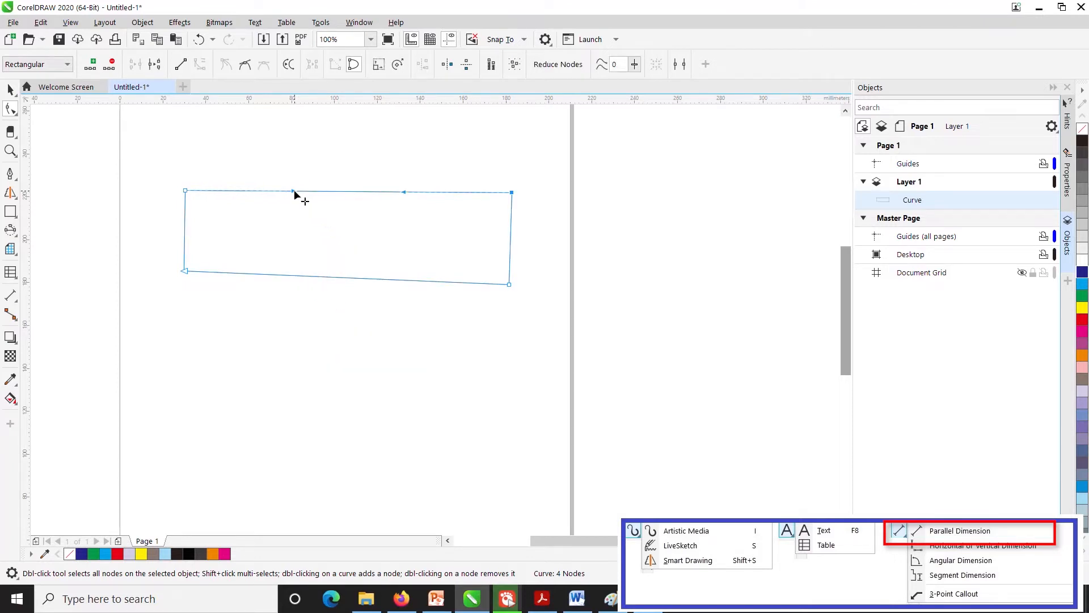
# - Adjust both control handles of the shape's top edge to form a wave rising near the left corner and dipping towards the right
pyautogui.moveTo(294, 193); pyautogui.dragTo(283, 247)
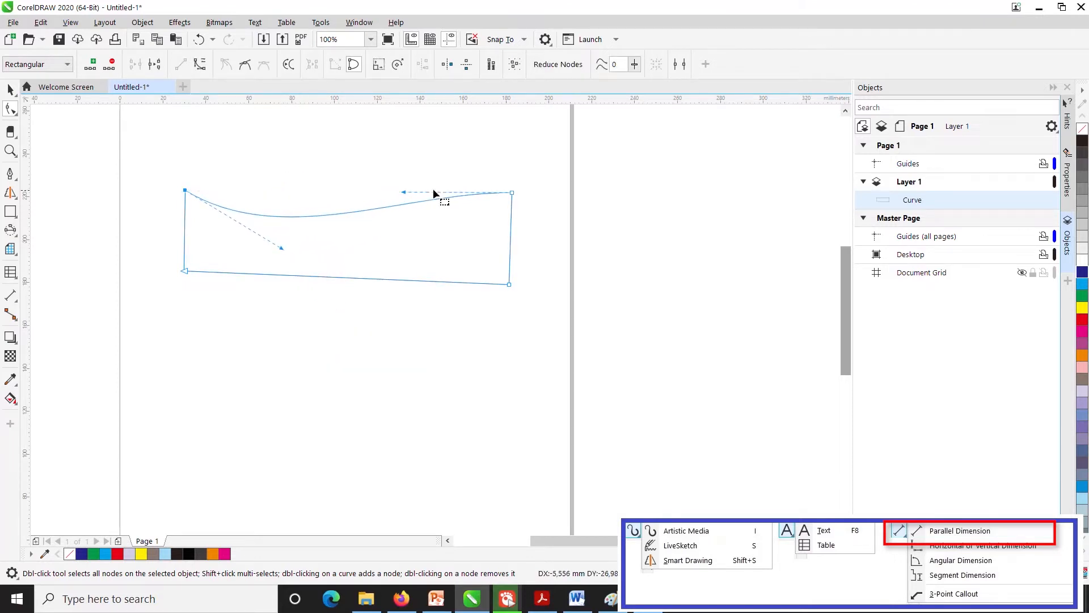
pyautogui.moveTo(403, 194); pyautogui.dragTo(371, 225)
pyautogui.moveTo(283, 248); pyautogui.dragTo(316, 151)
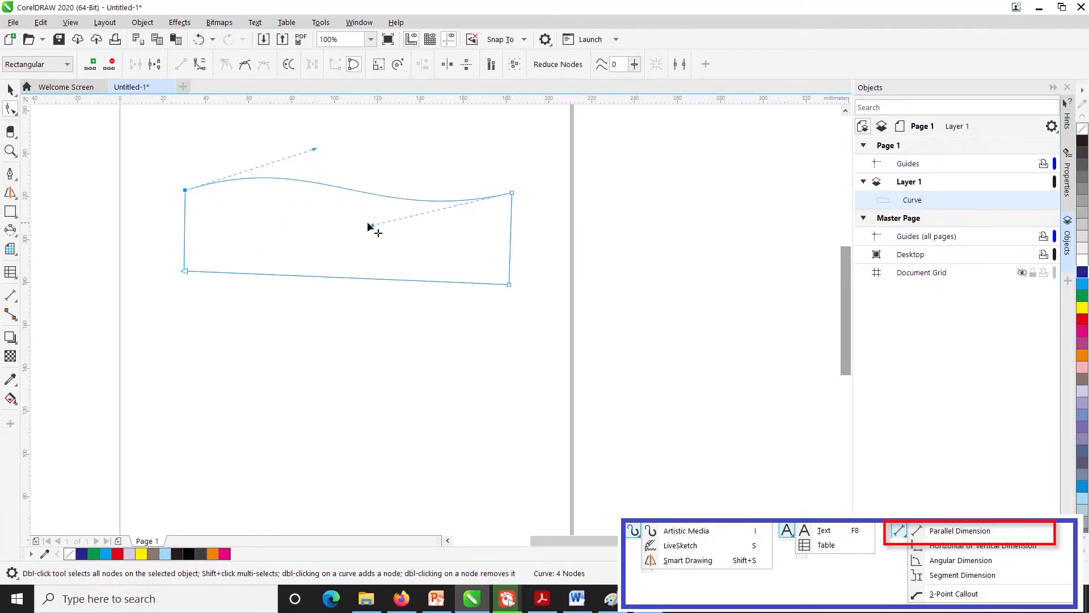
pyautogui.moveTo(369, 227); pyautogui.dragTo(332, 282)
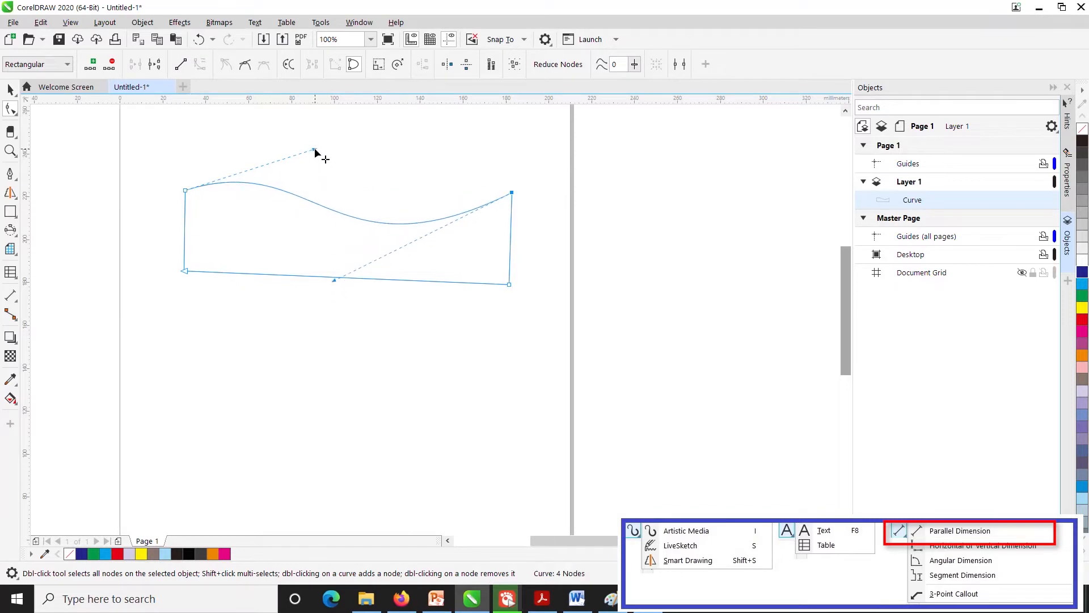
pyautogui.moveTo(315, 151); pyautogui.dragTo(262, 162)
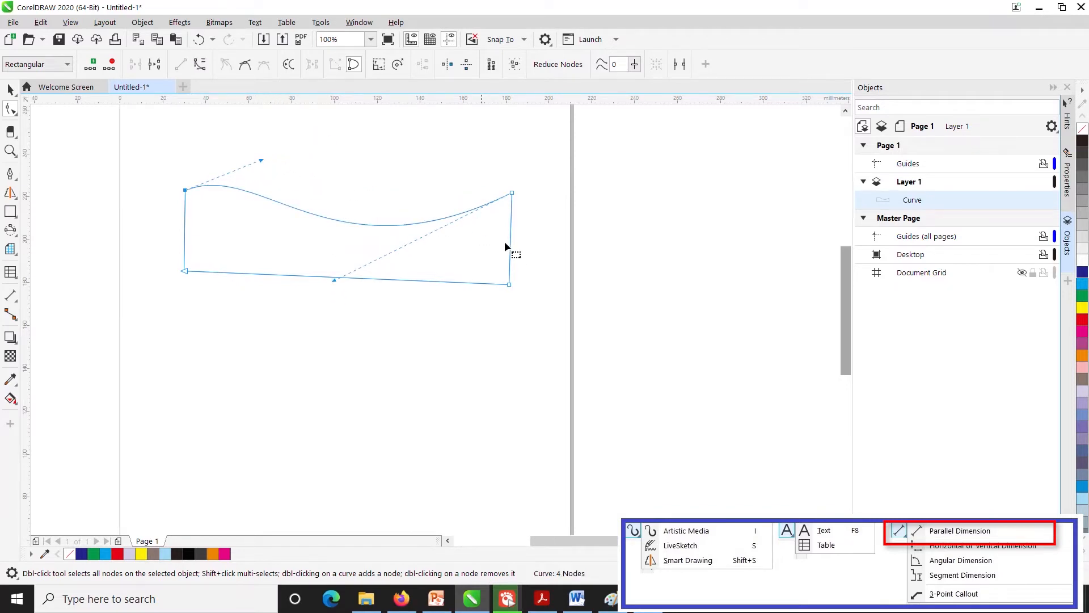
# - Convert the shape's right edge to a curve and bulge it outward, moving the lower right corner node slightly up
pyautogui.rightClick(509, 245)
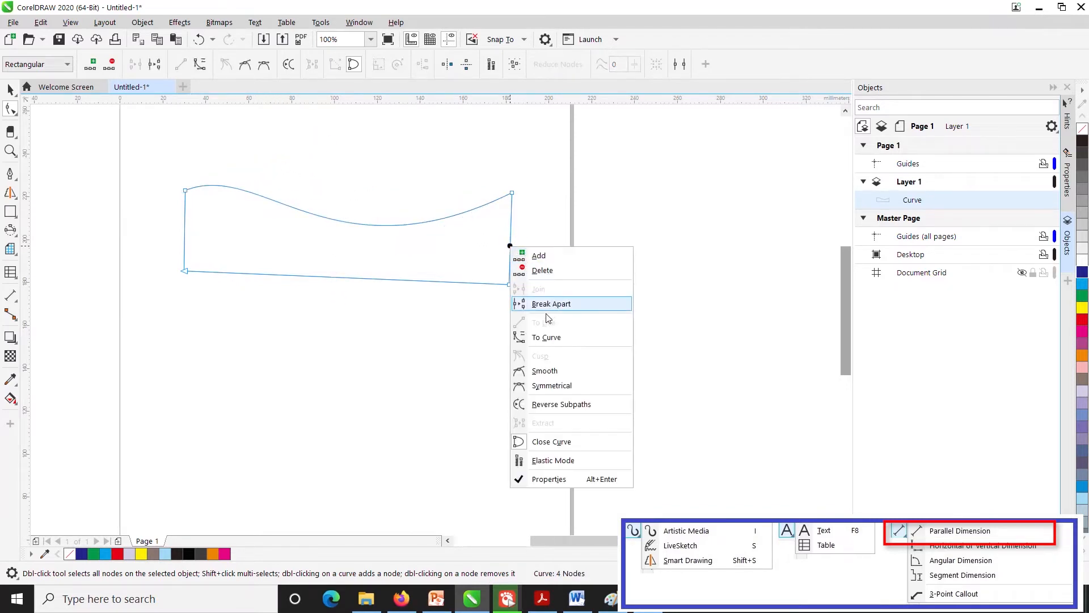
pyautogui.click(545, 337)
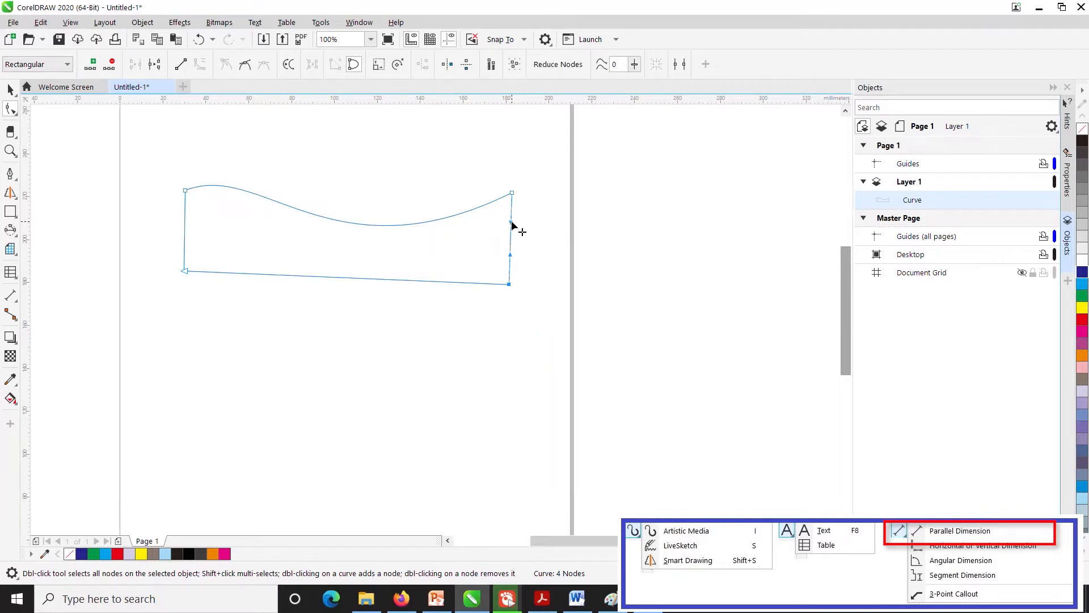
pyautogui.moveTo(512, 226); pyautogui.dragTo(574, 191)
pyautogui.moveTo(509, 255)
pyautogui.mouseDown()
pyautogui.moveTo(534, 271)
pyautogui.moveTo(510, 275)
pyautogui.mouseUp()
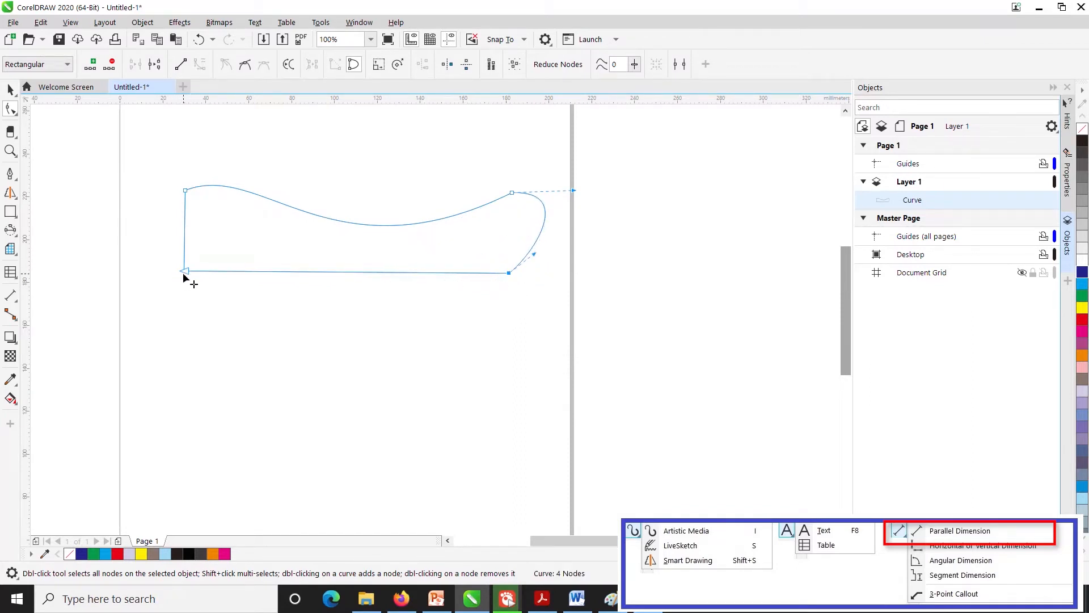
# - Move the shape's lower left node inward along the bottom edge, then convert the left edge to a curve and bulge it outward
pyautogui.moveTo(186, 272); pyautogui.dragTo(230, 272)
pyautogui.rightClick(216, 245)
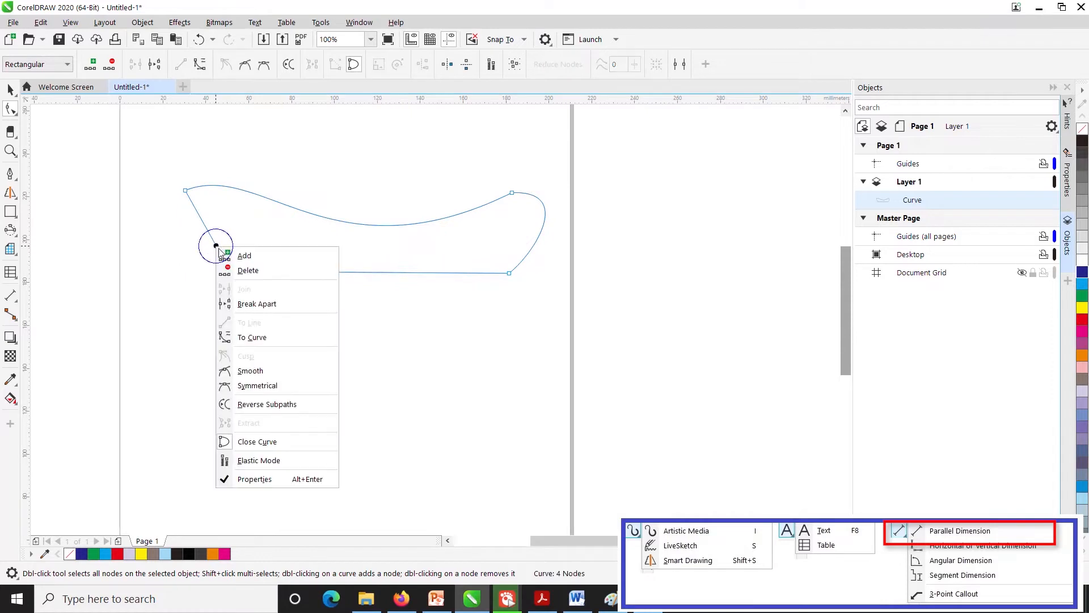
pyautogui.click(252, 337)
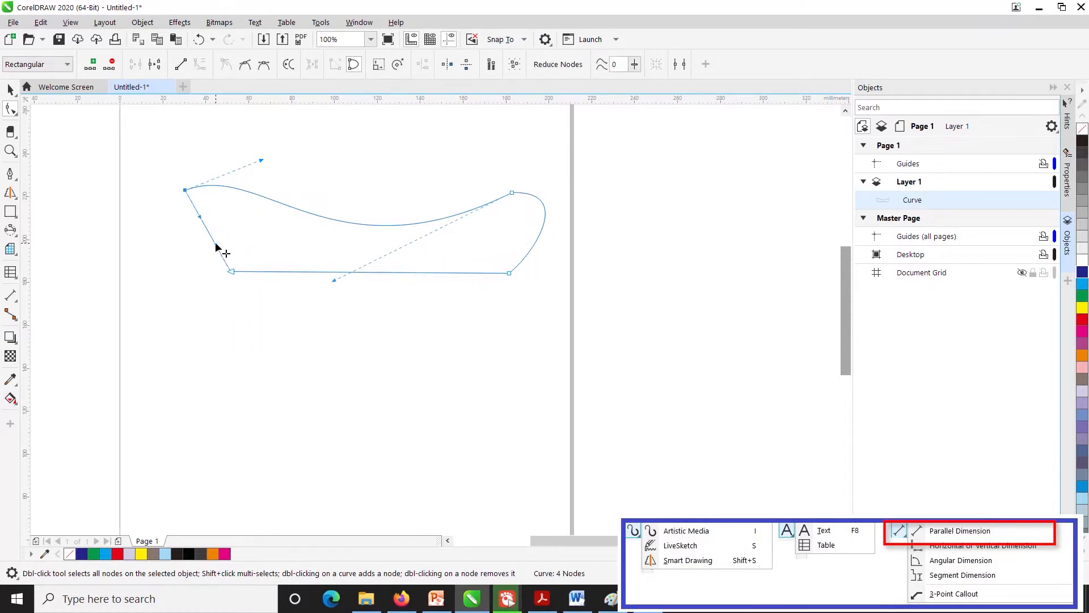
pyautogui.moveTo(215, 243); pyautogui.dragTo(176, 226)
pyautogui.click(342, 319)
pyautogui.click(10, 89)
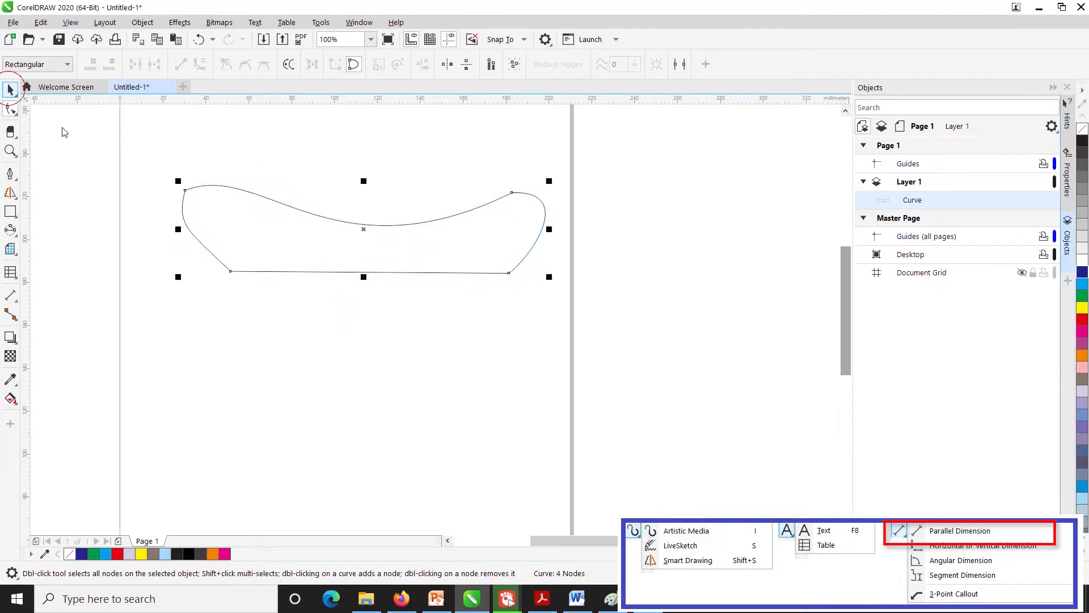
pyautogui.click(340, 372)
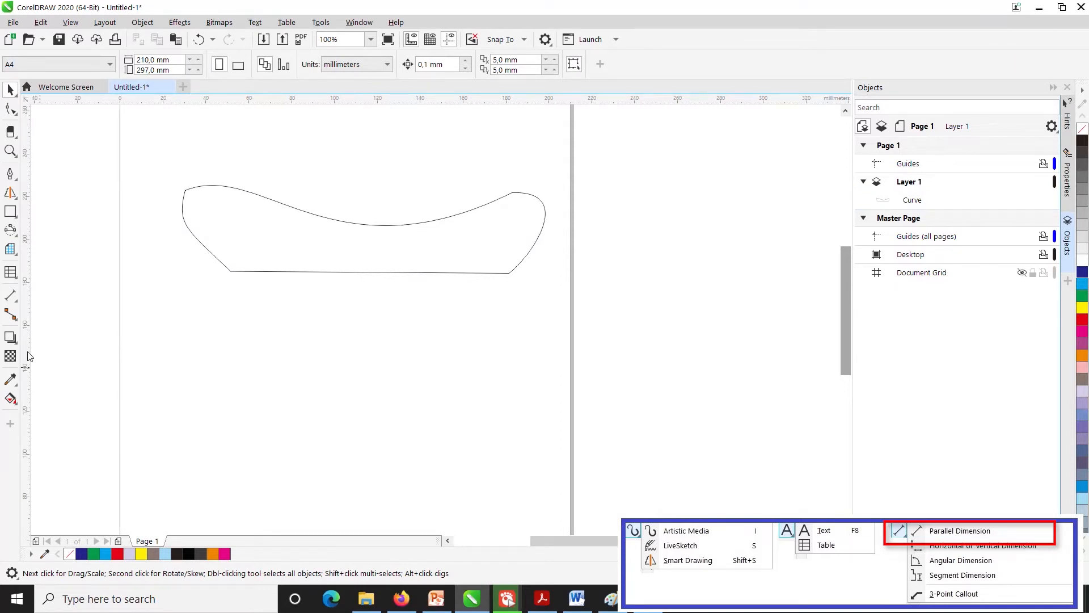
# - Draw a vertical 2-point line from the shape's lower left node up to its wavy top edge
pyautogui.click(11, 299)
pyautogui.click(10, 299)
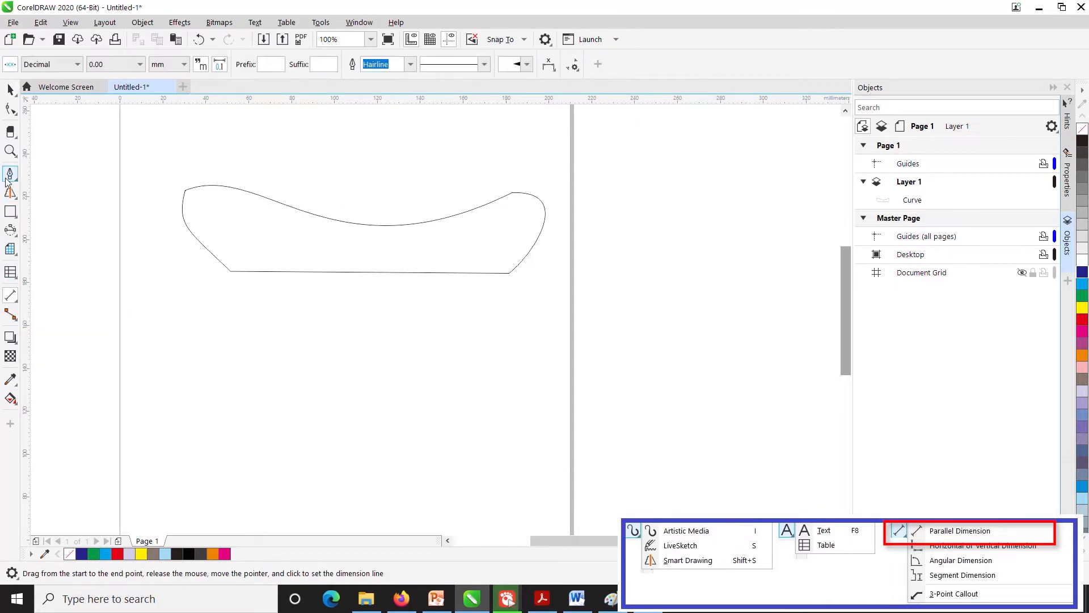
pyautogui.click(9, 176)
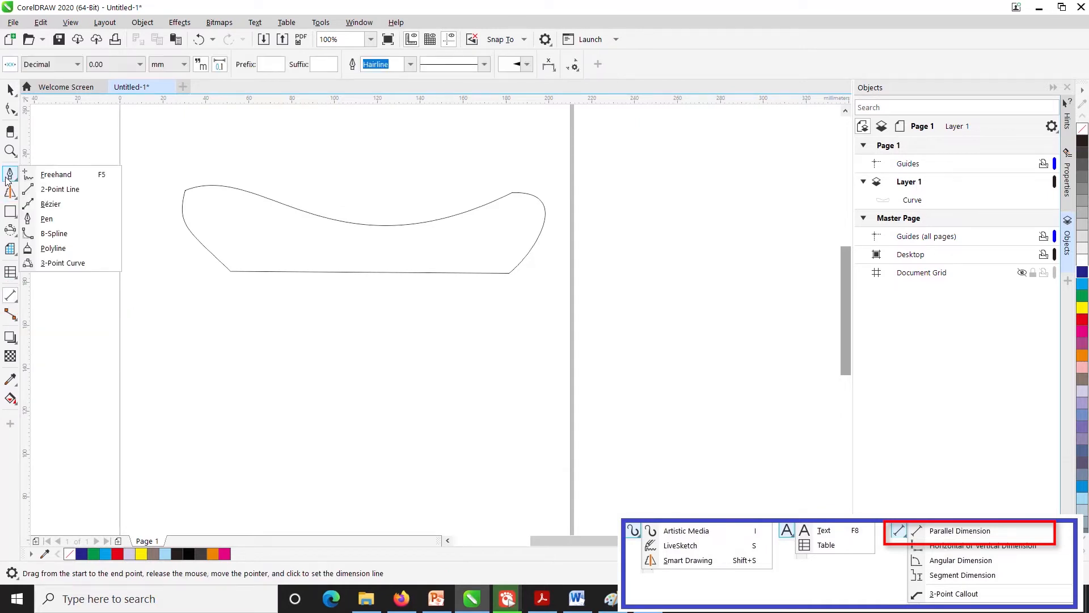
pyautogui.click(51, 195)
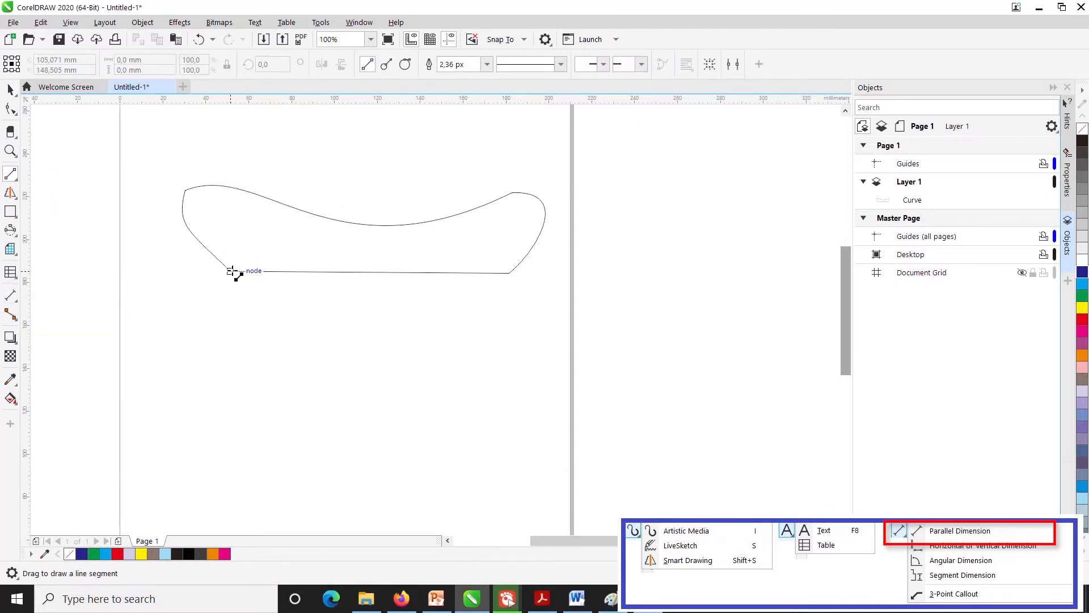
pyautogui.moveTo(232, 270); pyautogui.dragTo(231, 187)
pyautogui.click(283, 327)
# - Draw a nearly horizontal 2-point line about 146 mm long from the vertical line's middle to the shape's curved right edge
pyautogui.click(10, 90)
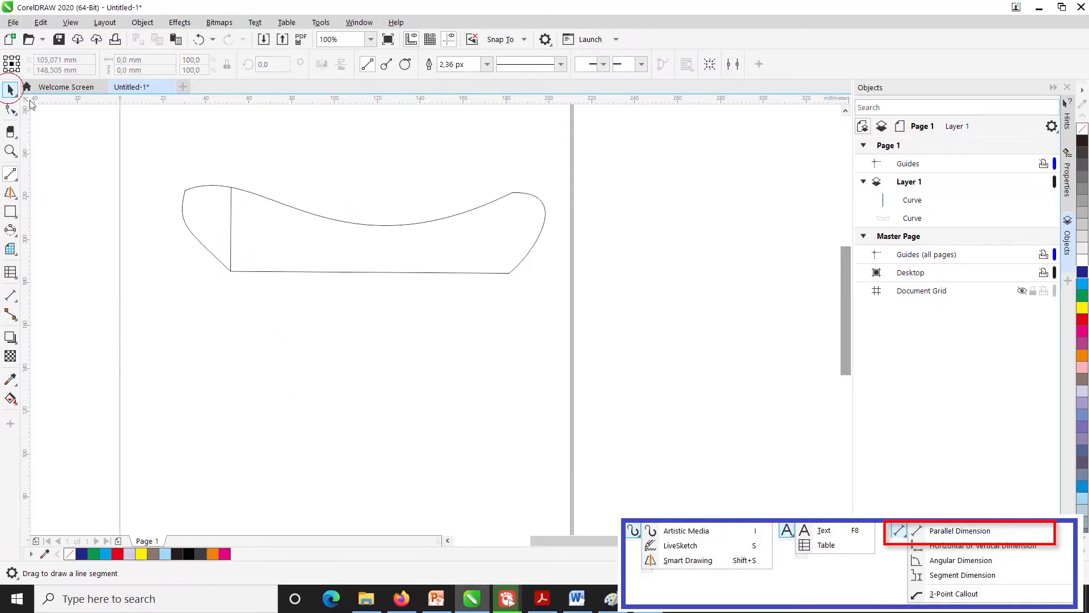
pyautogui.click(10, 174)
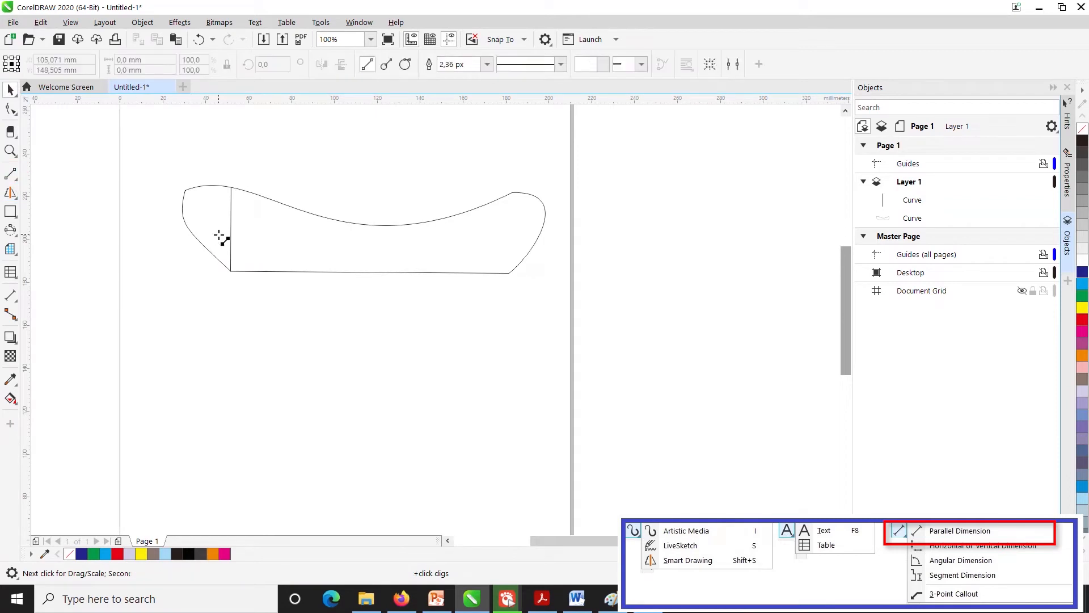
pyautogui.moveTo(231, 229); pyautogui.dragTo(544, 228)
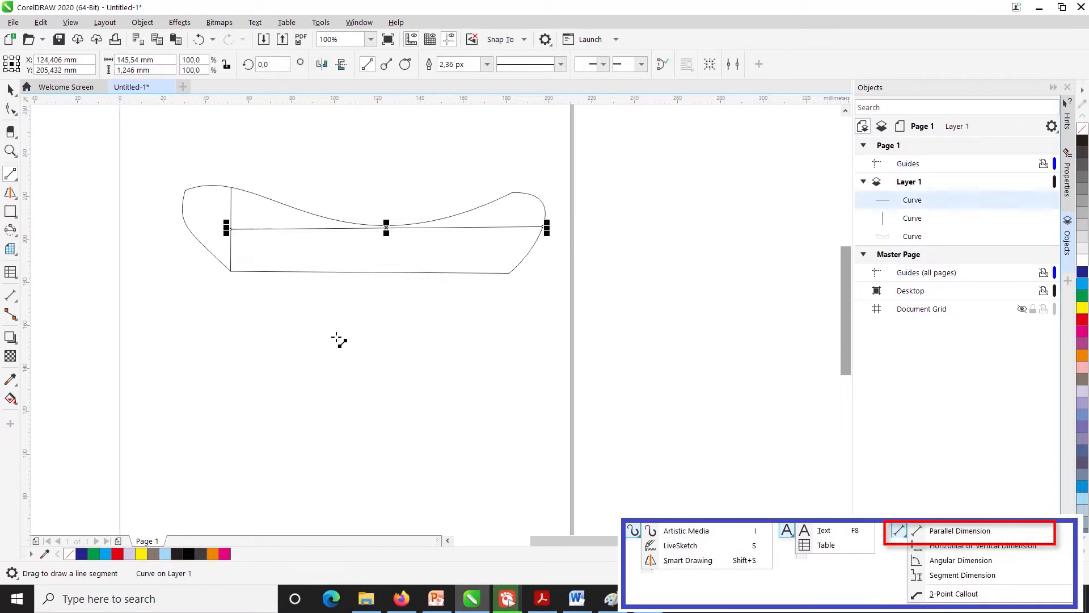
# - Add a parallel dimension to the shape's straight bottom edge, placing the dimension line below the shape
pyautogui.click(6, 298)
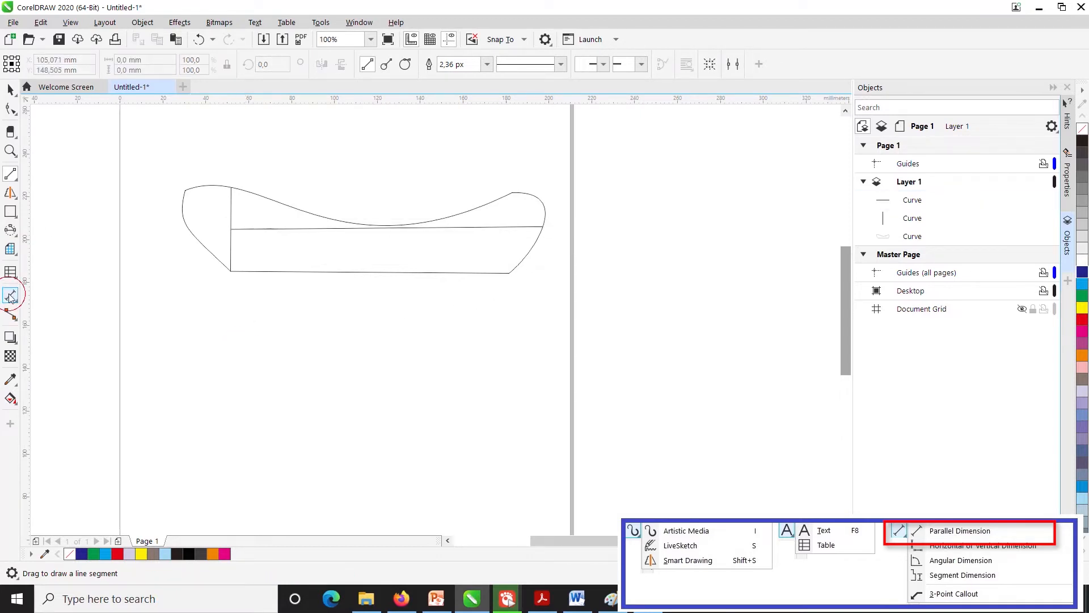
pyautogui.click(5, 299)
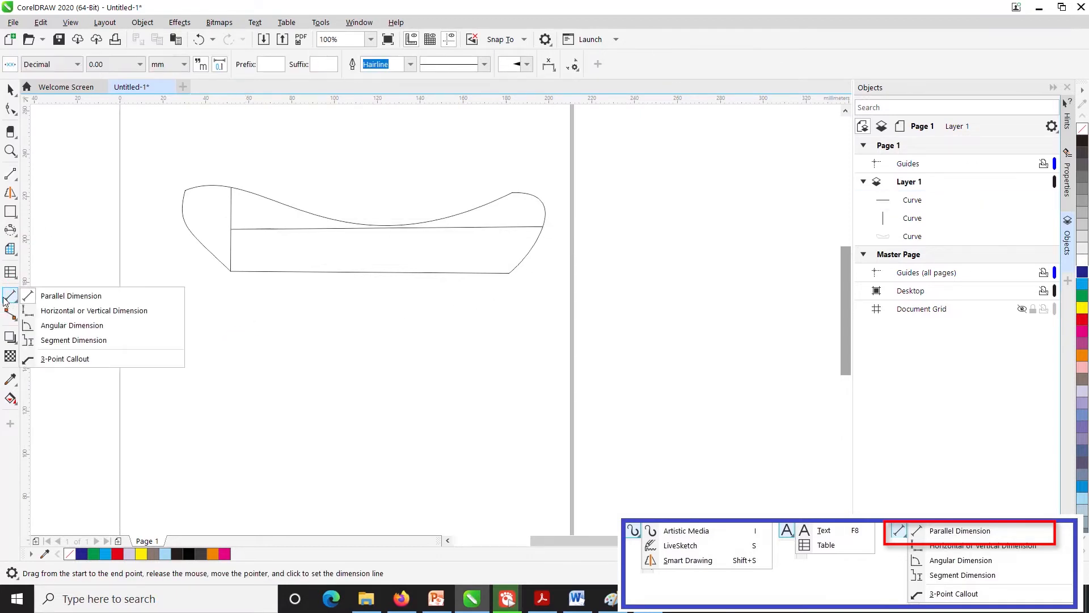
pyautogui.click(71, 296)
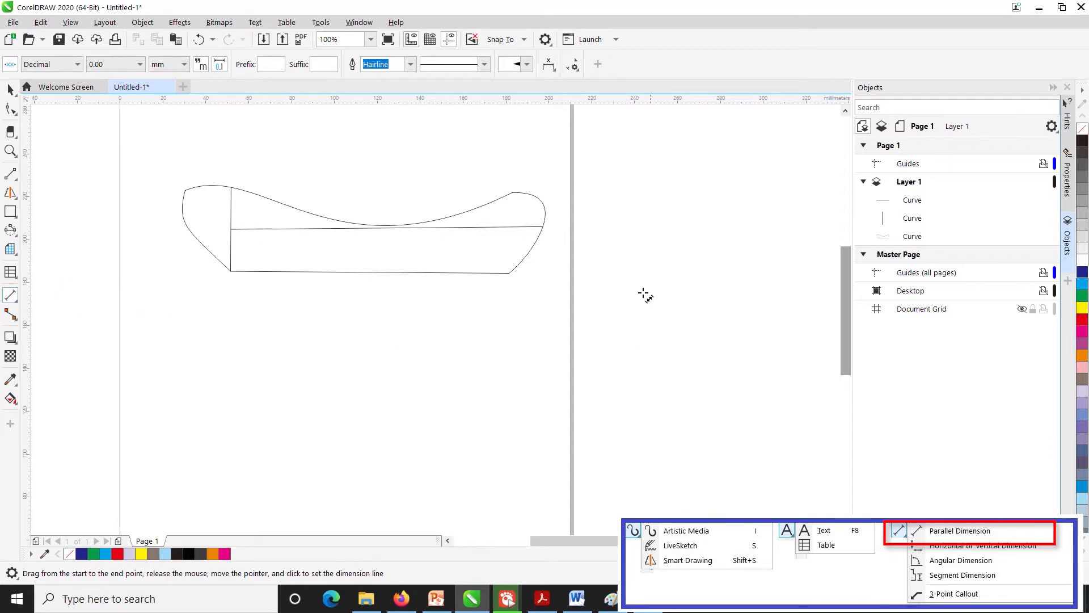
pyautogui.moveTo(507, 274); pyautogui.dragTo(231, 271)
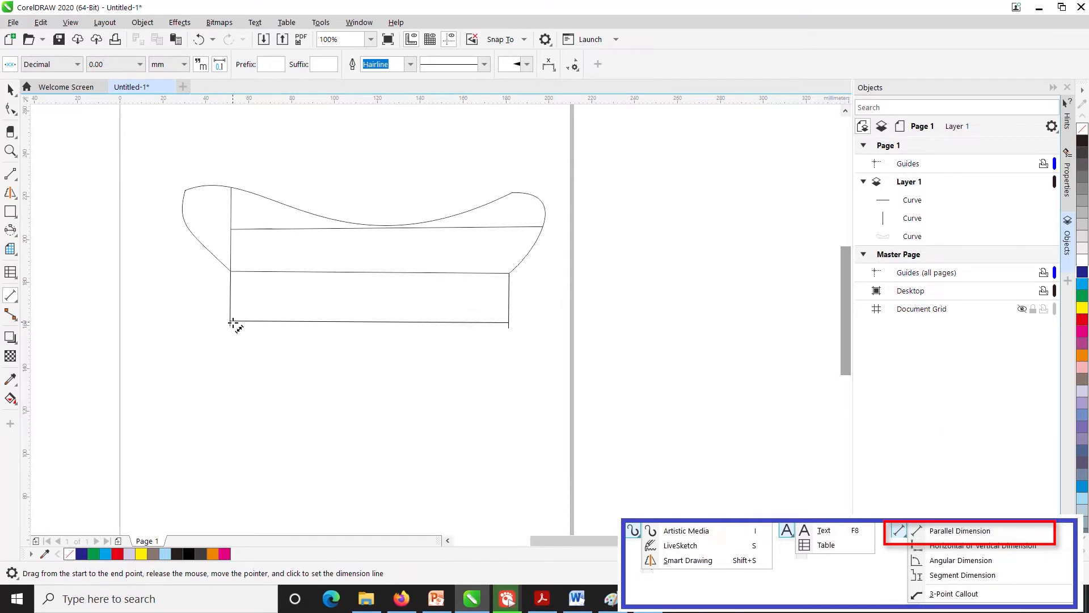
pyautogui.click(233, 324)
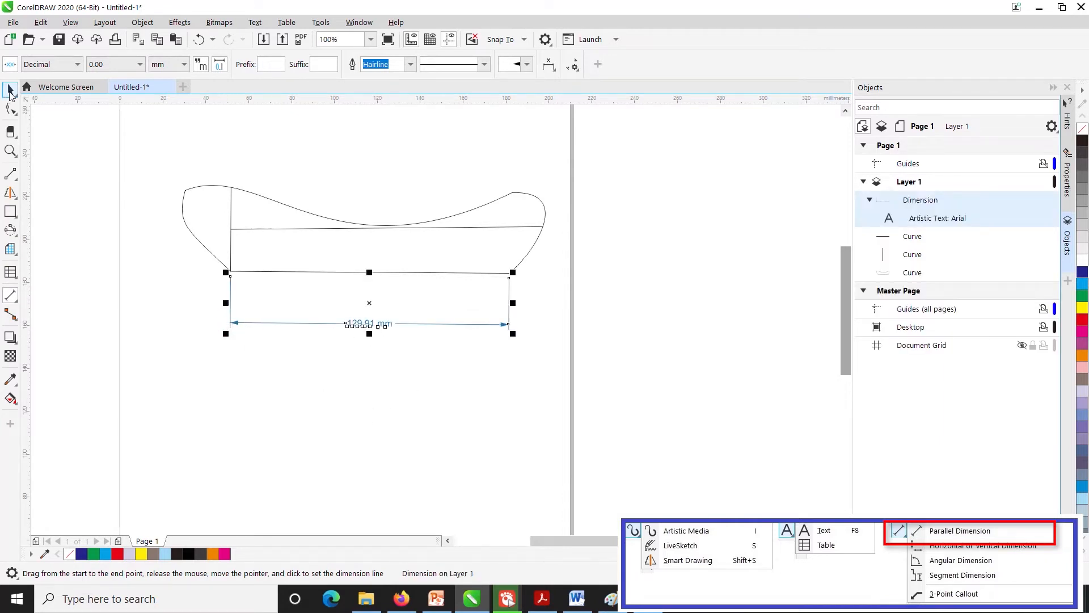
pyautogui.click(11, 91)
pyautogui.click(294, 385)
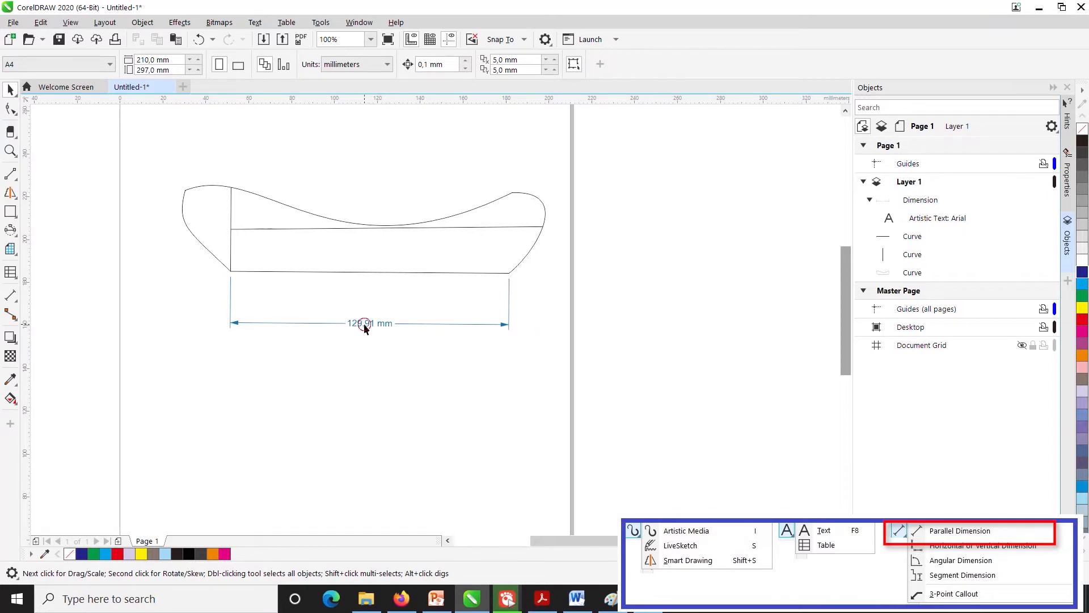
# - Scale the shape and its two inner lines together to about 154 mm wide and 37 mm high
pyautogui.click(230, 271)
pyautogui.click(387, 378)
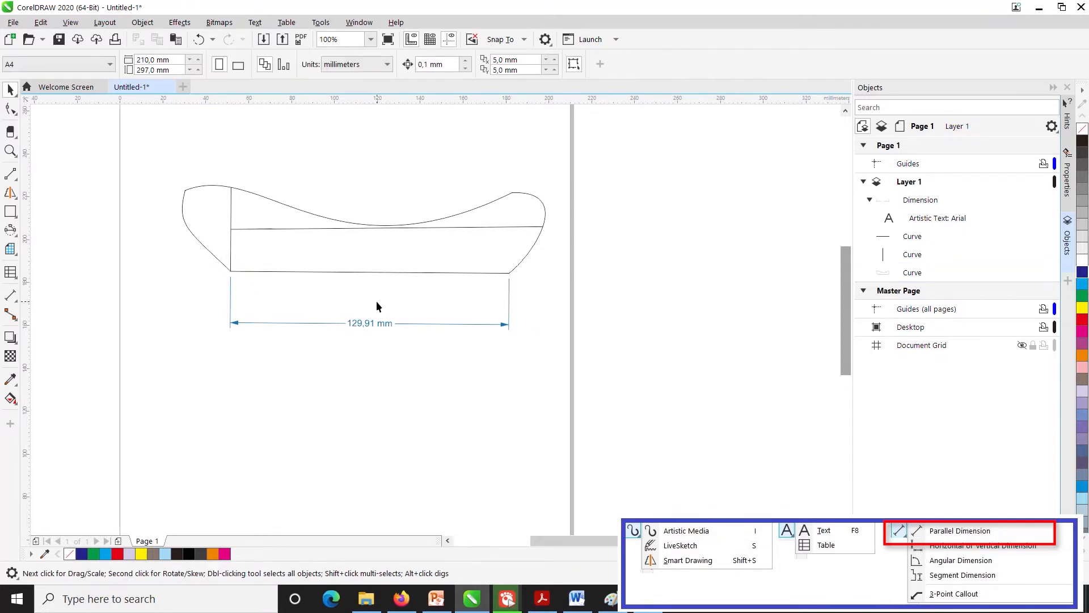
pyautogui.click(401, 272)
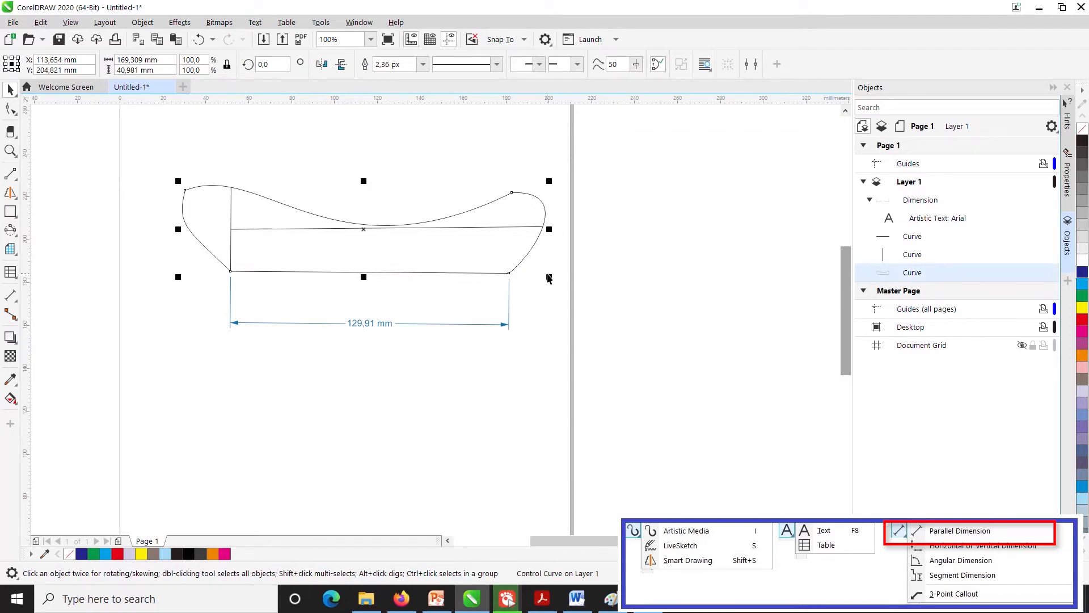
pyautogui.click(128, 239)
pyautogui.moveTo(549, 291); pyautogui.dragTo(549, 274)
pyautogui.moveTo(551, 180); pyautogui.dragTo(516, 189)
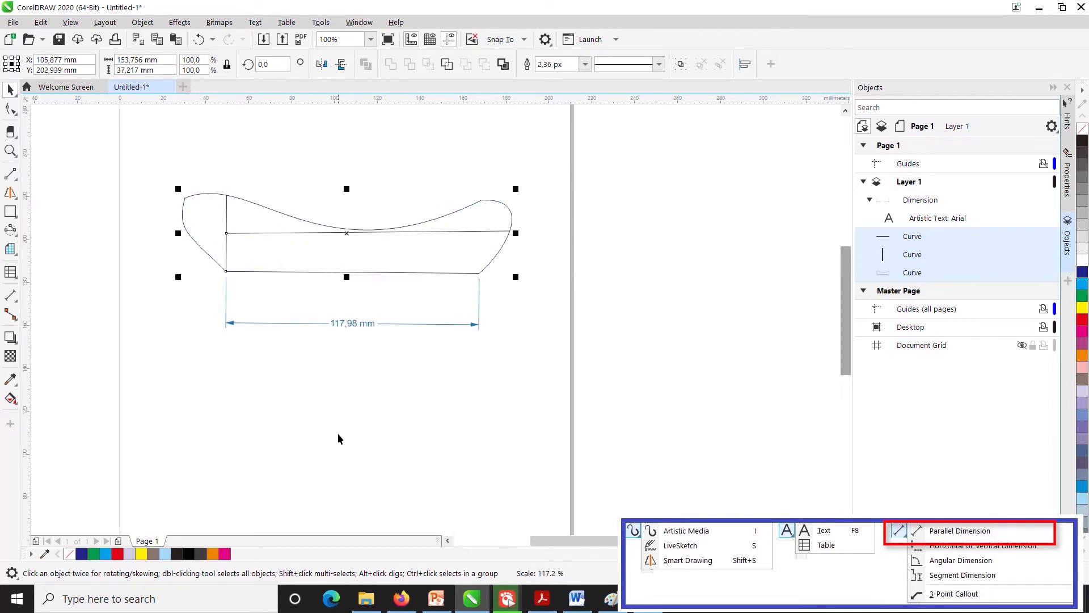
pyautogui.click(374, 391)
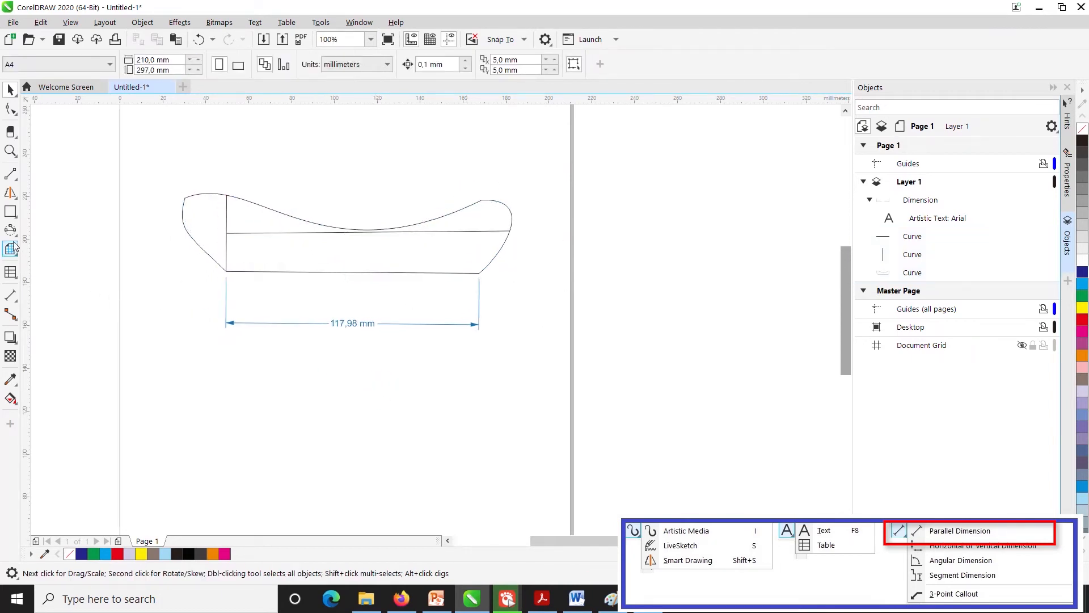
# - Add a vertical dimension between the inner horizontal line and the bottom edge, placed inside the shape near the vertical line
pyautogui.click(11, 295)
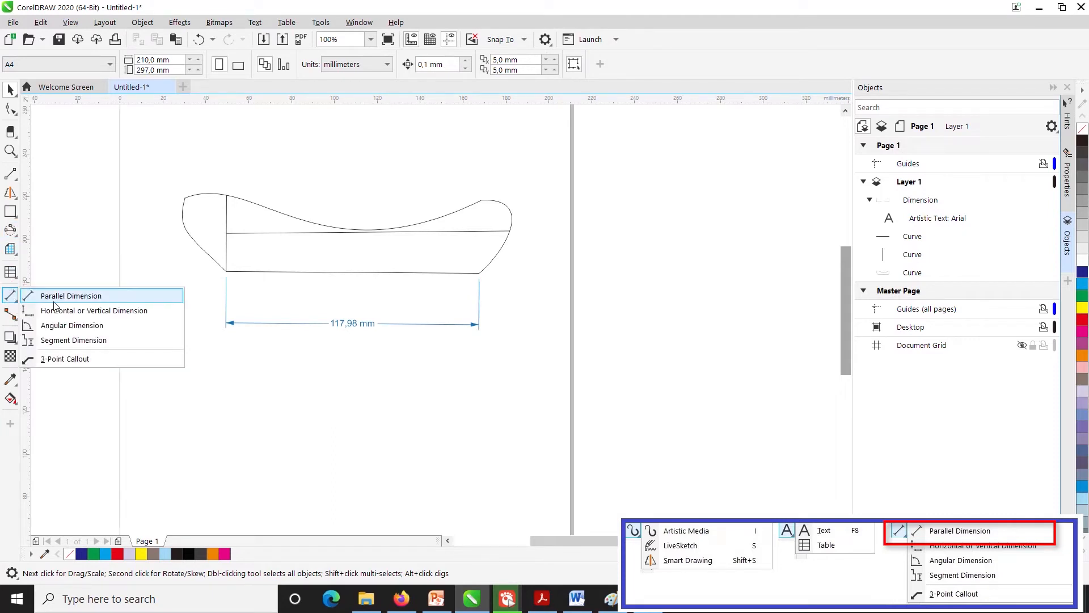
pyautogui.click(79, 311)
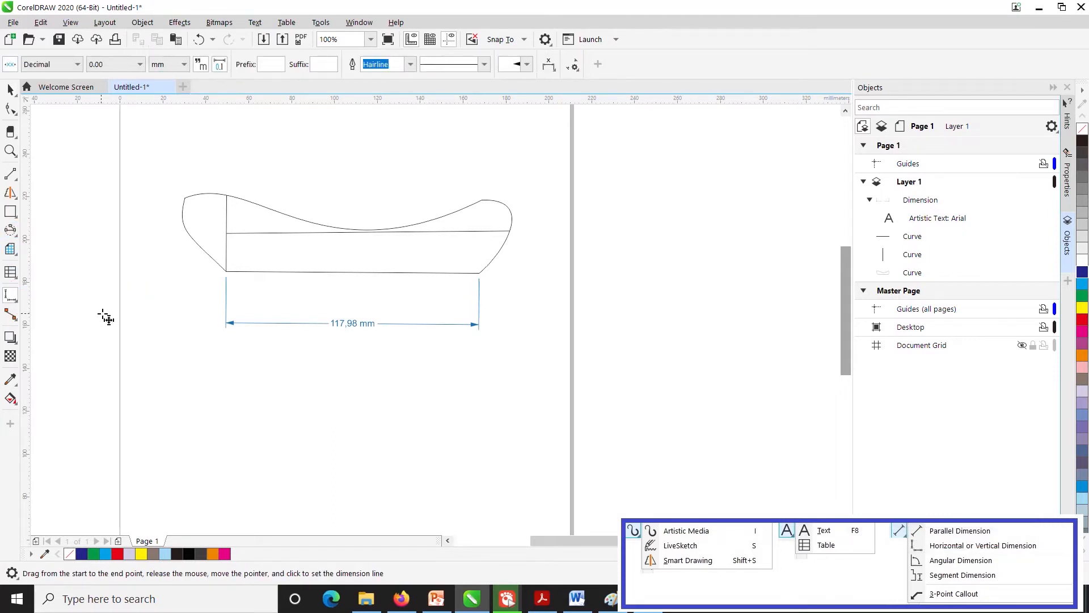
pyautogui.moveTo(227, 233); pyautogui.dragTo(227, 271)
pyautogui.click(263, 273)
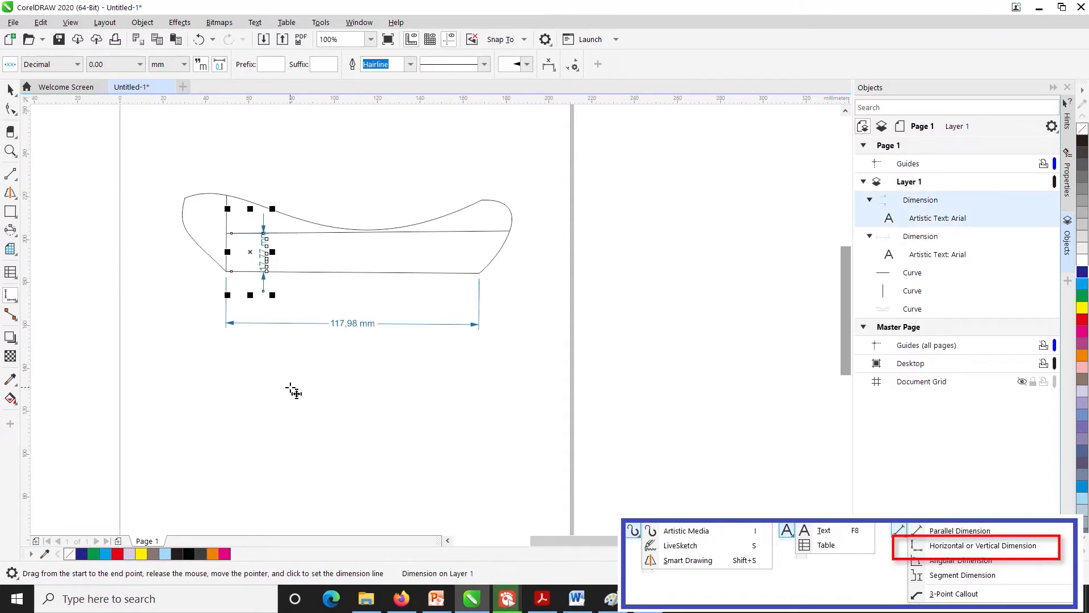
pyautogui.press('Escape')
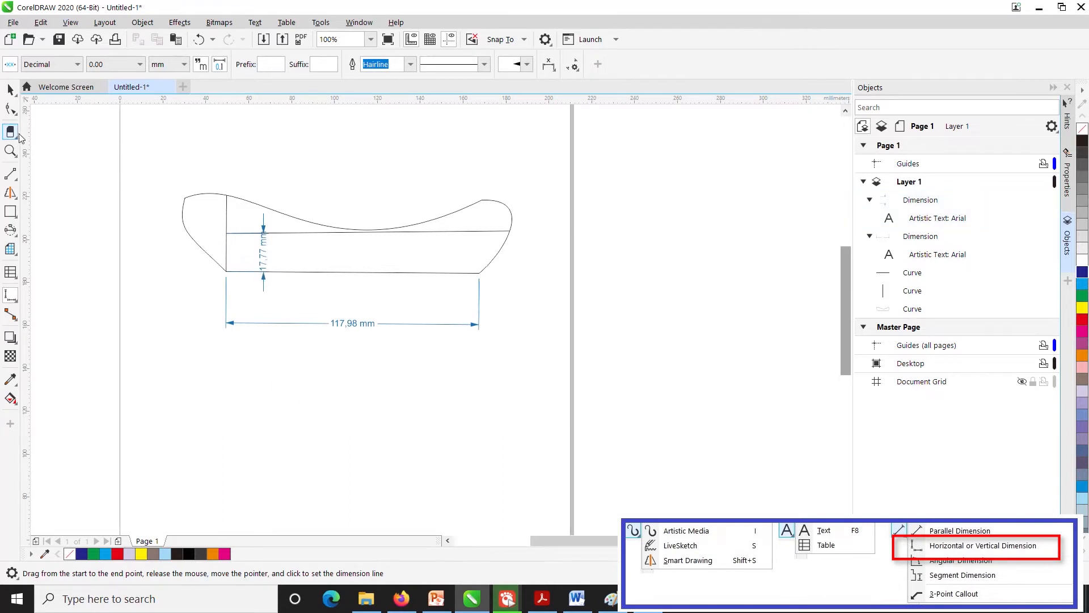
# - Set the vertical dimension's text size to 7 pt
pyautogui.click(11, 89)
pyautogui.click(263, 250)
pyautogui.keyDown('ctrl'); pyautogui.click(263, 250); pyautogui.keyUp('ctrl')
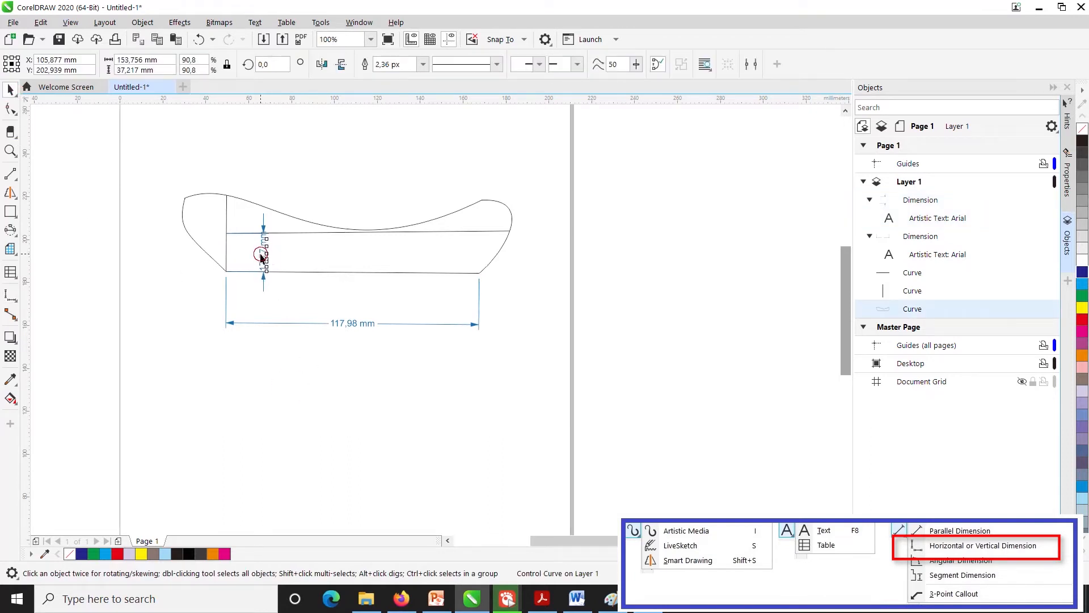
pyautogui.click(537, 65)
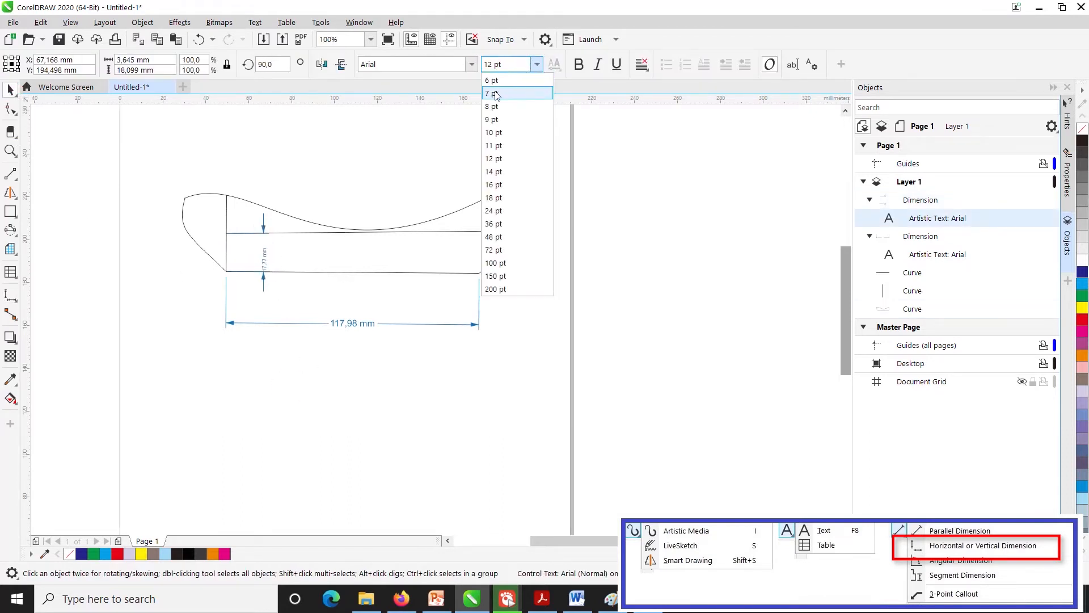
pyautogui.click(505, 94)
pyautogui.click(286, 404)
pyautogui.scroll(4, 251, 263)
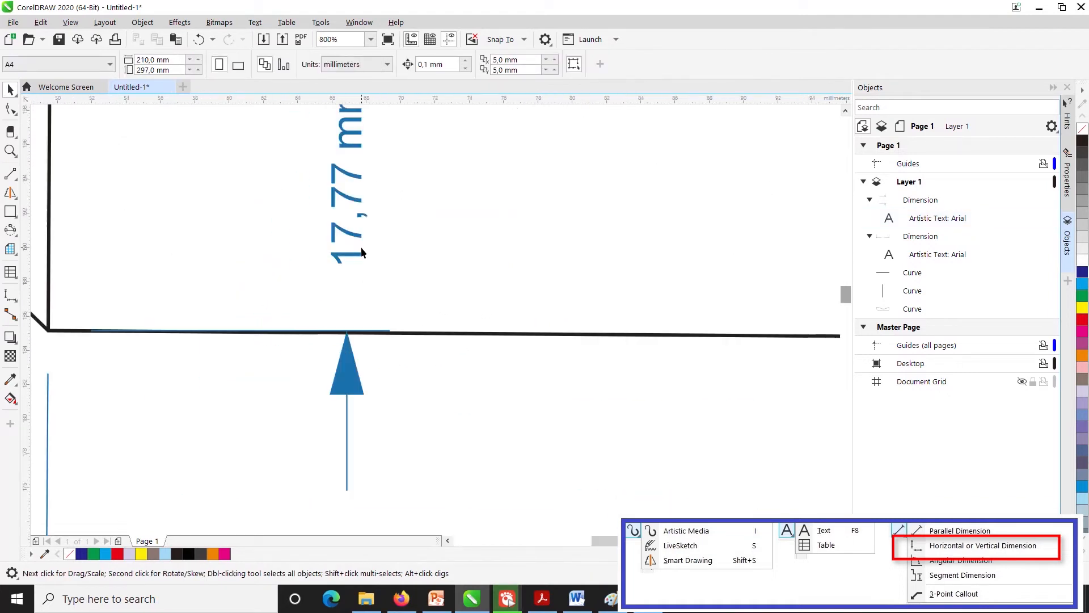
pyautogui.scroll(-4, 397, 286)
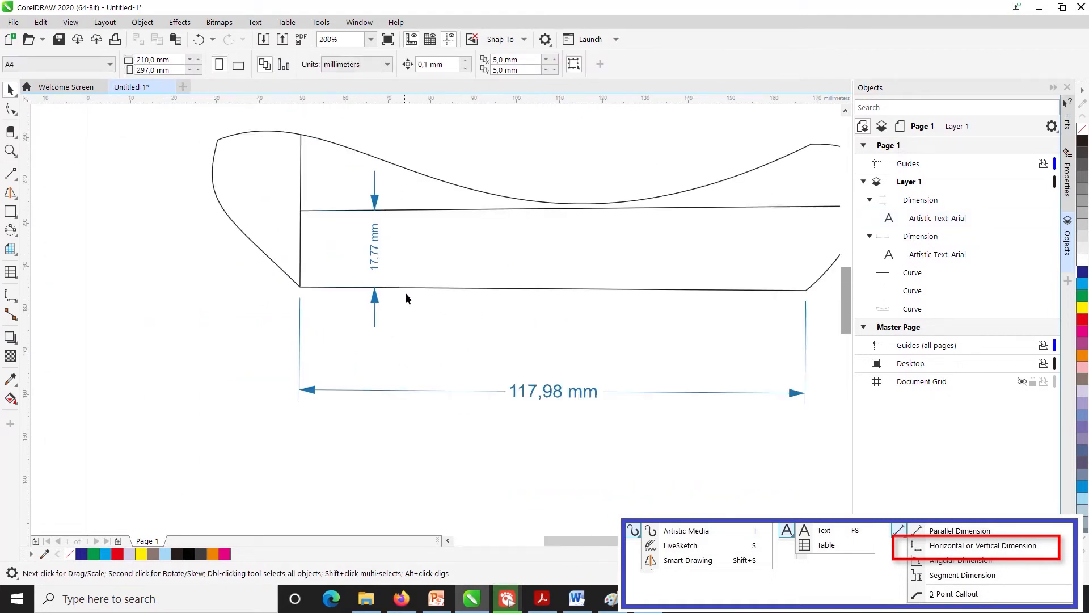
# - Try to place an angular dimension starting partway up the inner vertical line, and undo it
pyautogui.click(11, 230)
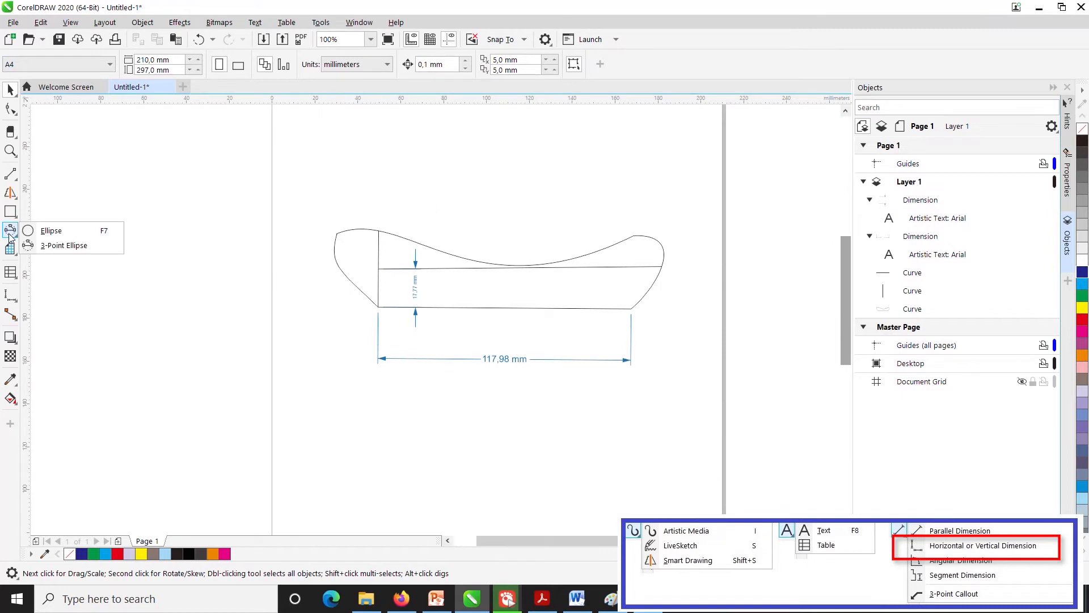
pyautogui.click(57, 244)
pyautogui.click(11, 296)
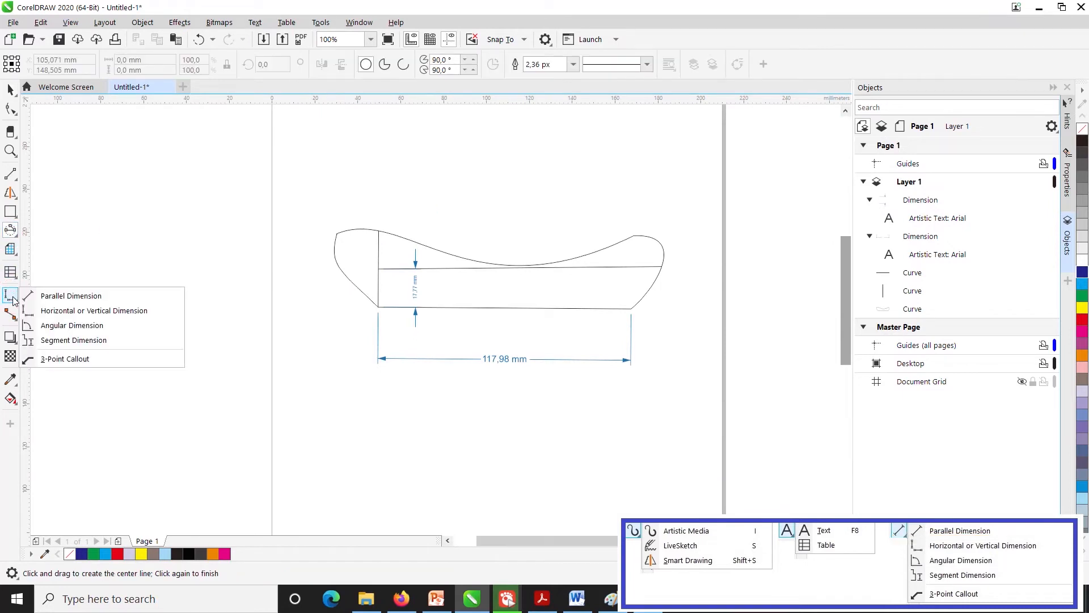
pyautogui.click(59, 327)
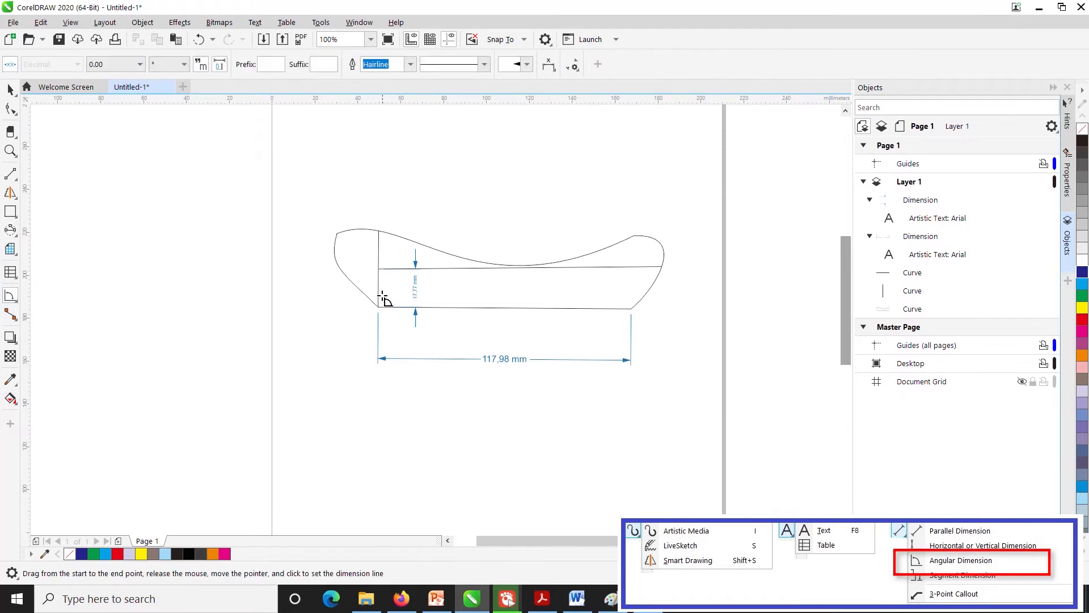
pyautogui.moveTo(379, 282); pyautogui.dragTo(404, 308)
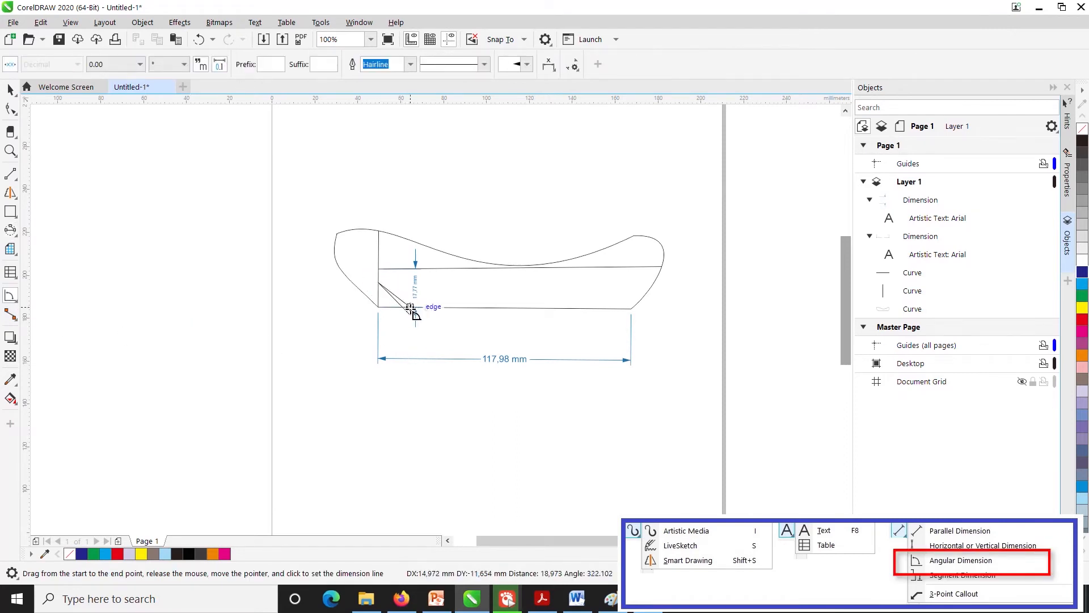
pyautogui.click(433, 268)
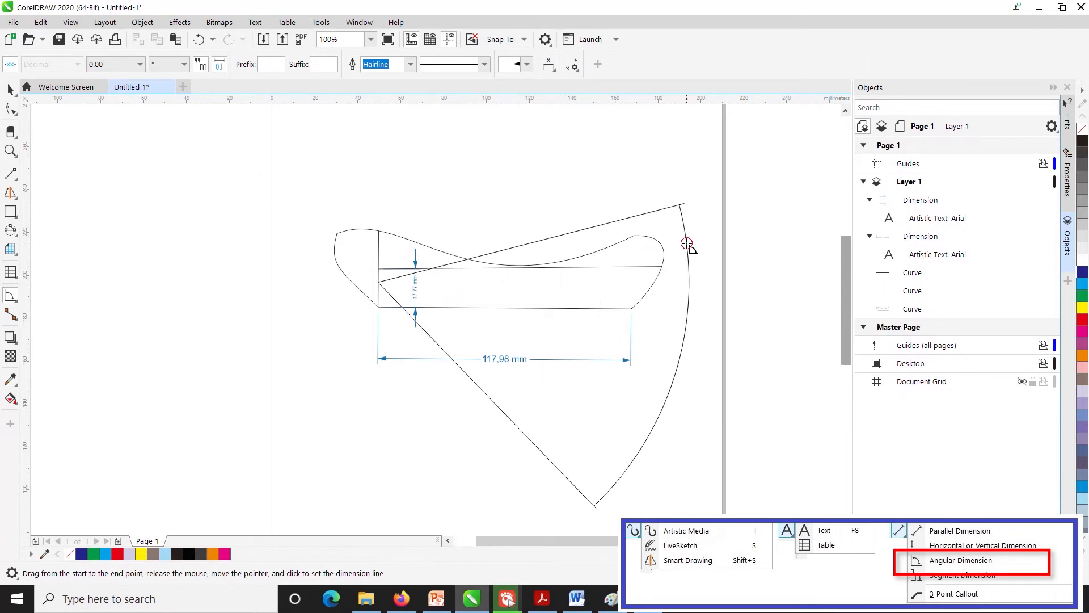
pyautogui.click(687, 244)
pyautogui.hotkey('ctrl', 'z')
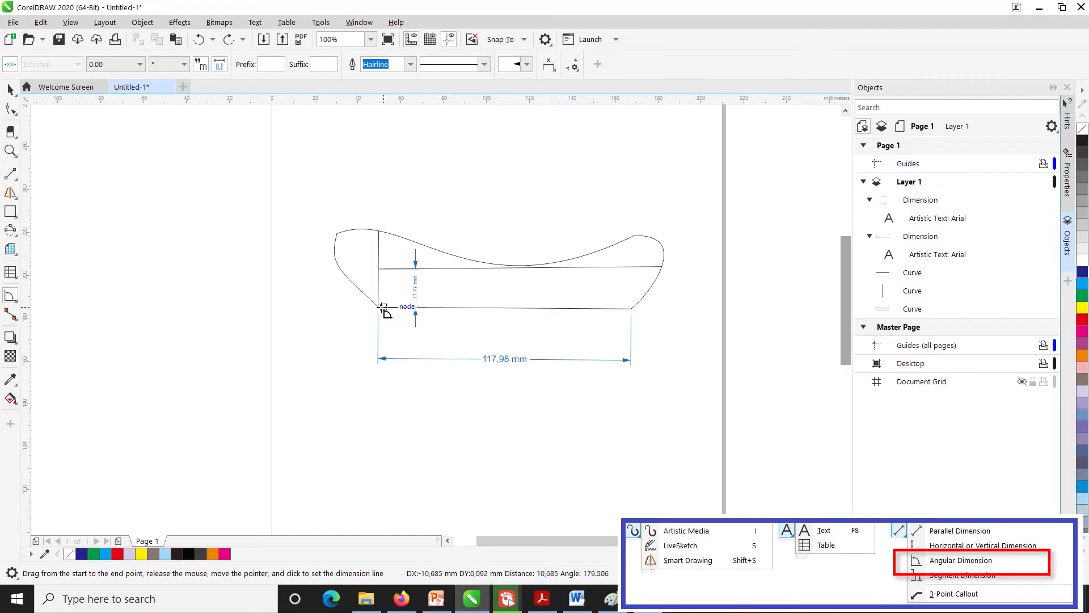
# - Try to place an angular dimension along the bottom edge at the shape's lower left corner, and undo it
pyautogui.moveTo(381, 307); pyautogui.dragTo(379, 307)
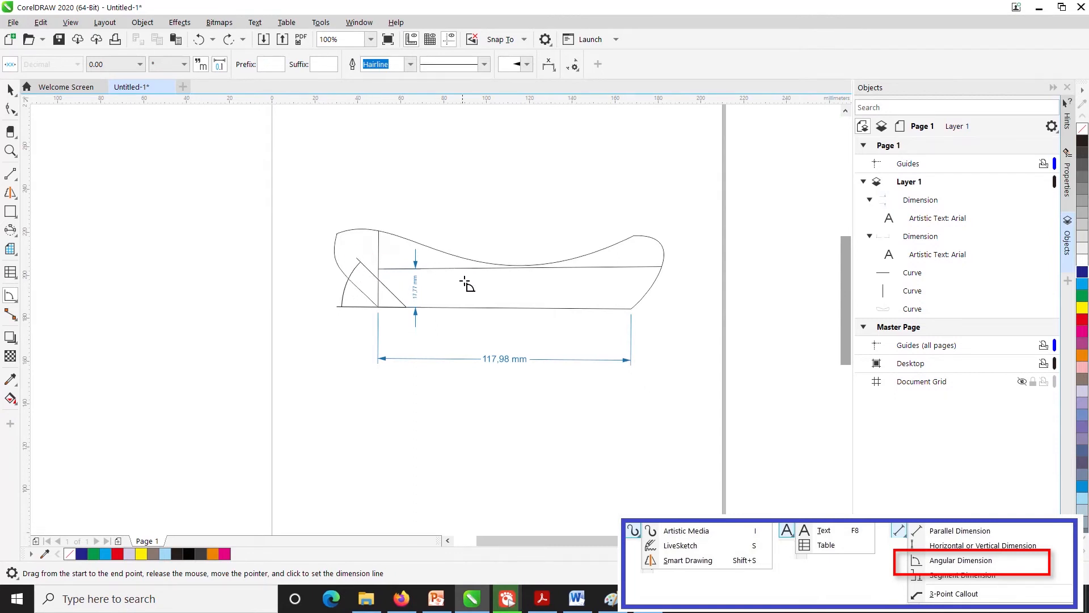
pyautogui.click(297, 235)
pyautogui.hotkey('ctrl', 'z')
# - Add an angular dimension at the shape's lower left corner, between the bottom edge and the inner vertical line
pyautogui.moveTo(379, 306); pyautogui.dragTo(408, 309)
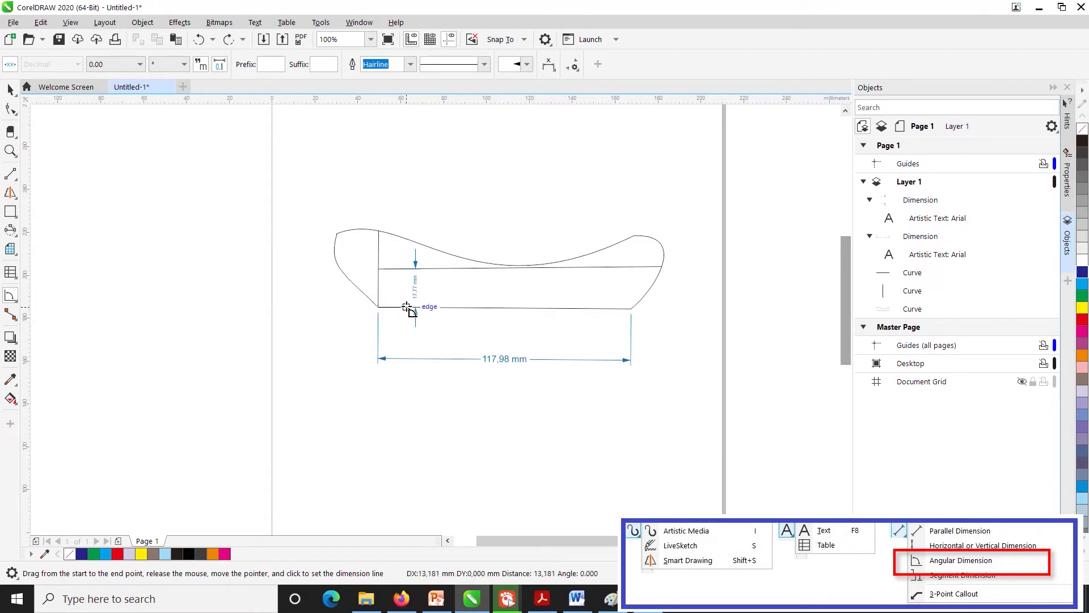
pyautogui.click(379, 278)
pyautogui.click(379, 278)
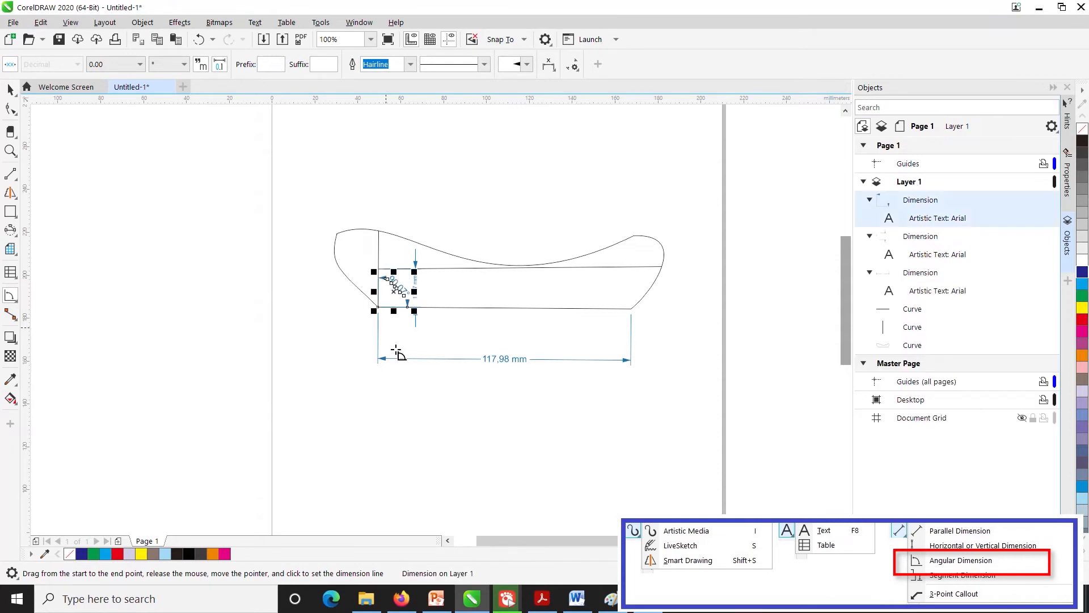
# - Set the angular dimension's text size to 7 pt and deselect it
pyautogui.scroll(2, 419, 319)
pyautogui.click(315, 175)
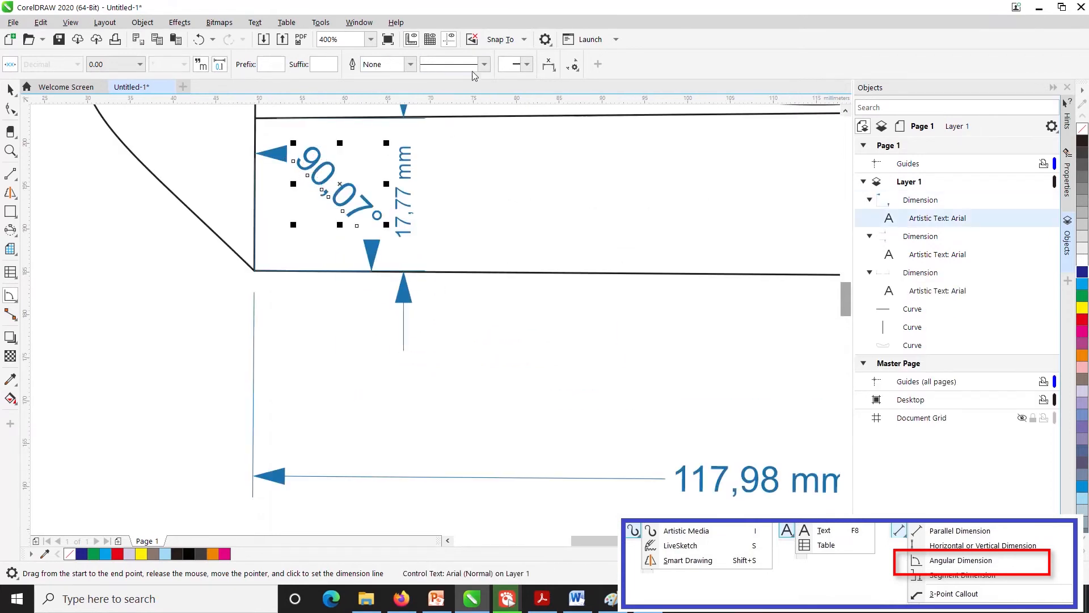
pyautogui.click(10, 89)
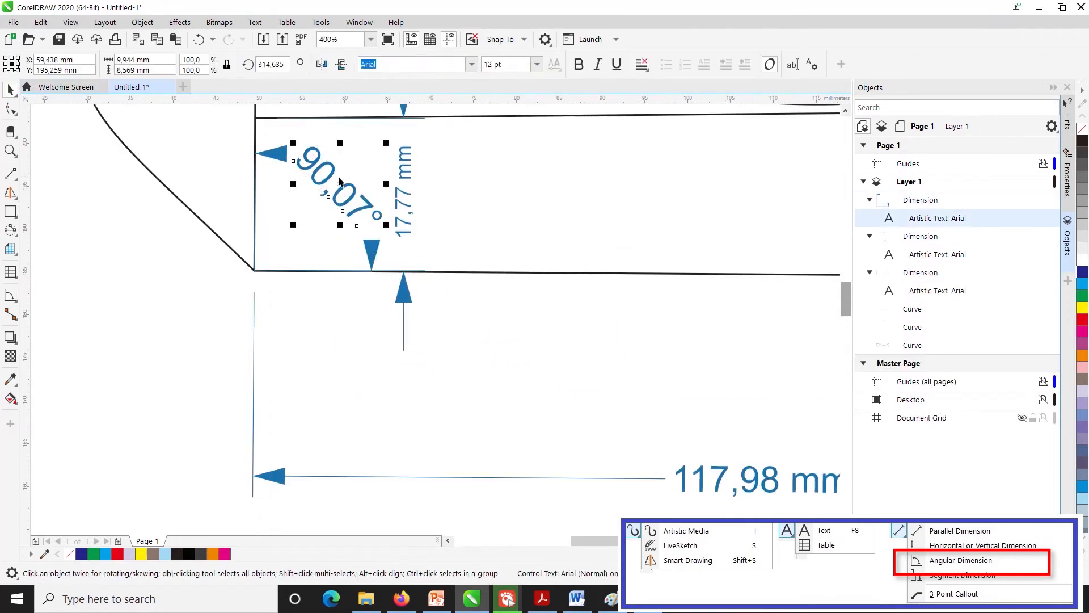
pyautogui.click(537, 64)
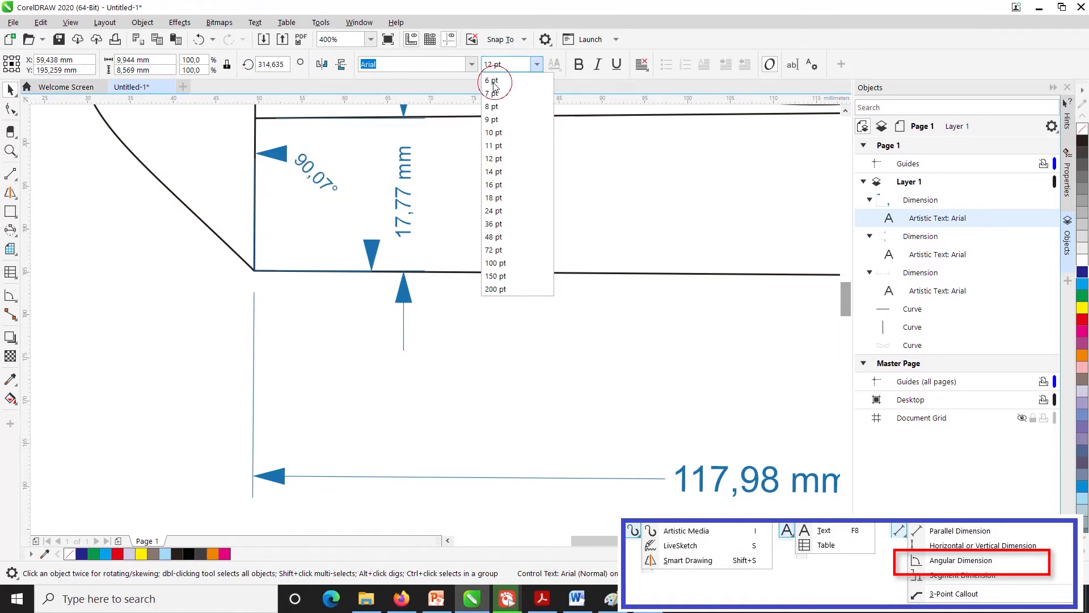
pyautogui.click(499, 92)
pyautogui.click(340, 340)
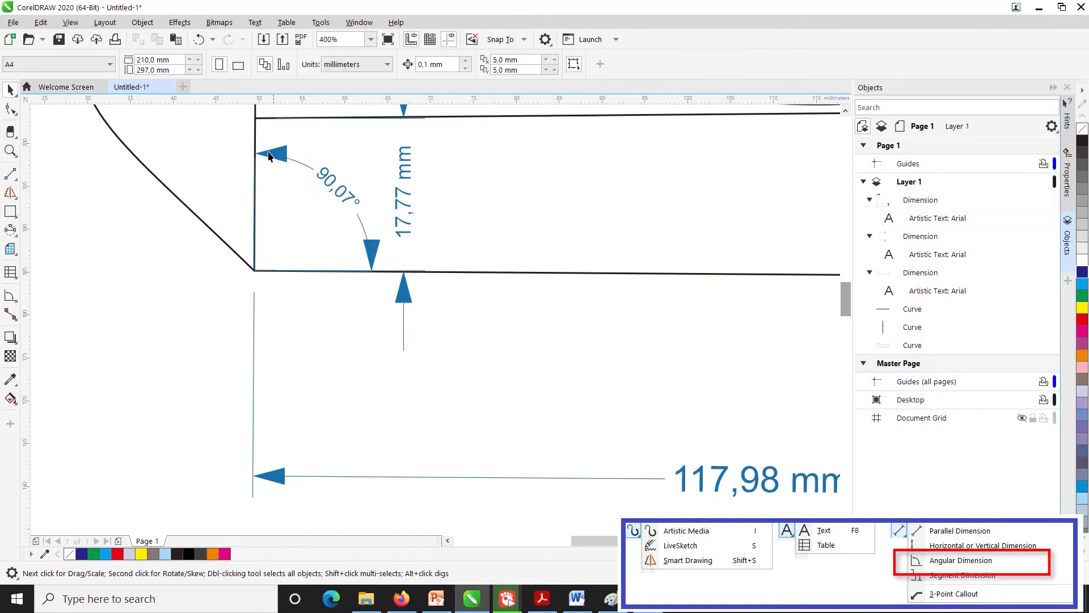
# - Try to place a segment dimension below the drawing for the shape's left end, up to the inner vertical line, and undo it
pyautogui.click(11, 296)
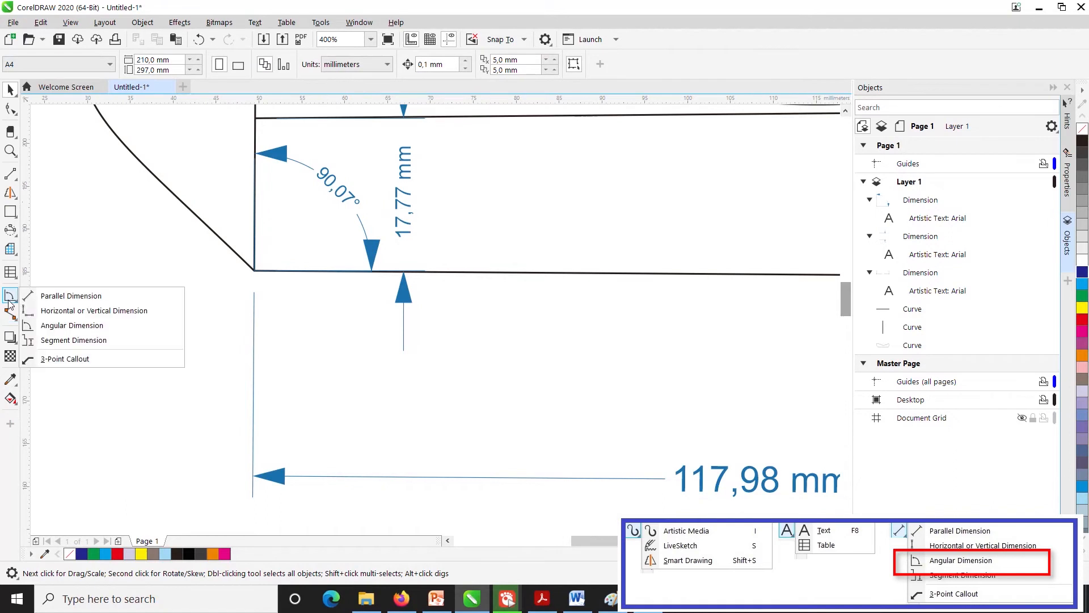
pyautogui.click(64, 339)
pyautogui.scroll(-1, 284, 302)
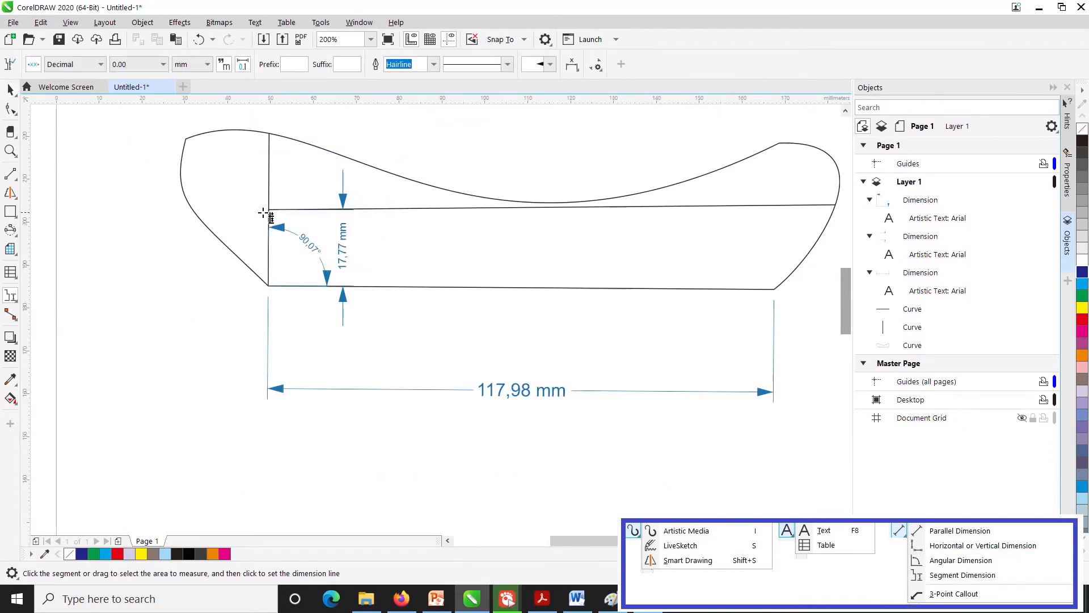
pyautogui.click(268, 210)
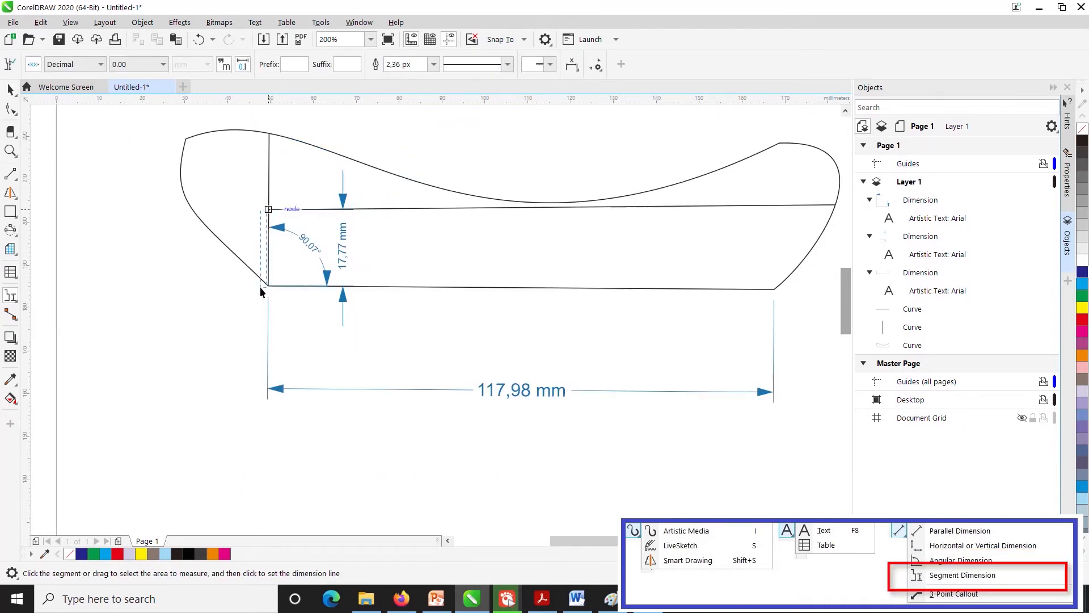
pyautogui.press('Escape')
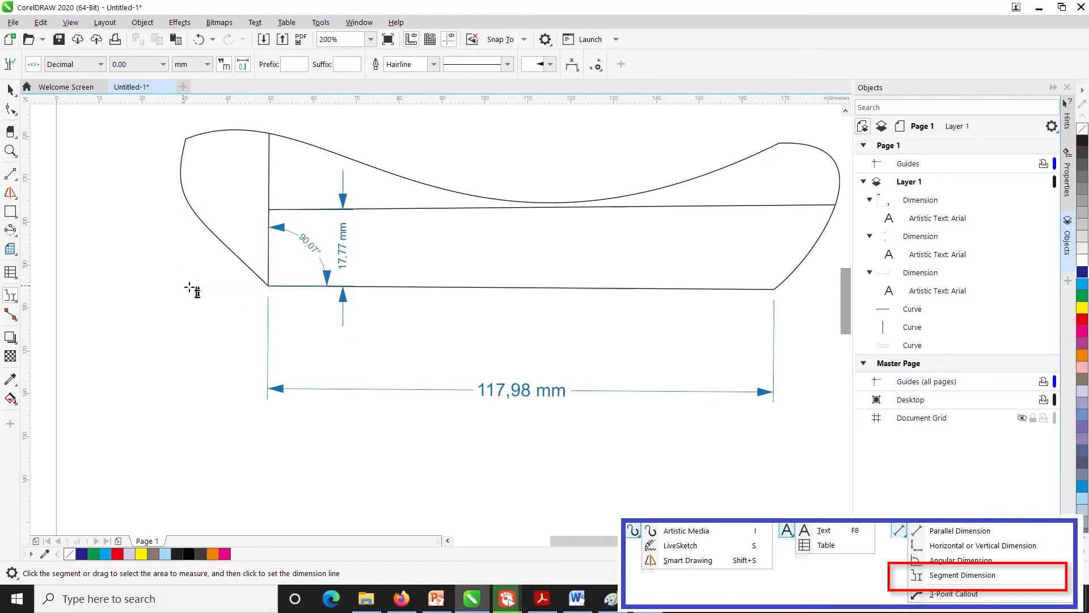
pyautogui.click(271, 209)
pyautogui.press('Escape')
pyautogui.moveTo(160, 121); pyautogui.dragTo(305, 386)
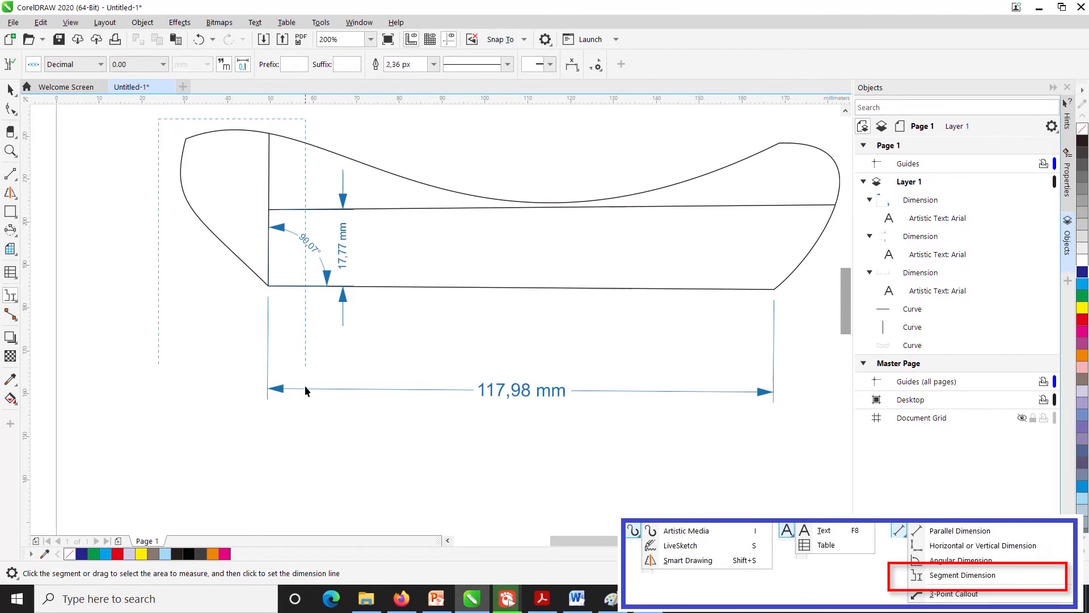
pyautogui.click(310, 483)
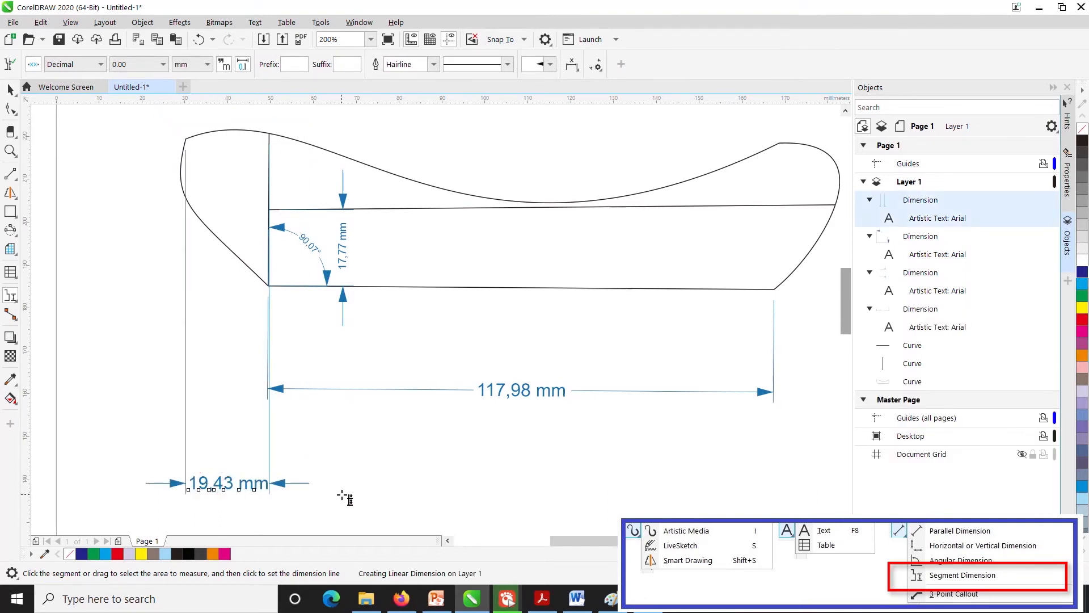
pyautogui.hotkey('ctrl', 'z')
# - Try to place a segment dimension from the inner vertical line to the inner horizontal line's right end, below the existing dimension, and undo it
pyautogui.scroll(-2, 430, 503)
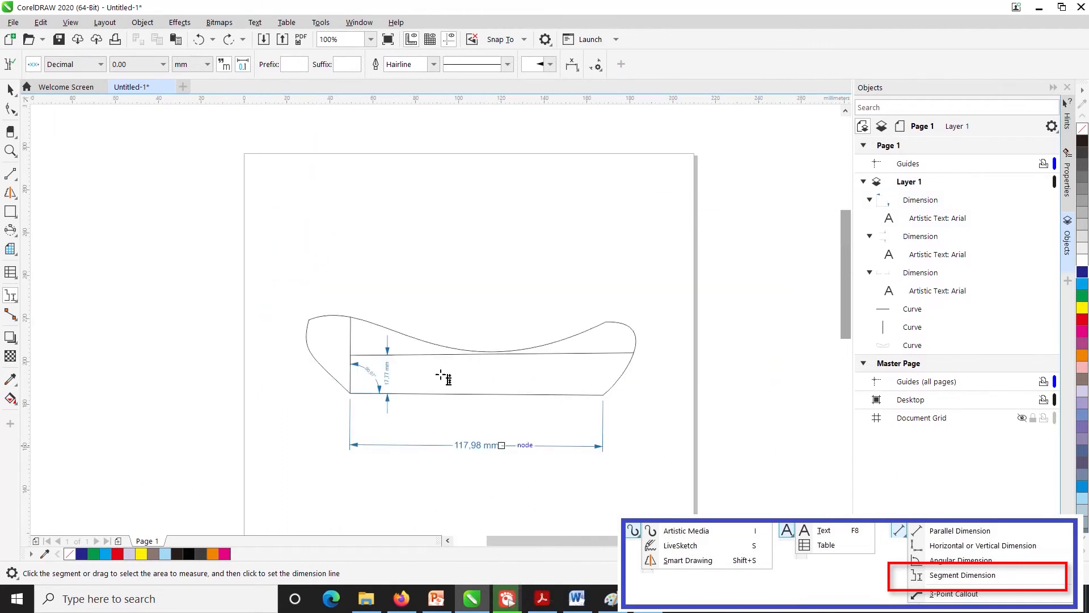
pyautogui.moveTo(309, 319); pyautogui.dragTo(532, 370)
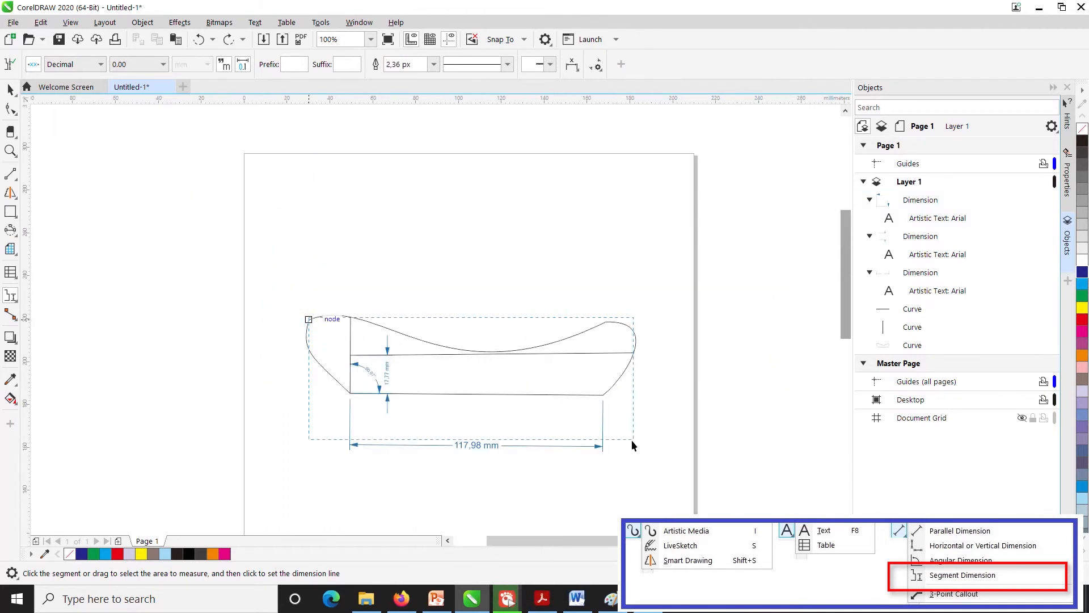
pyautogui.moveTo(636, 497); pyautogui.dragTo(635, 498)
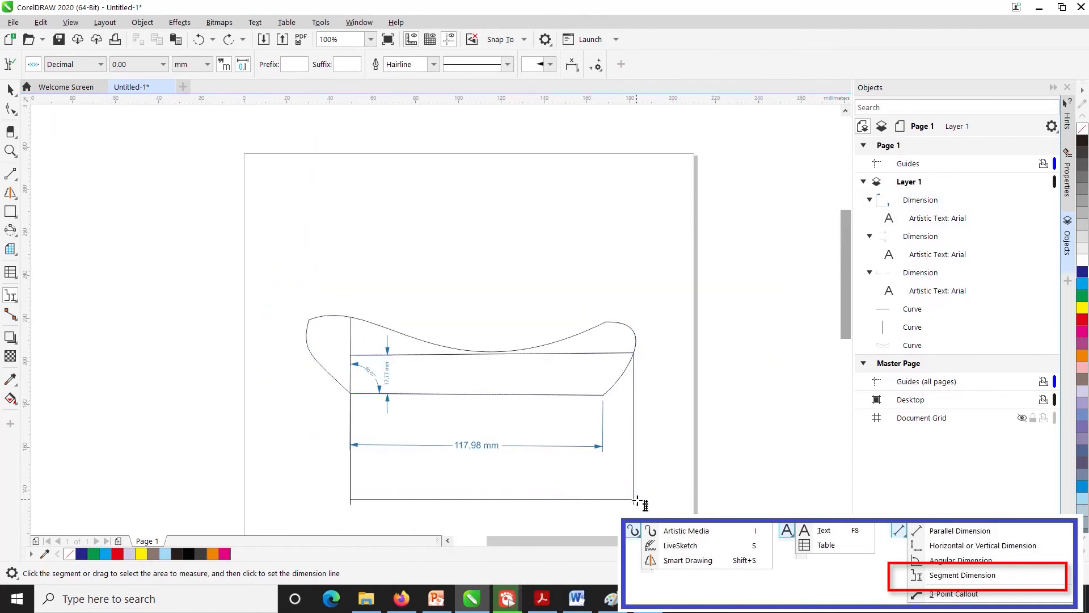
pyautogui.click(658, 503)
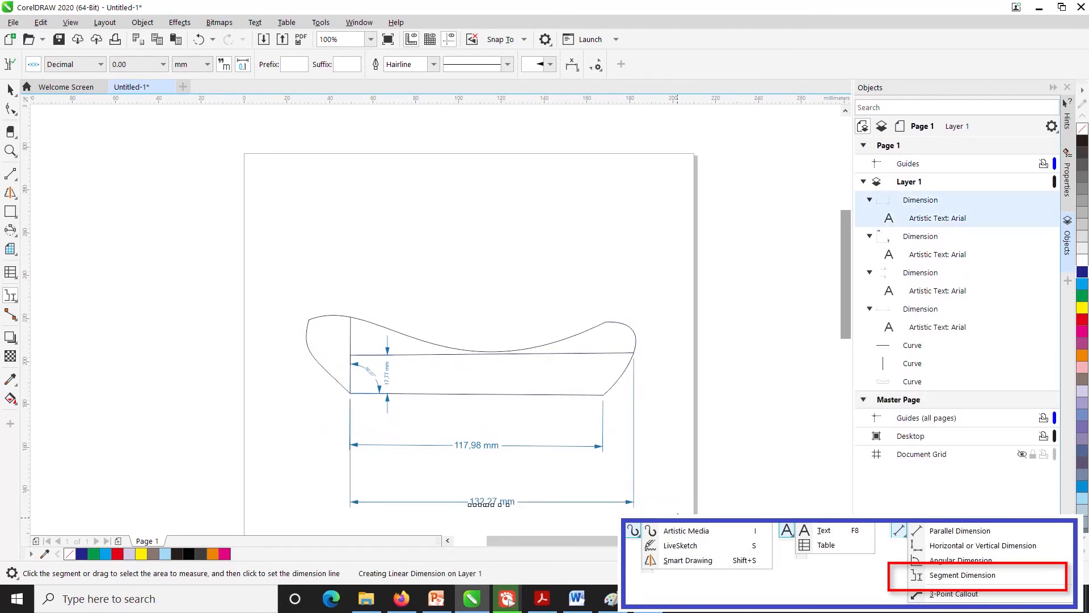
pyautogui.hotkey('ctrl', 'z')
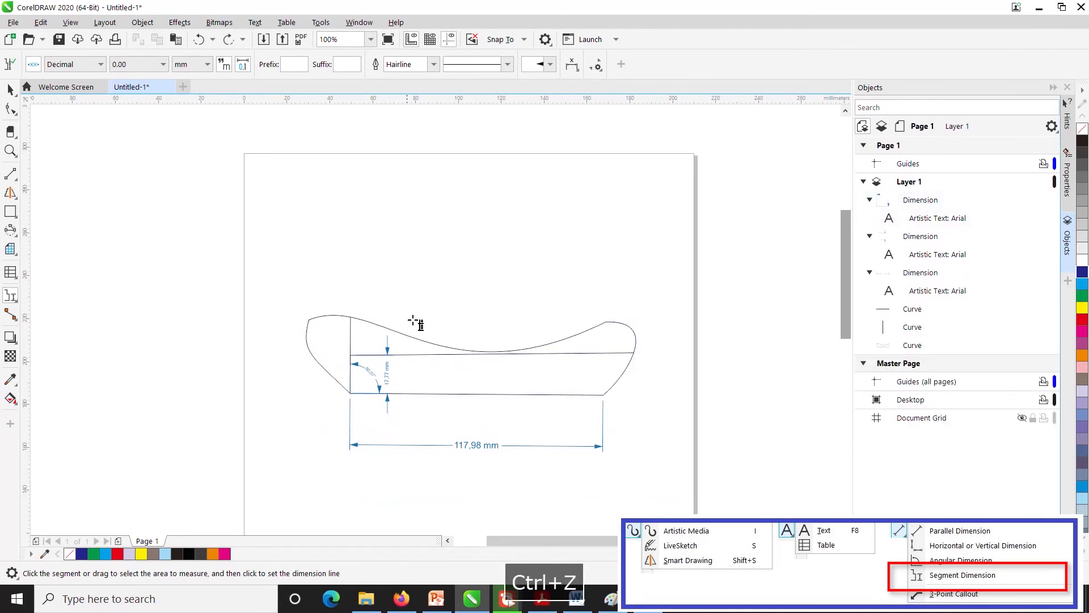
# - Add a segment dimension below the bottom-edge dimension, spanning from the shape's upper left node to the inner horizontal line's right end
pyautogui.moveTo(615, 488); pyautogui.dragTo(667, 502)
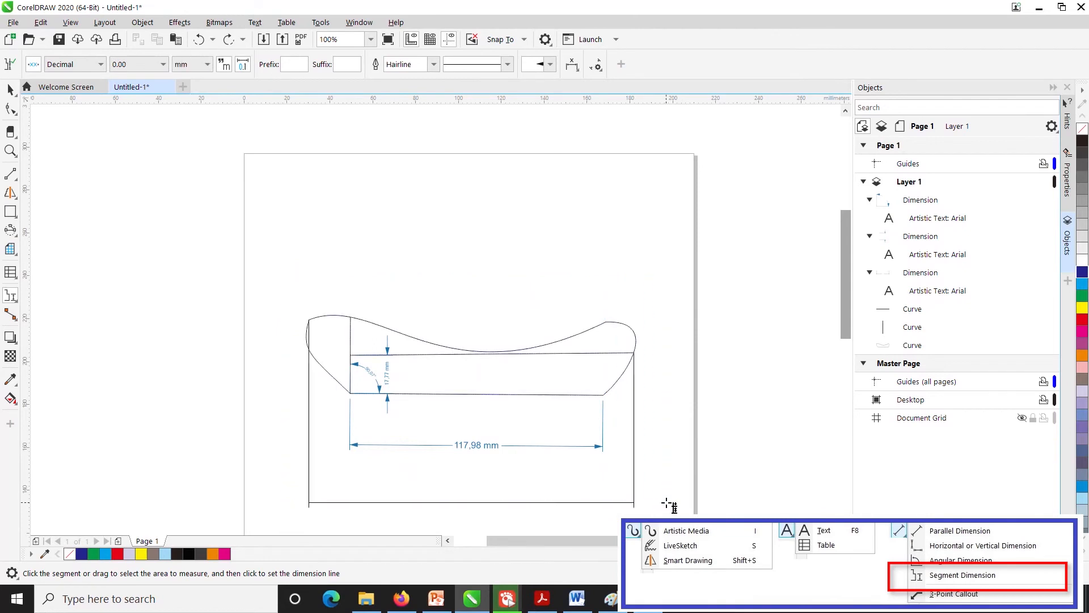
pyautogui.click(603, 512)
pyautogui.moveTo(843, 306); pyautogui.dragTo(843, 343)
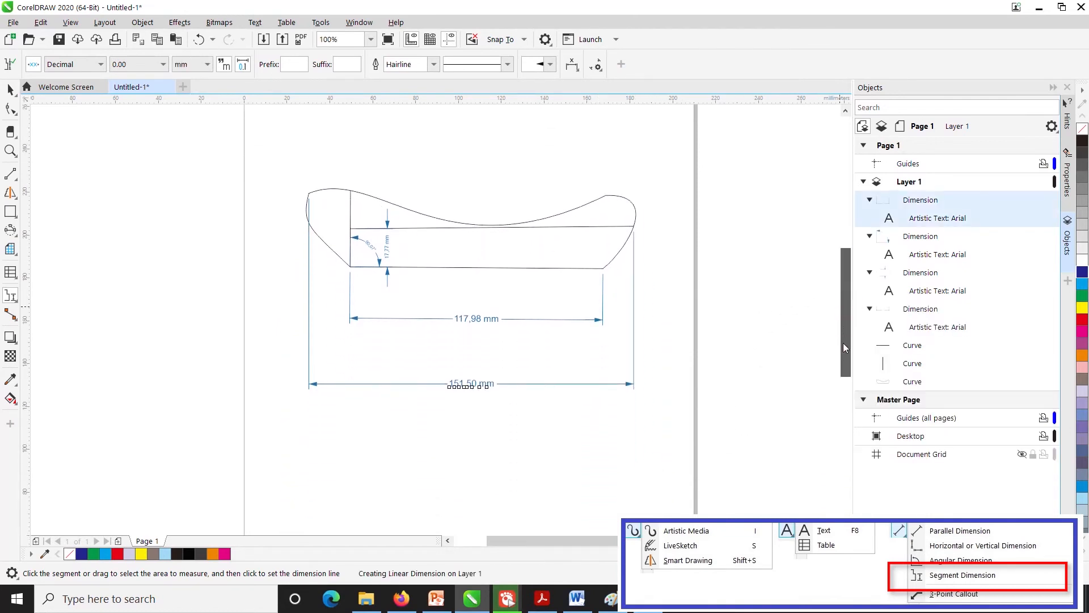
# - Try to place a 3-point callout with its arrow above the shape's left end and its leader bending at the right end, and undo it
pyautogui.click(11, 295)
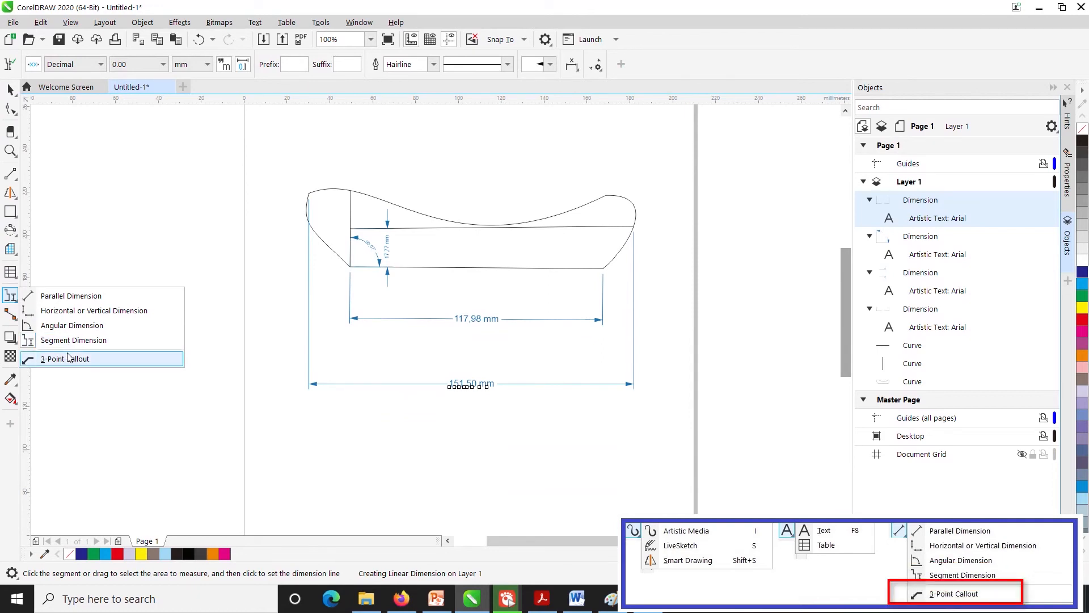
pyautogui.click(65, 358)
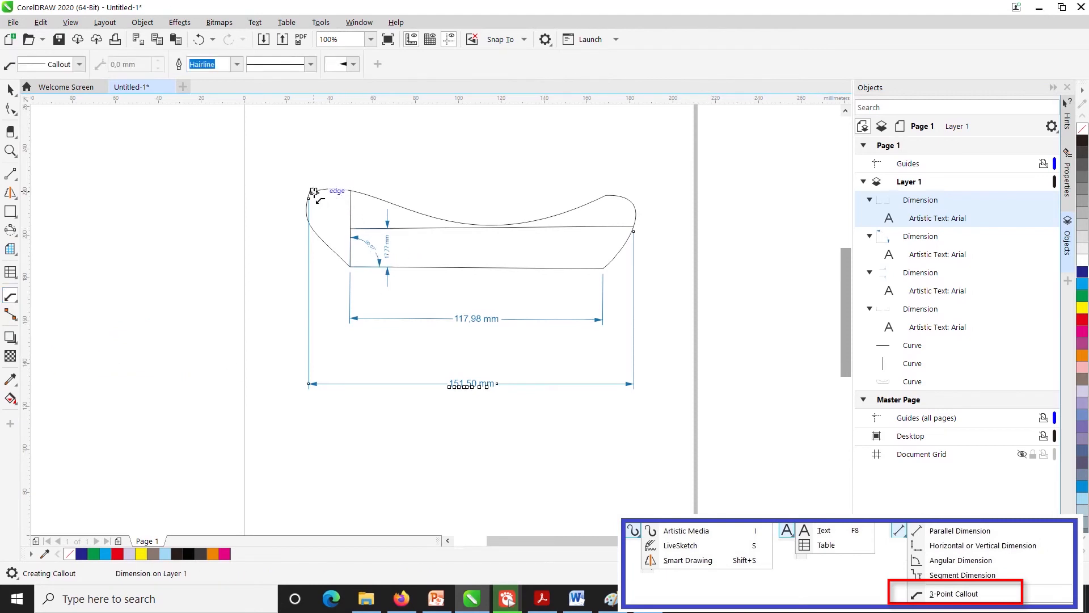
pyautogui.moveTo(299, 165); pyautogui.dragTo(628, 198)
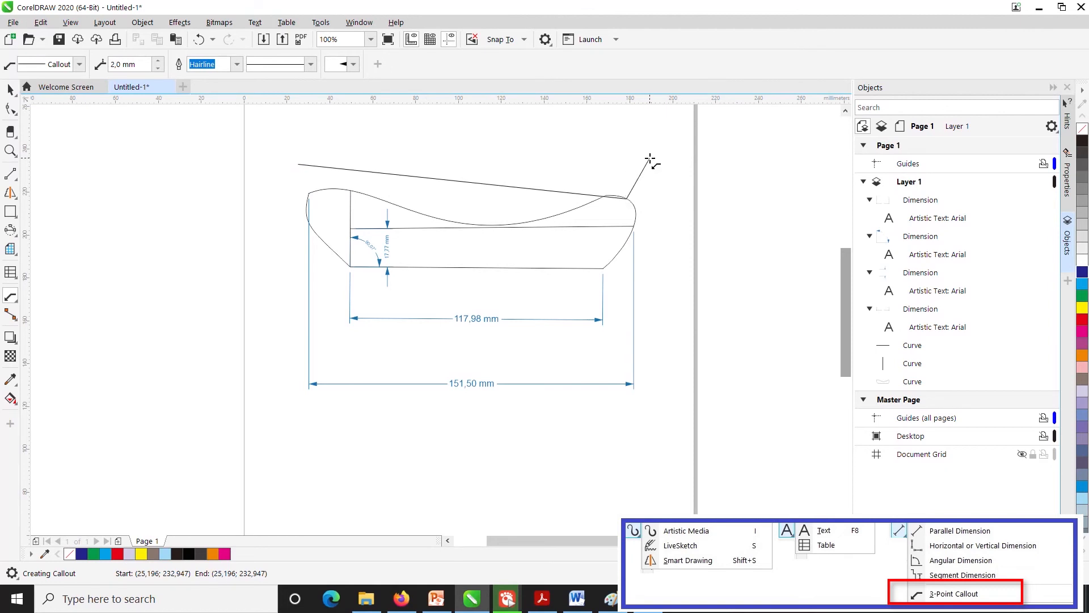
pyautogui.click(604, 274)
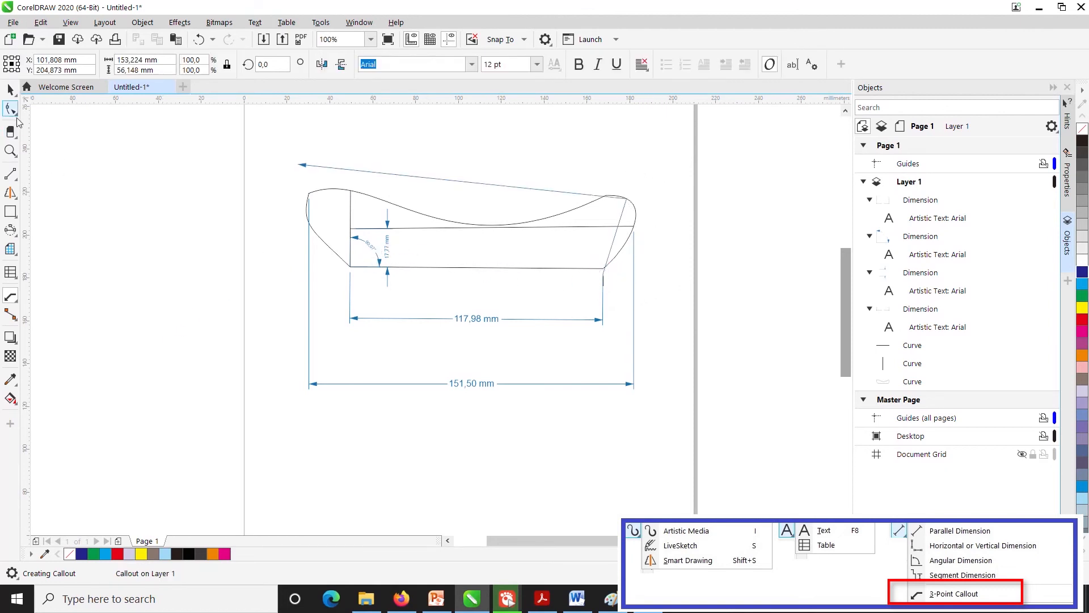
pyautogui.hotkey('ctrl', 'z')
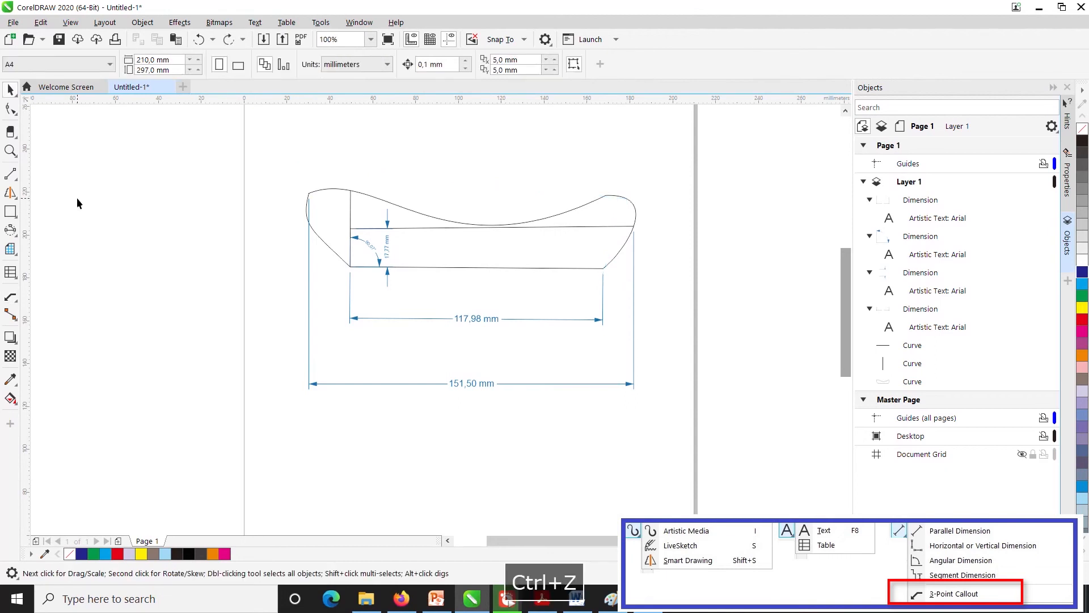
# - Add a 3-point callout pointing at the shape's lower left corner, with the text "gggggggg" below the dimensions
pyautogui.click(10, 296)
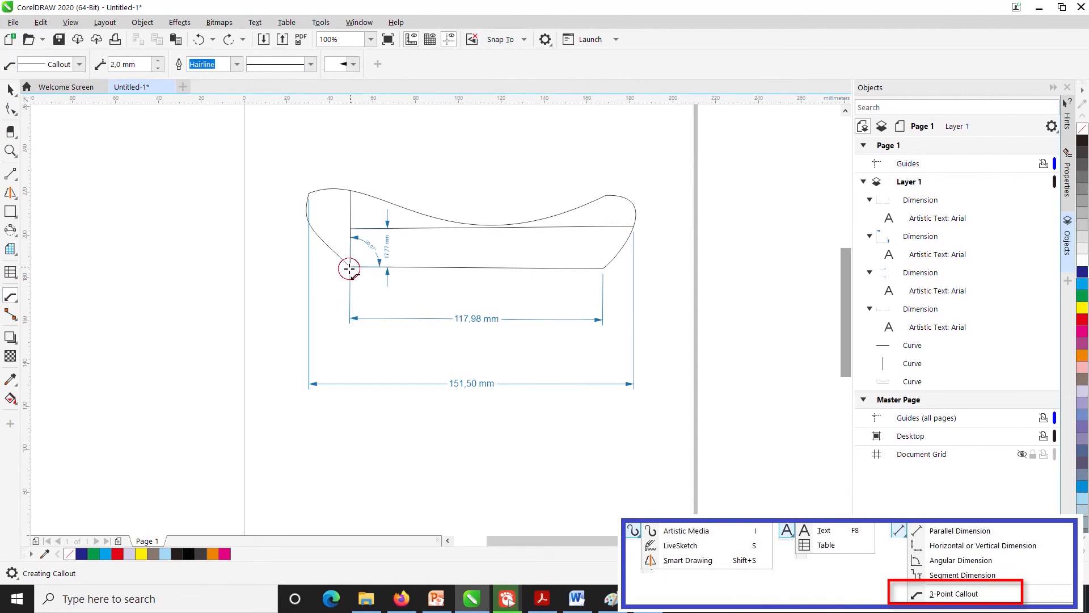
pyautogui.moveTo(350, 266); pyautogui.dragTo(273, 420)
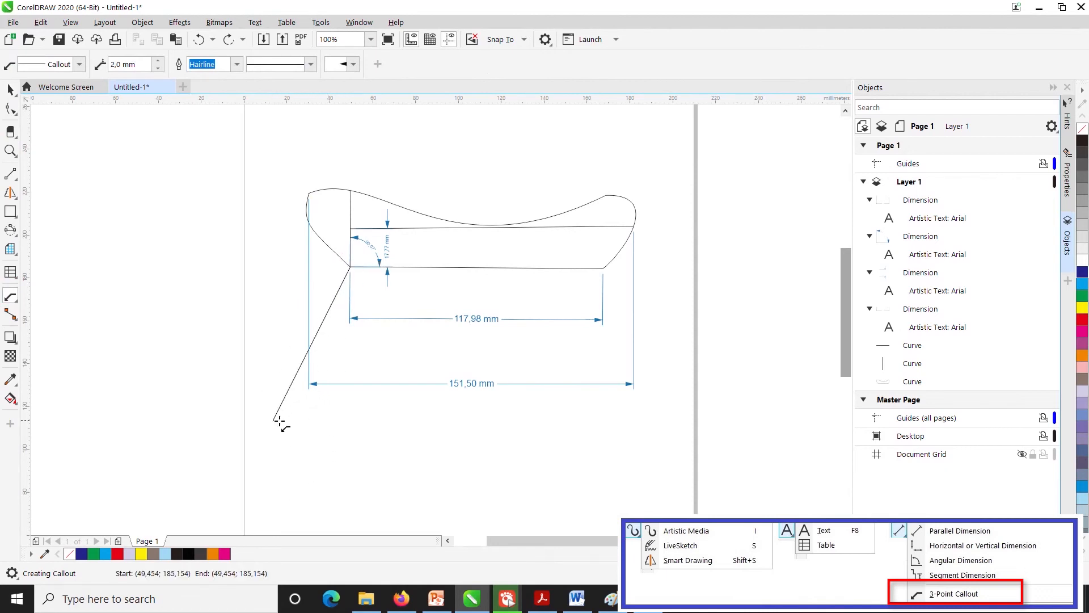
pyautogui.click(363, 436)
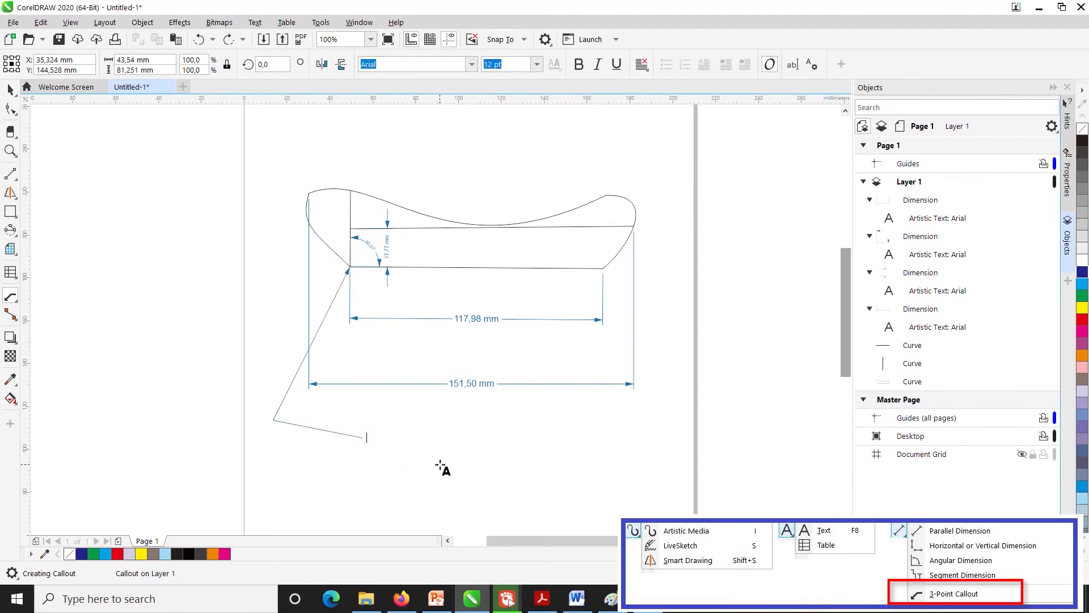
pyautogui.write('gggggggg')
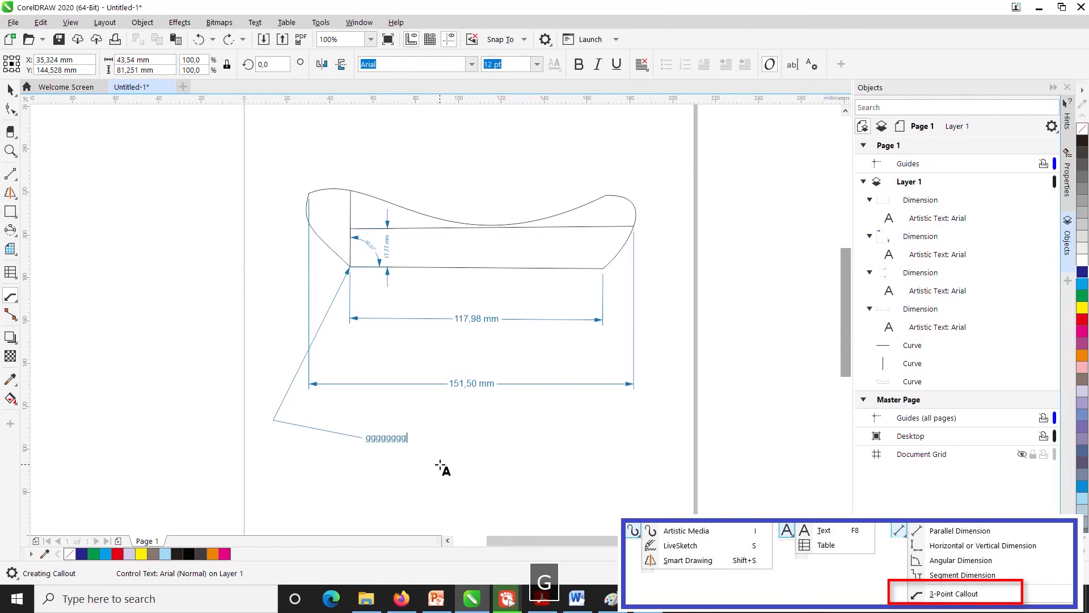
pyautogui.click(479, 463)
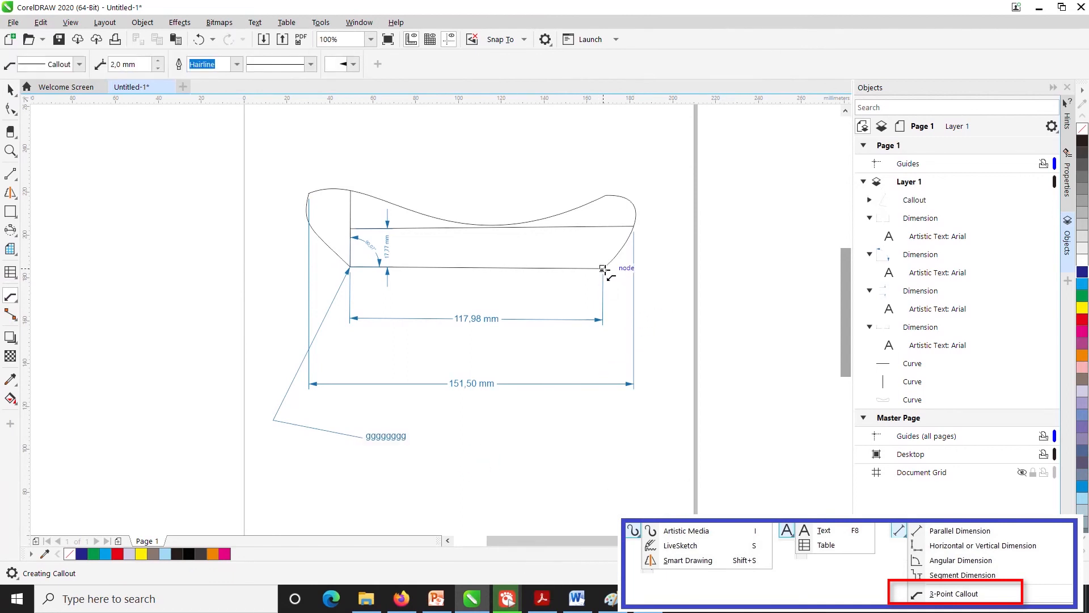
# - Add a 3-point callout pointing at the shape's lower right corner, with the text "test2" below the dimensions
pyautogui.moveTo(603, 268); pyautogui.dragTo(666, 410)
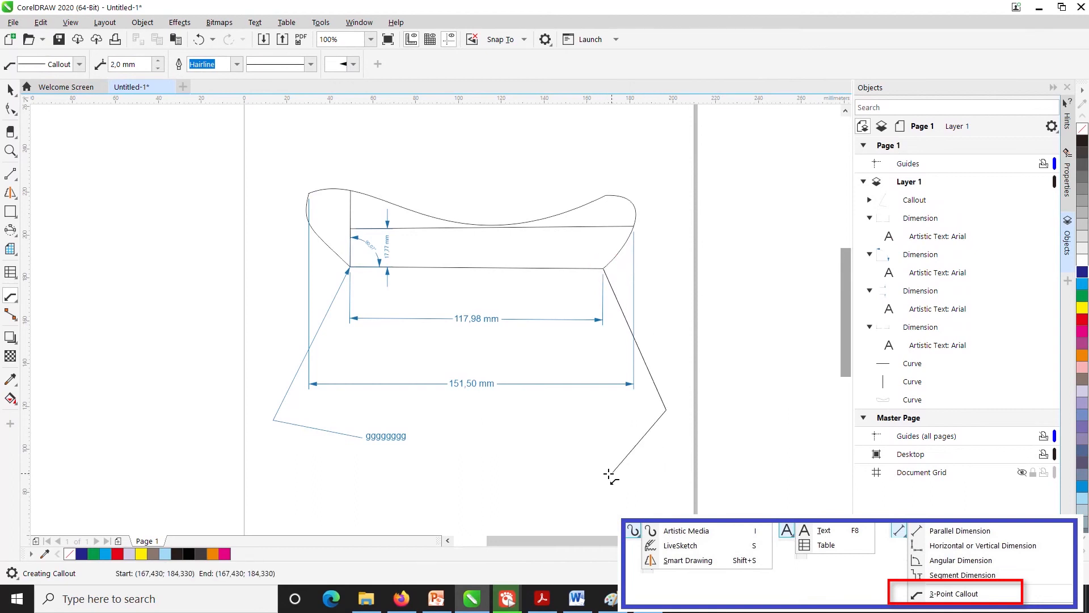
pyautogui.click(565, 456)
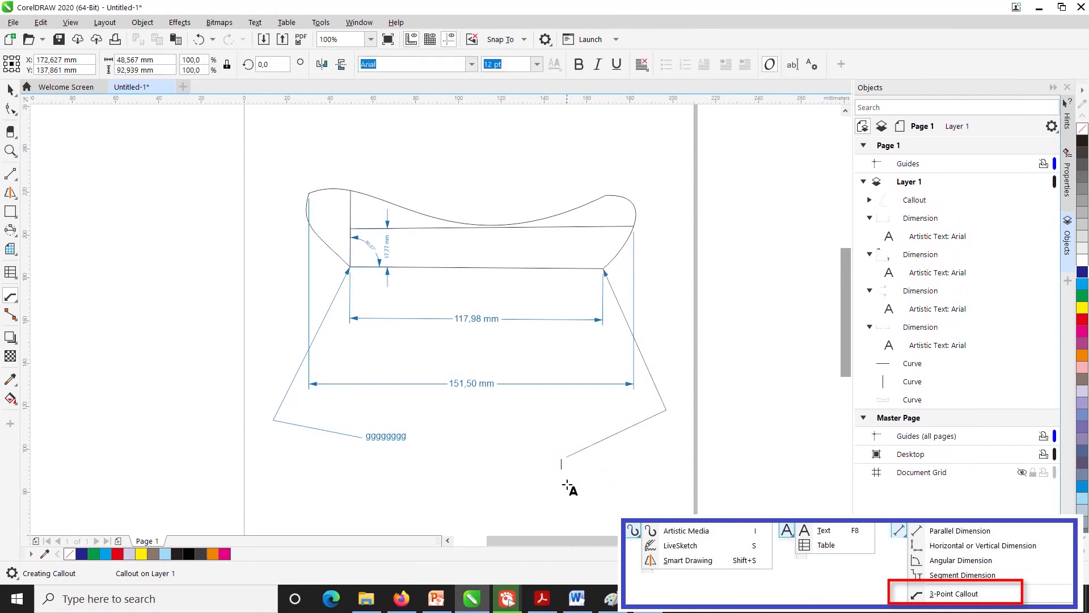
pyautogui.write('test2')
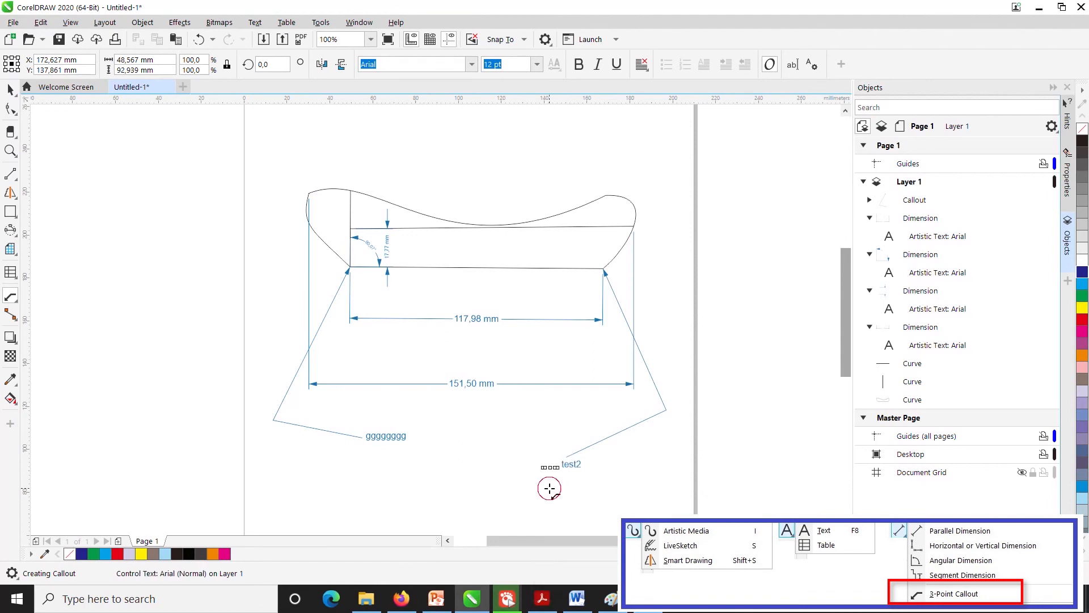
pyautogui.press('Escape')
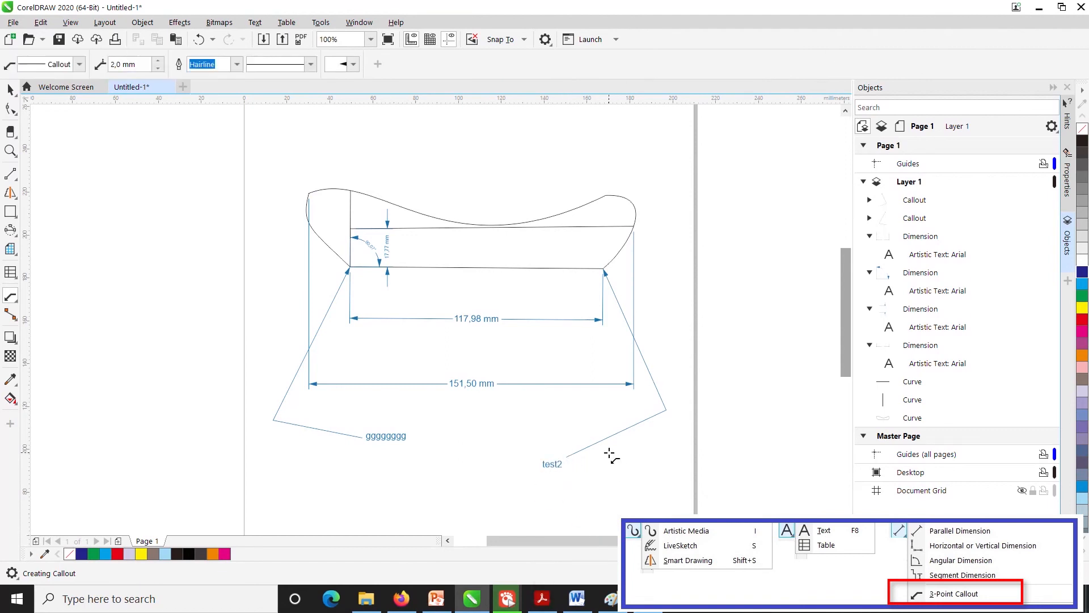
# - Add a 3-point callout pointing at the middle of the bottom edge, with the text "test2" above the shape
pyautogui.moveTo(481, 266); pyautogui.dragTo(468, 180)
pyautogui.click(524, 154)
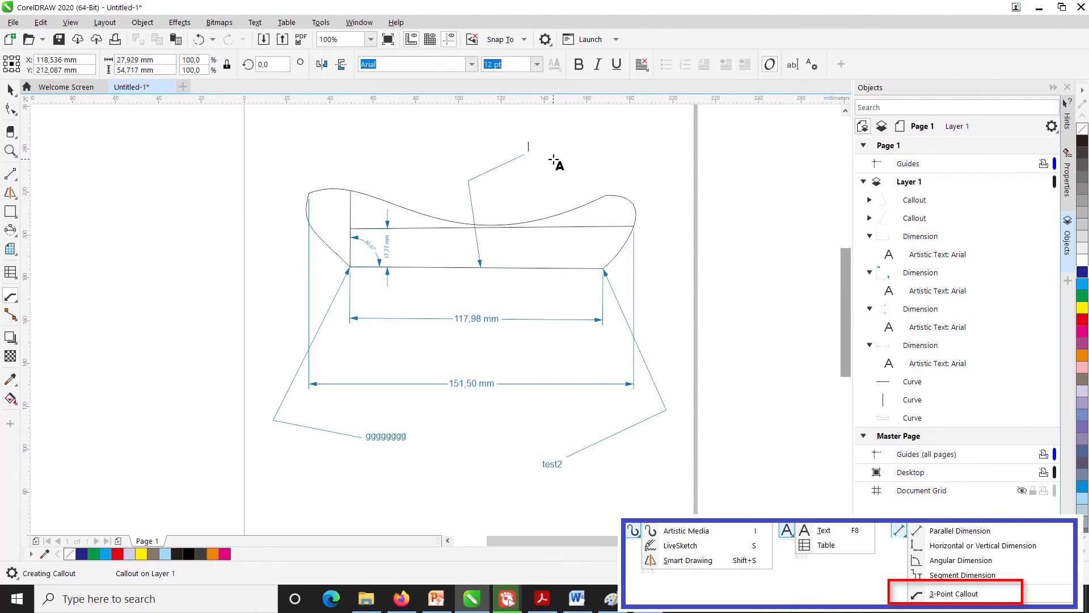
pyautogui.write('test')
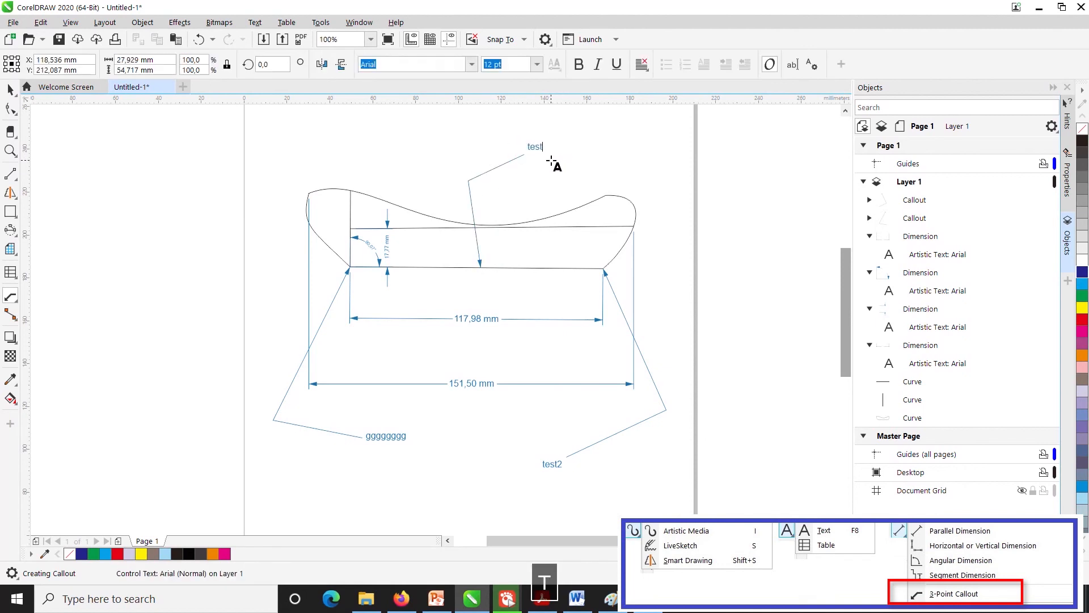
pyautogui.write('2')
pyautogui.press('Escape')
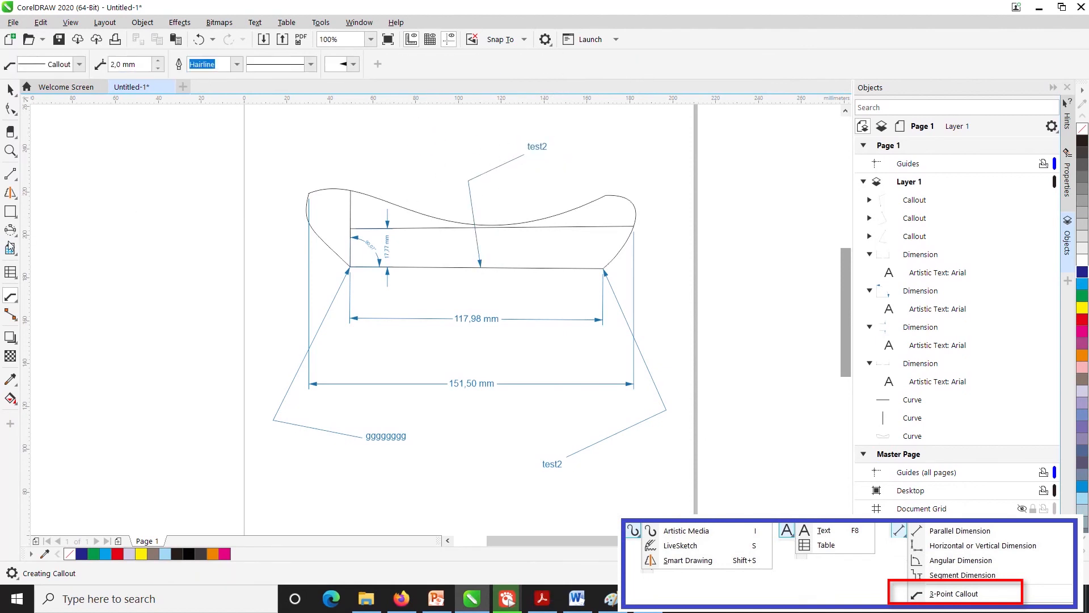
pyautogui.click(11, 297)
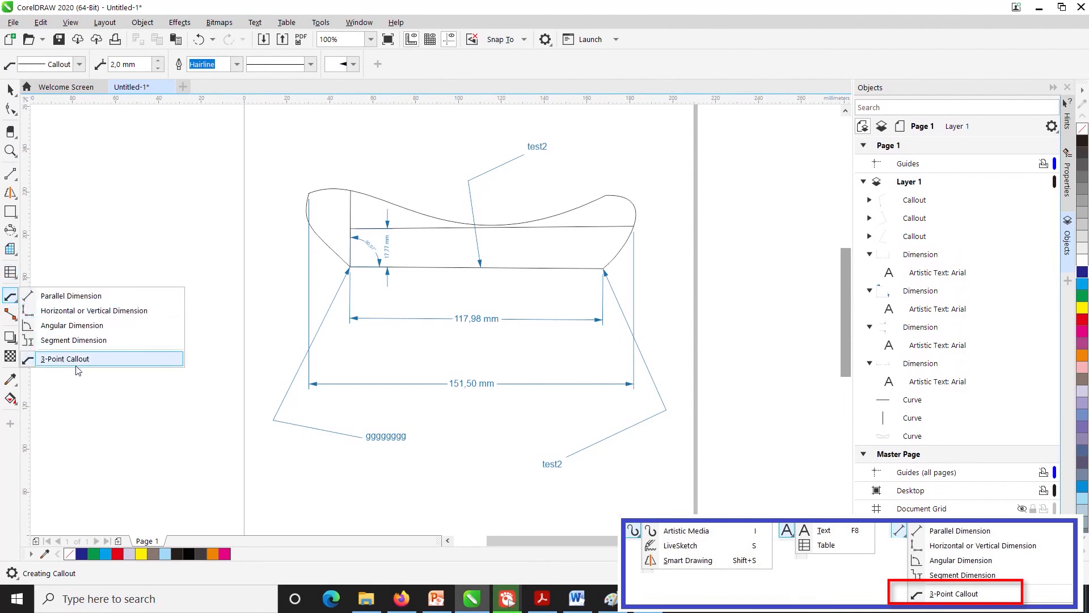